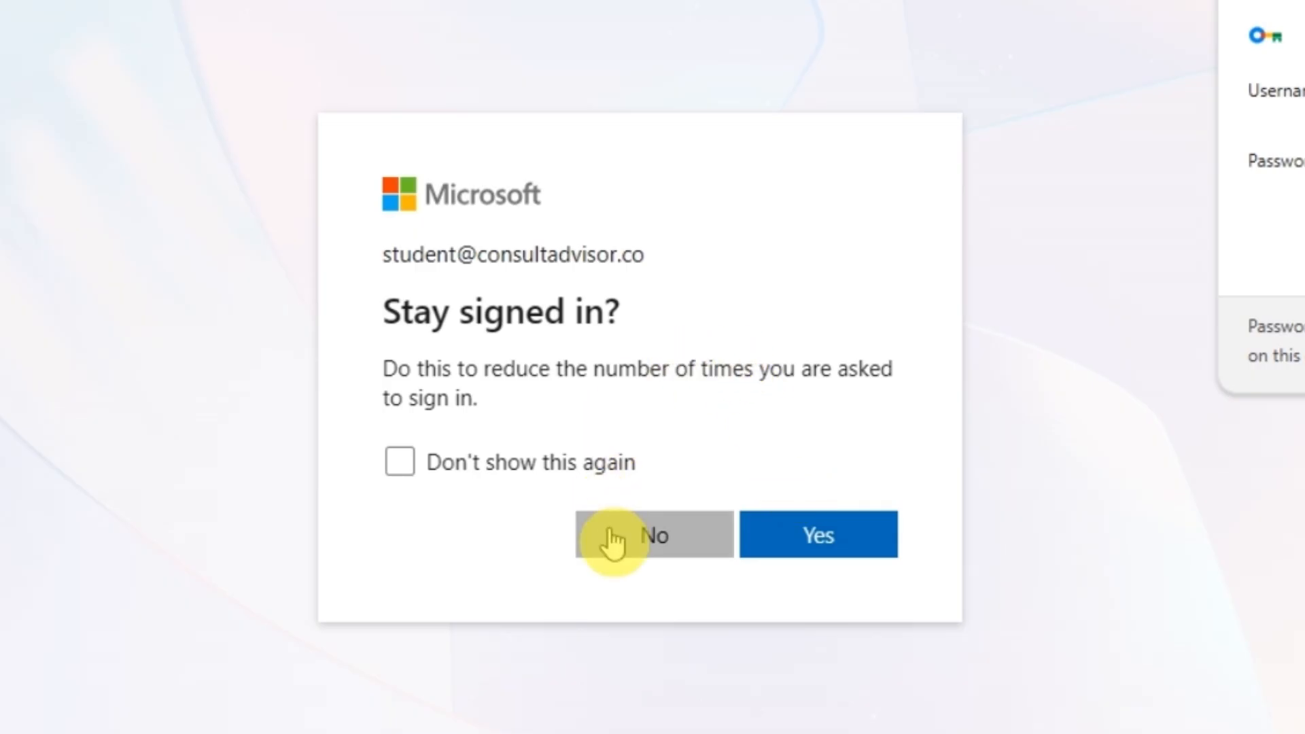
Decline the 'Stay signed in?' prompt to finish the Microsoft sign-in
left_click(669, 548)
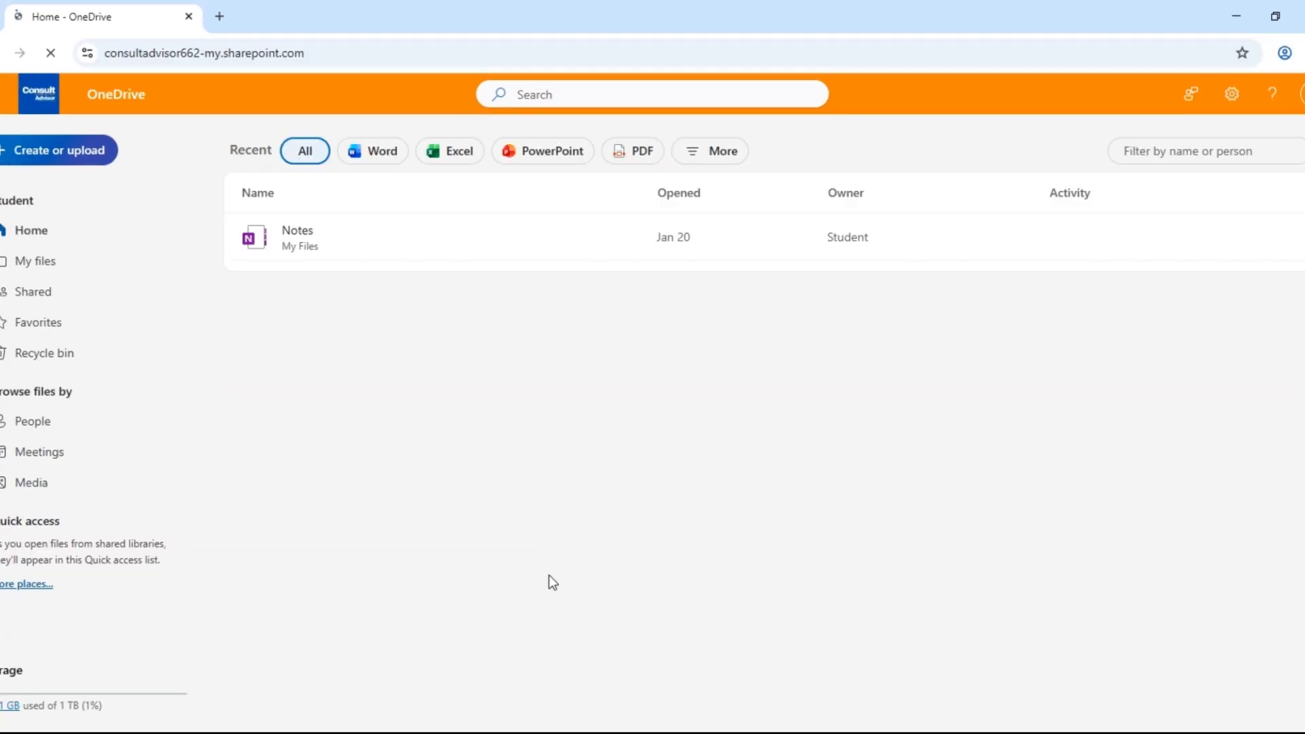
Let OneDrive Home finish loading with the recent Notes notebook listed
left_click(495, 509)
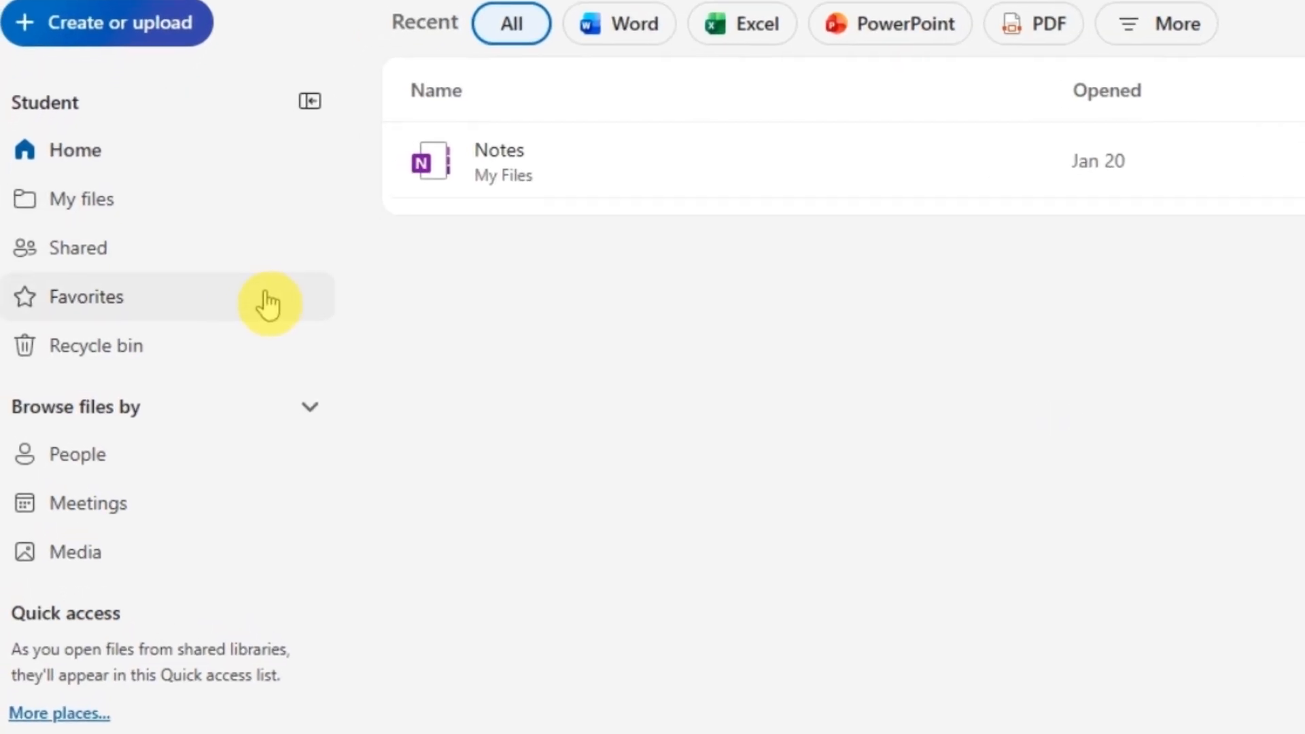
Go from My files to the Shared page's With you list, showing Assignment 1
left_click(194, 217)
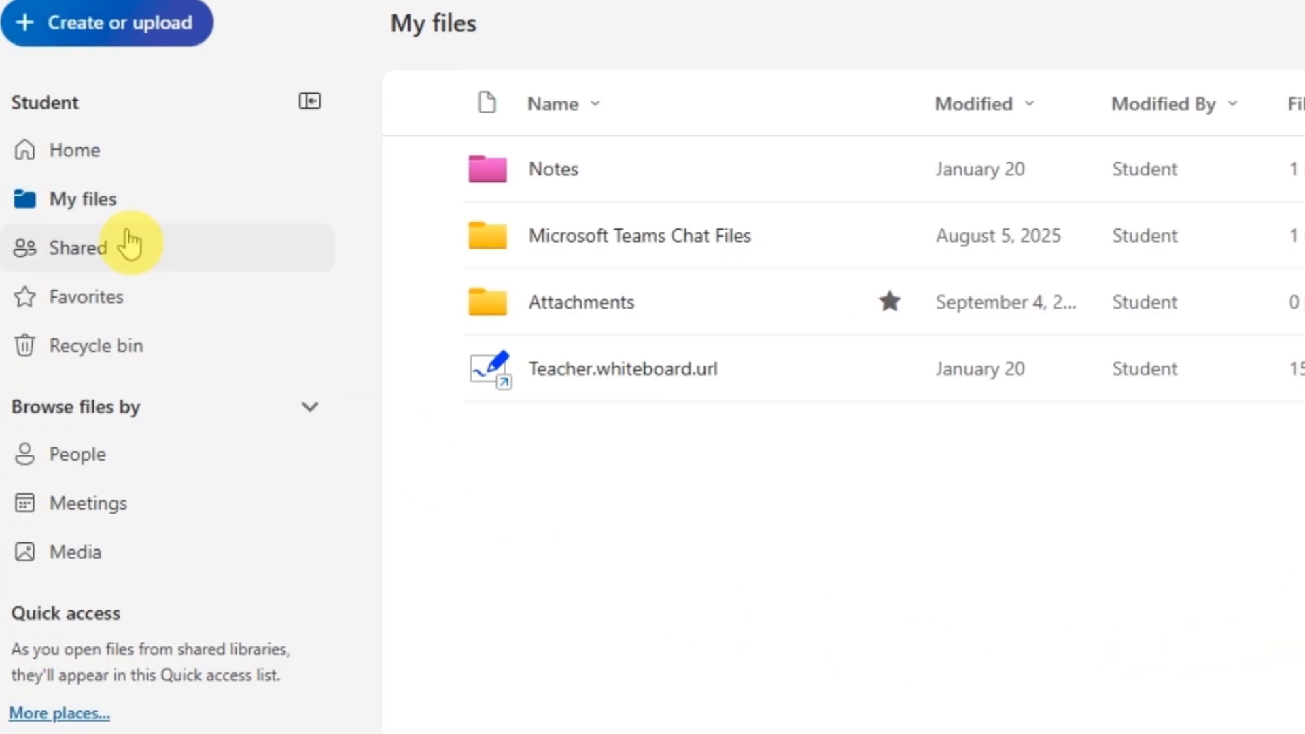
left_click(128, 244)
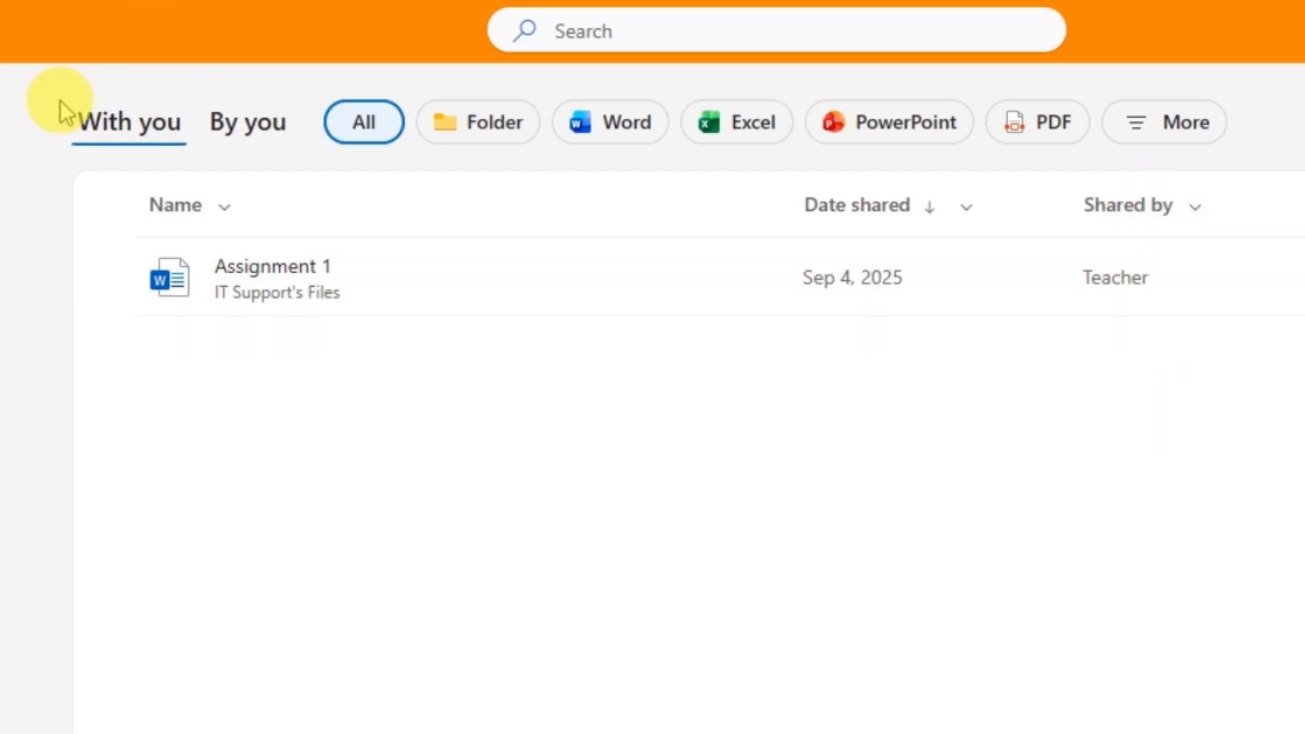
Check Notes' Manage access under Shared By you (view-only for IT Support), then view Favorites
left_click(228, 140)
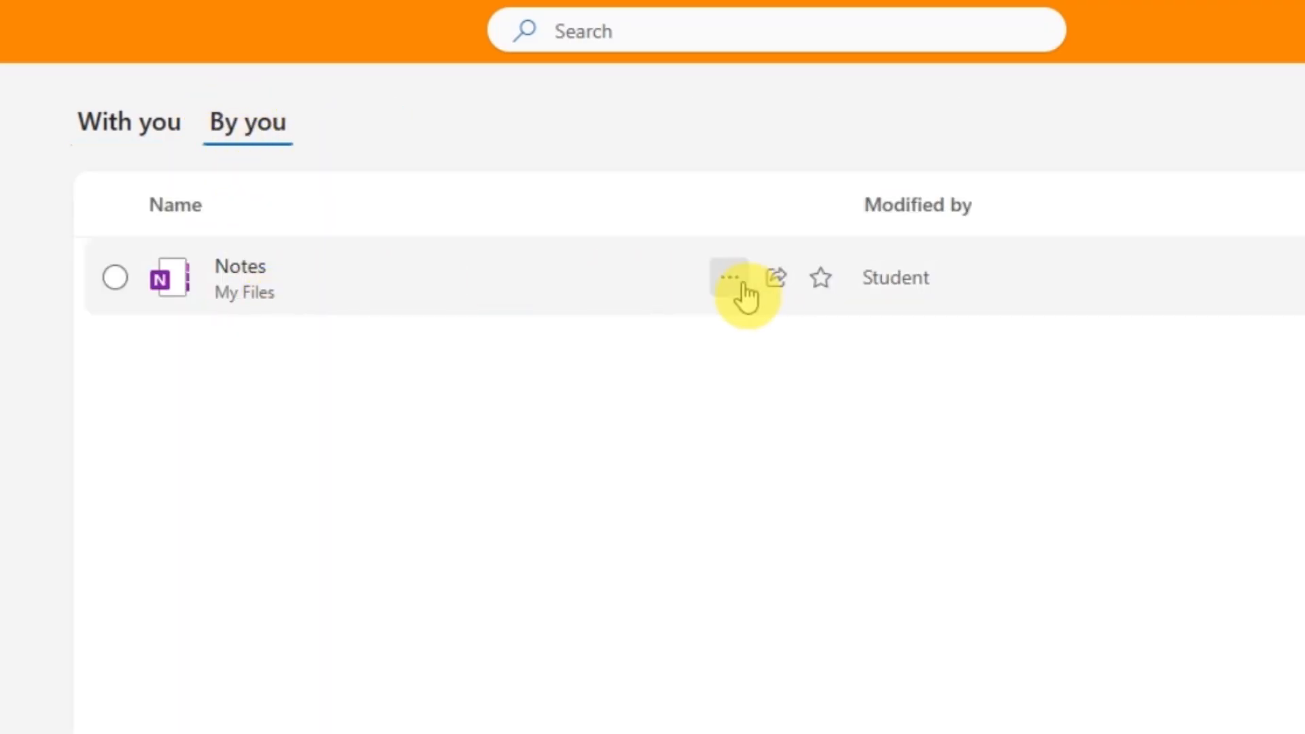
left_click(743, 285)
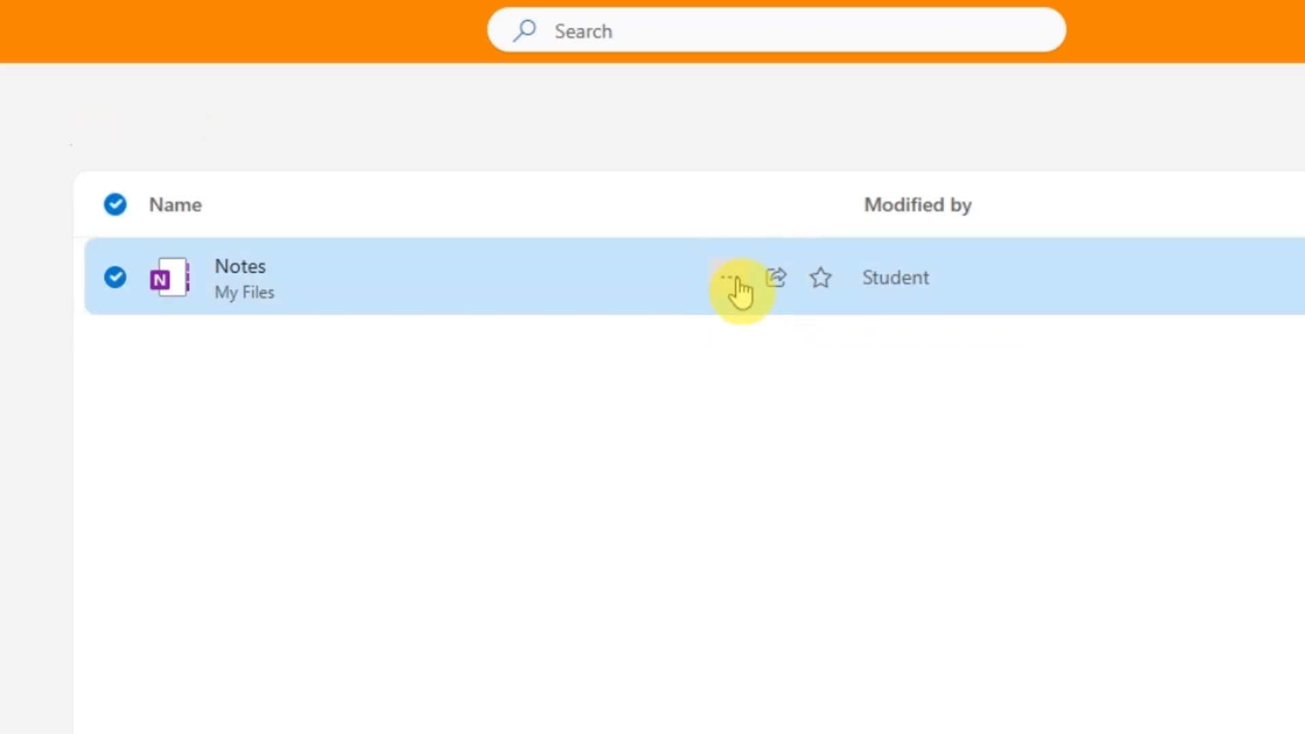
left_click(731, 286)
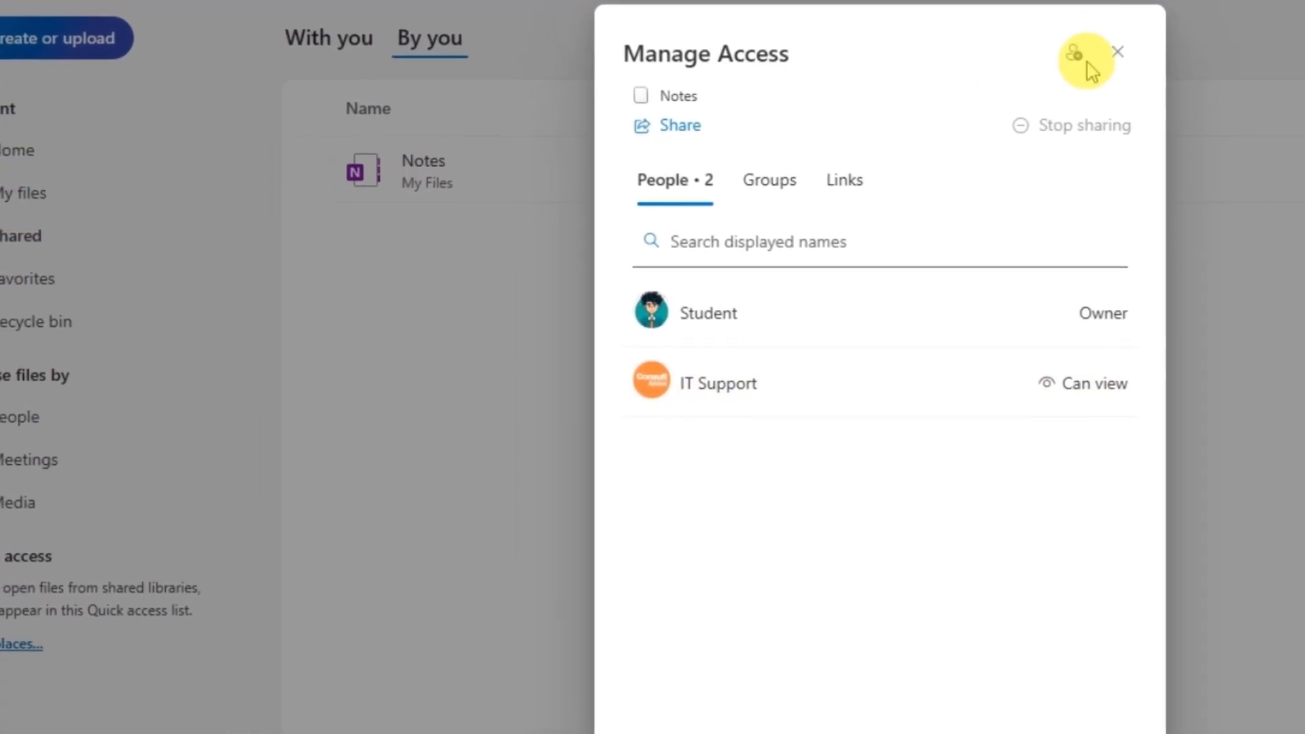
left_click(1165, 49)
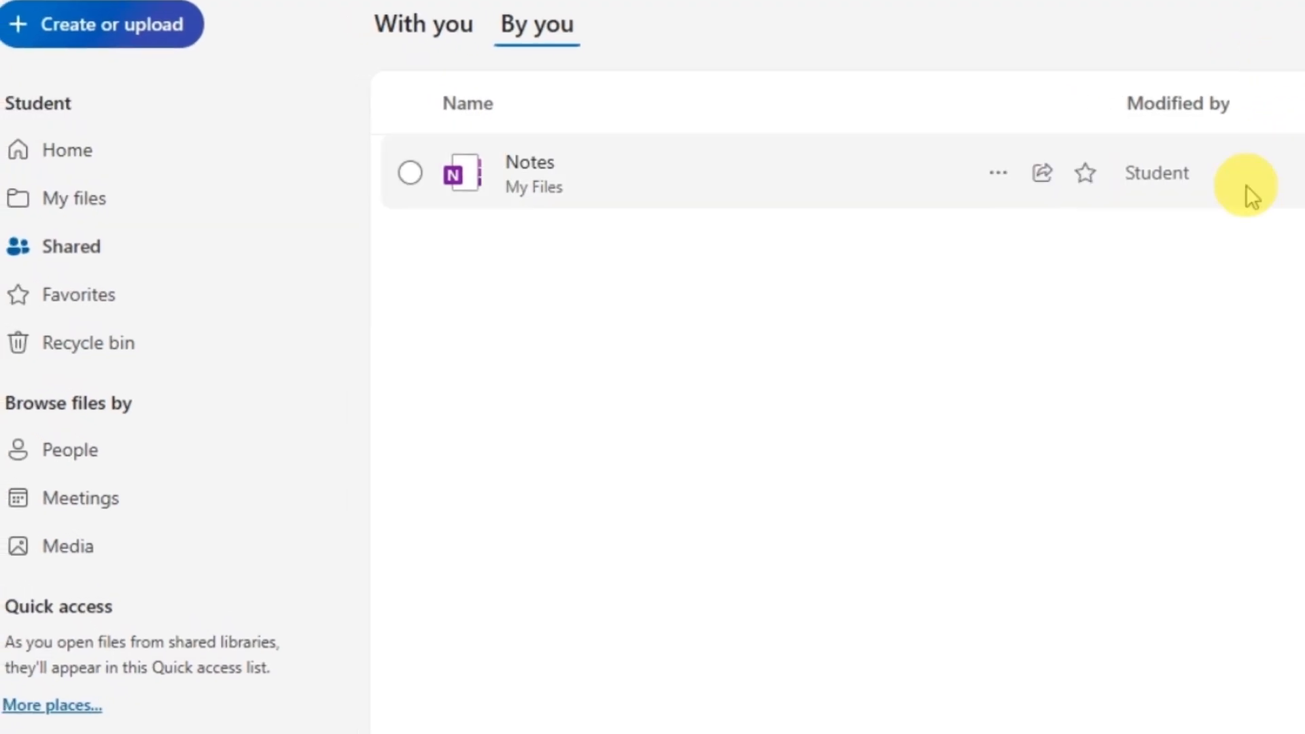
left_click(98, 313)
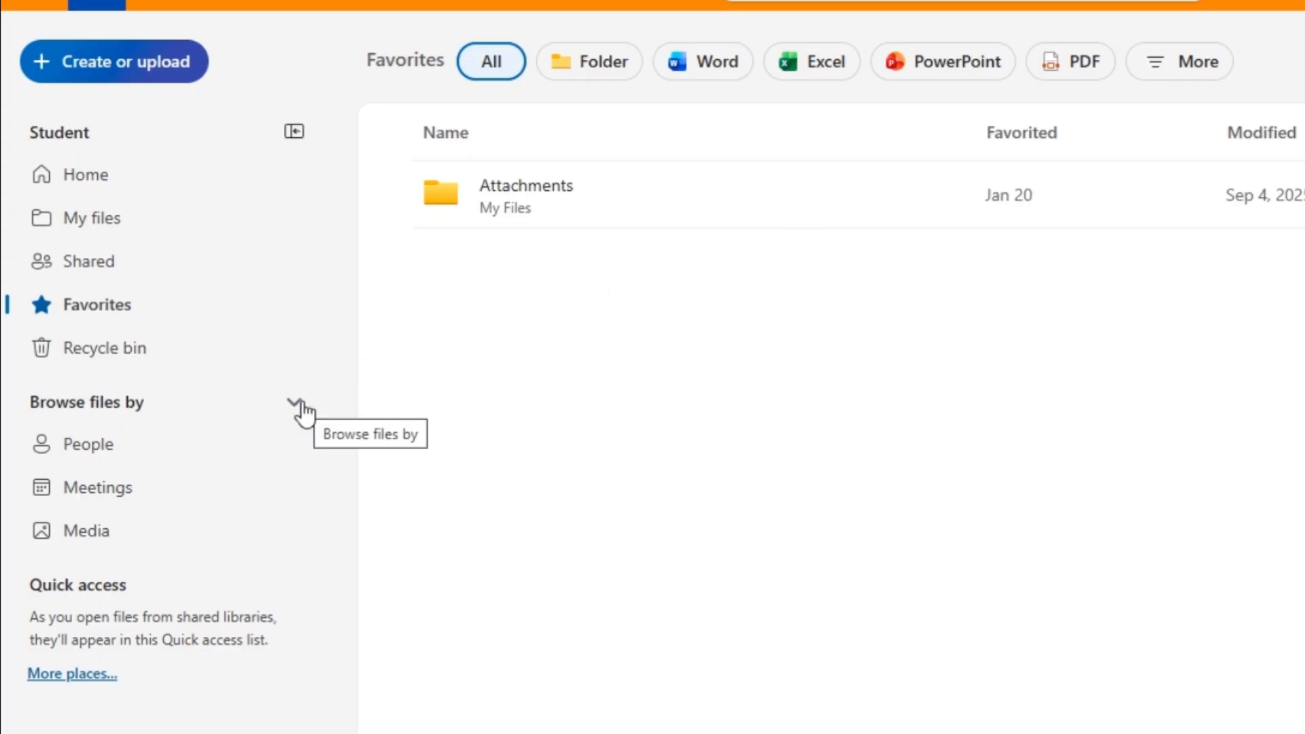
Star the Notes folder in My files, confirm it in Favorites, then view the Recycle bin
left_click(91, 233)
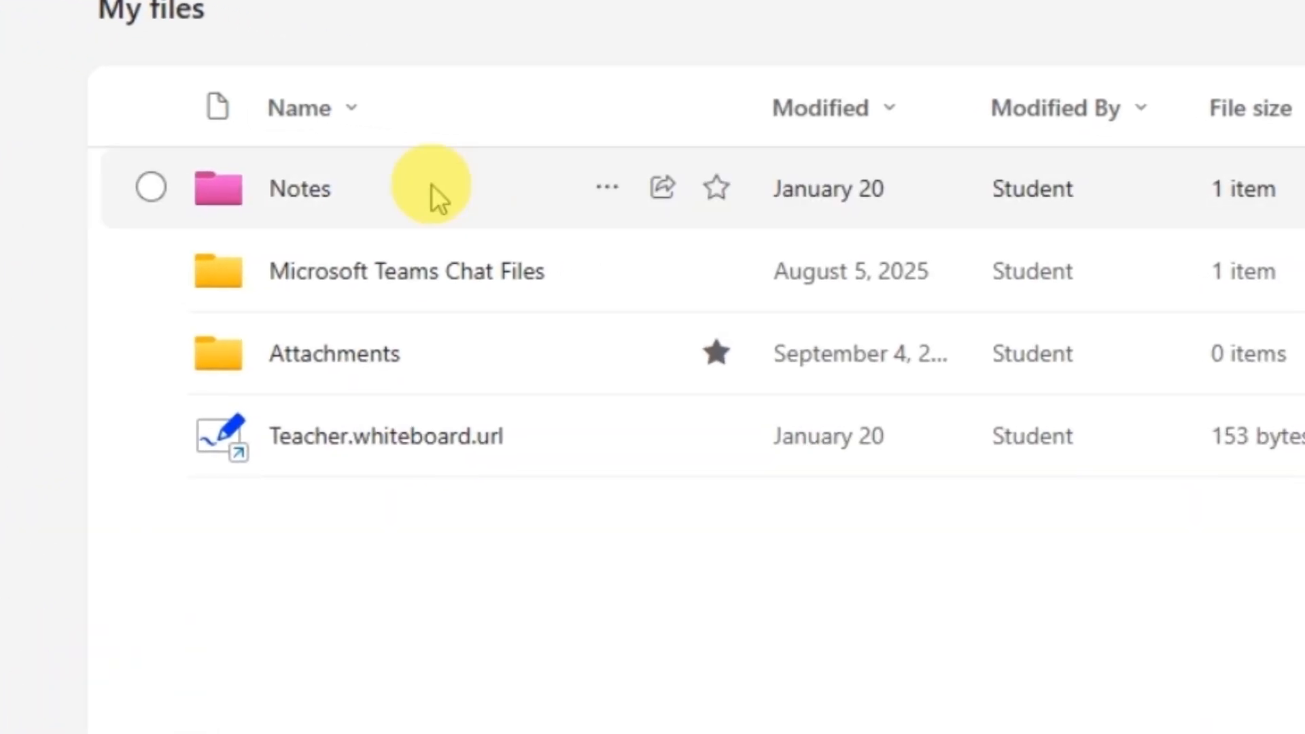
left_click(707, 189)
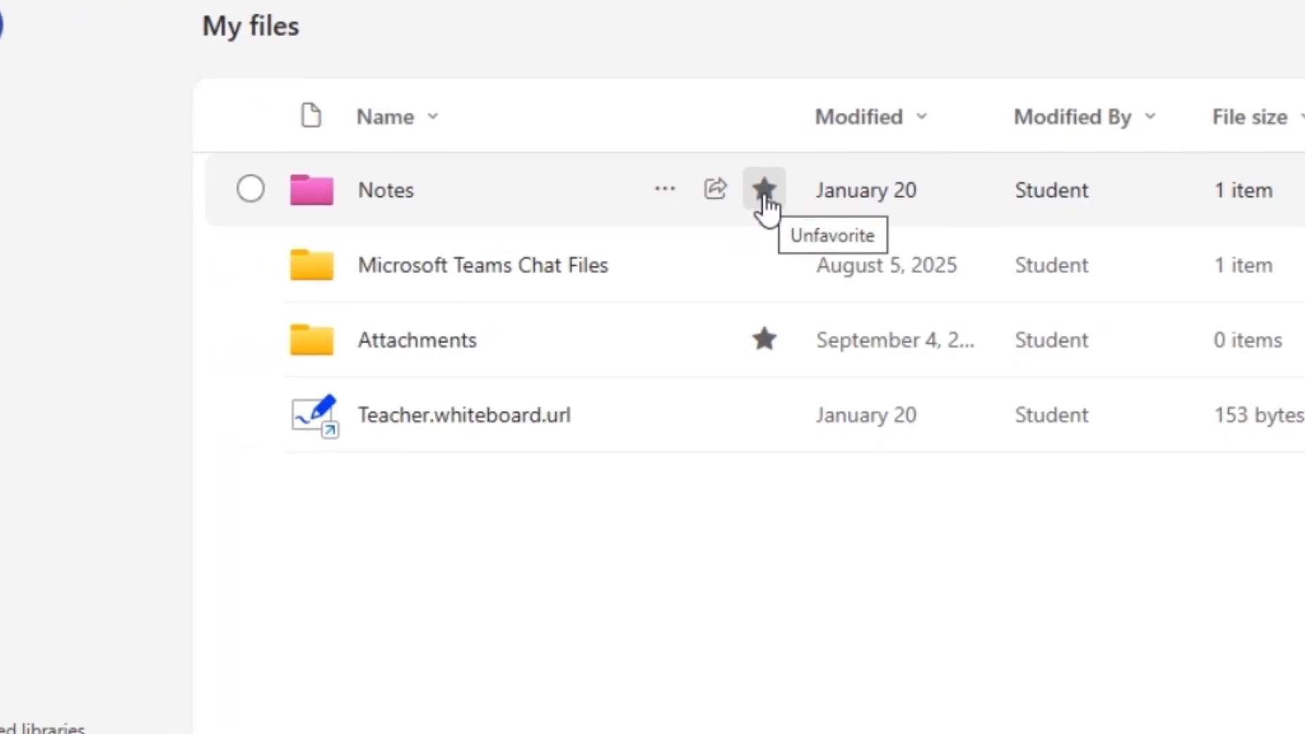
left_click(82, 324)
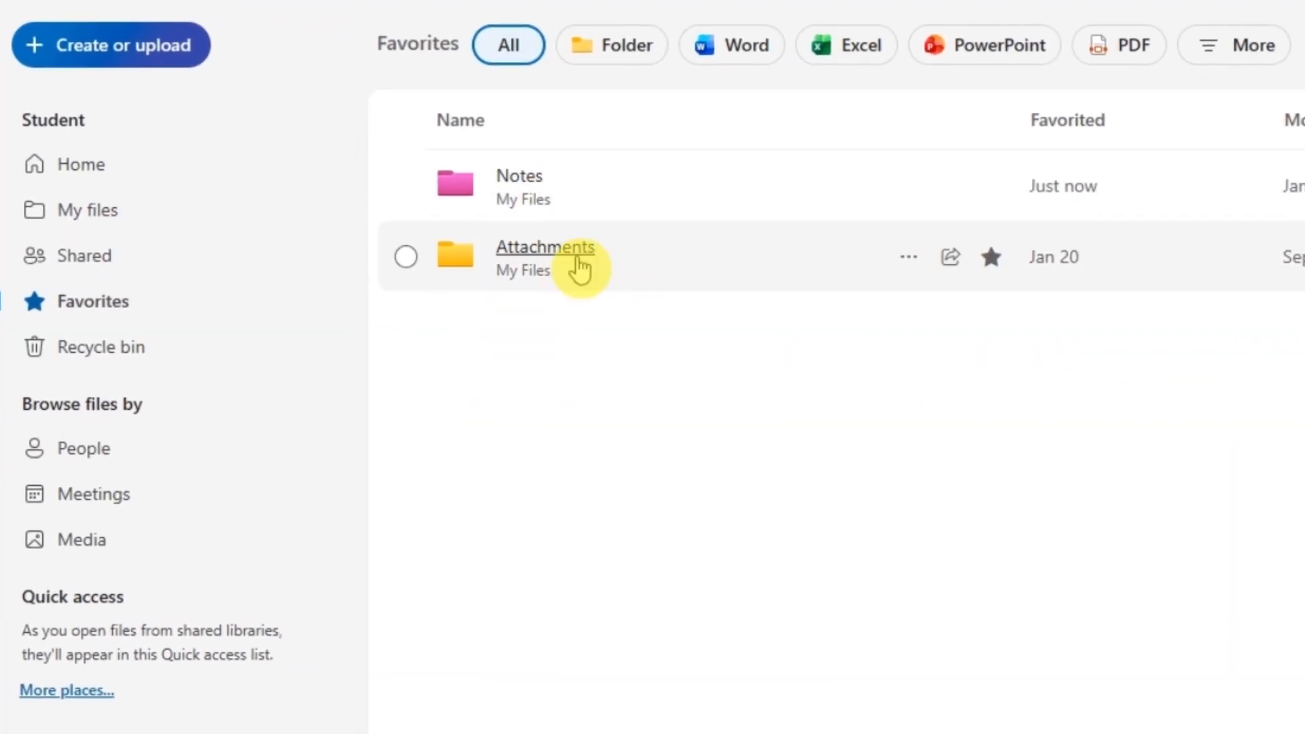
left_click(195, 366)
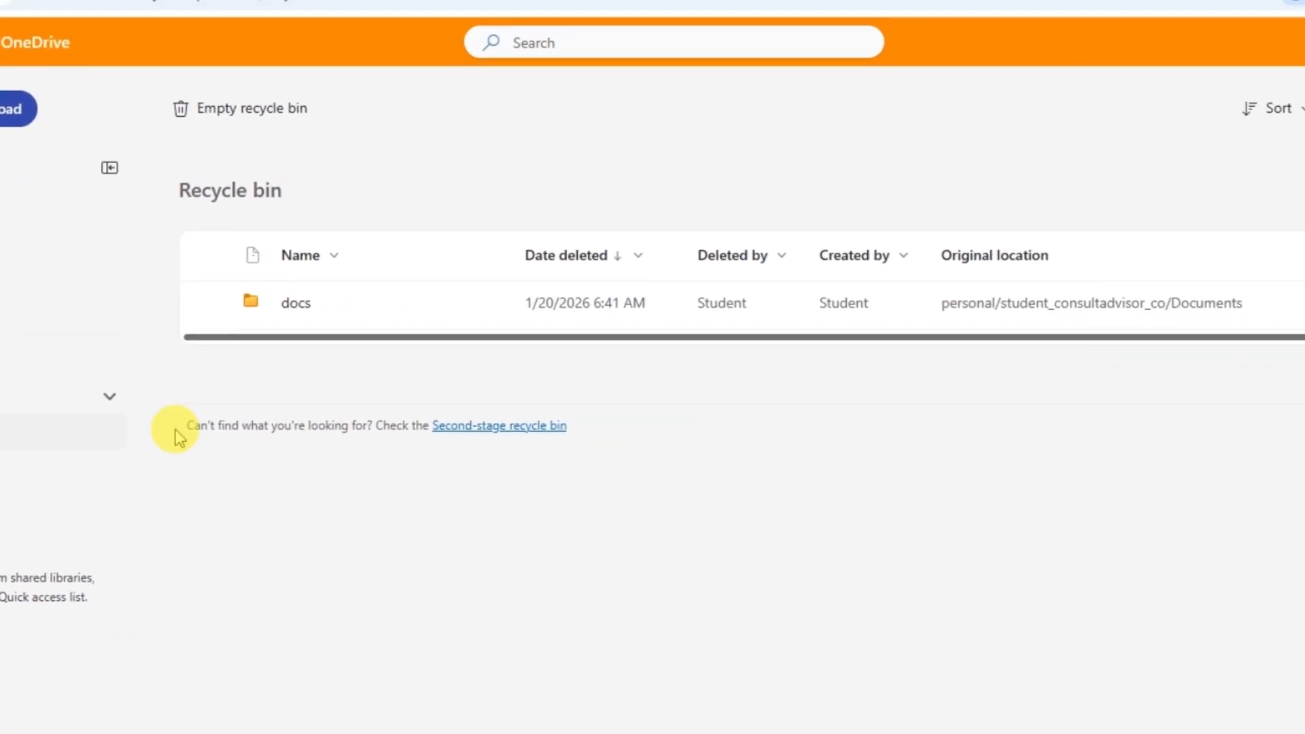
Delete Teacher.whiteboard.url from My files, confirming it goes to the recycle bin
left_click(0, 257)
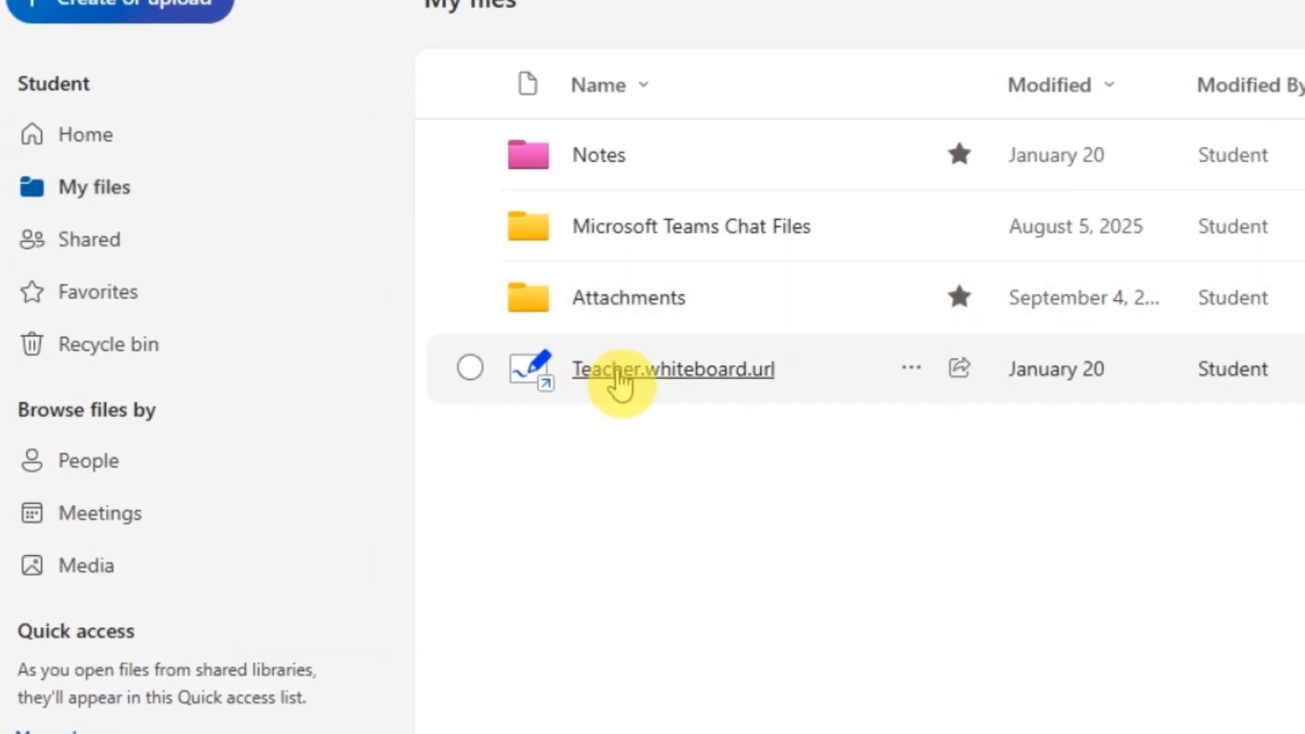
left_click(911, 385)
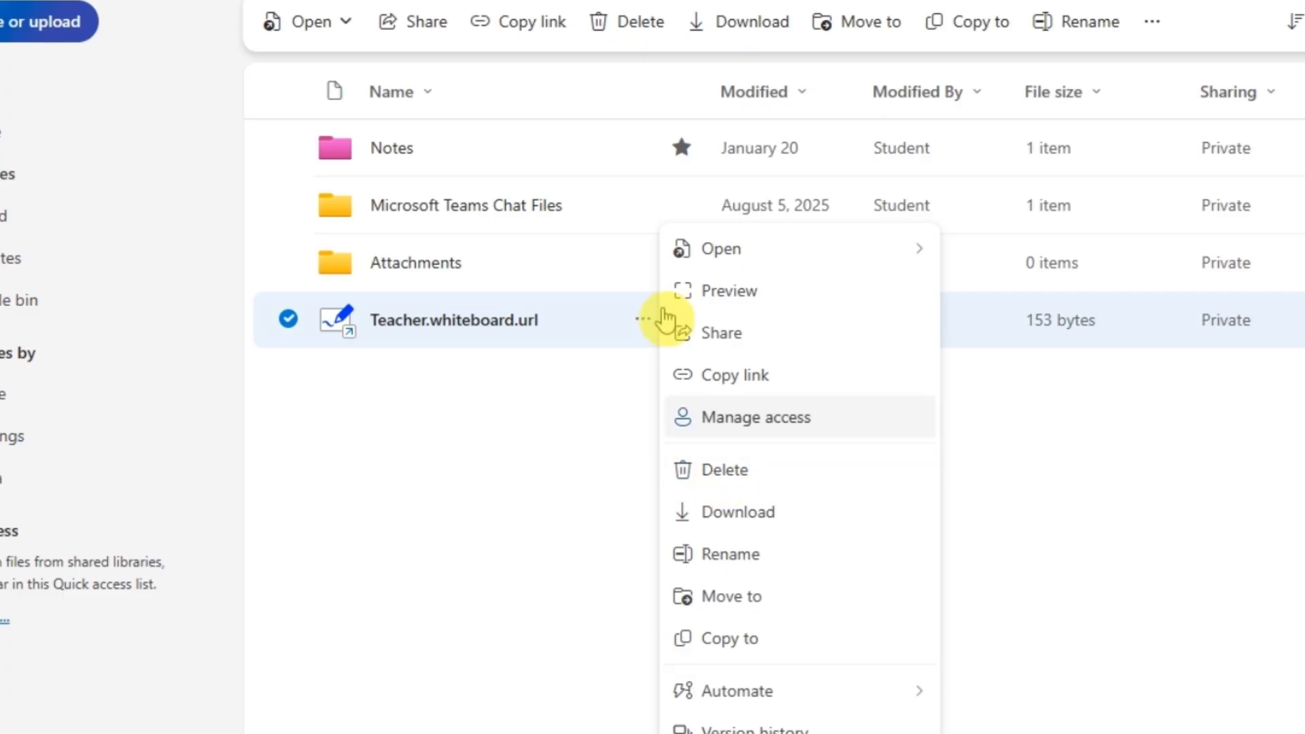
left_click(637, 42)
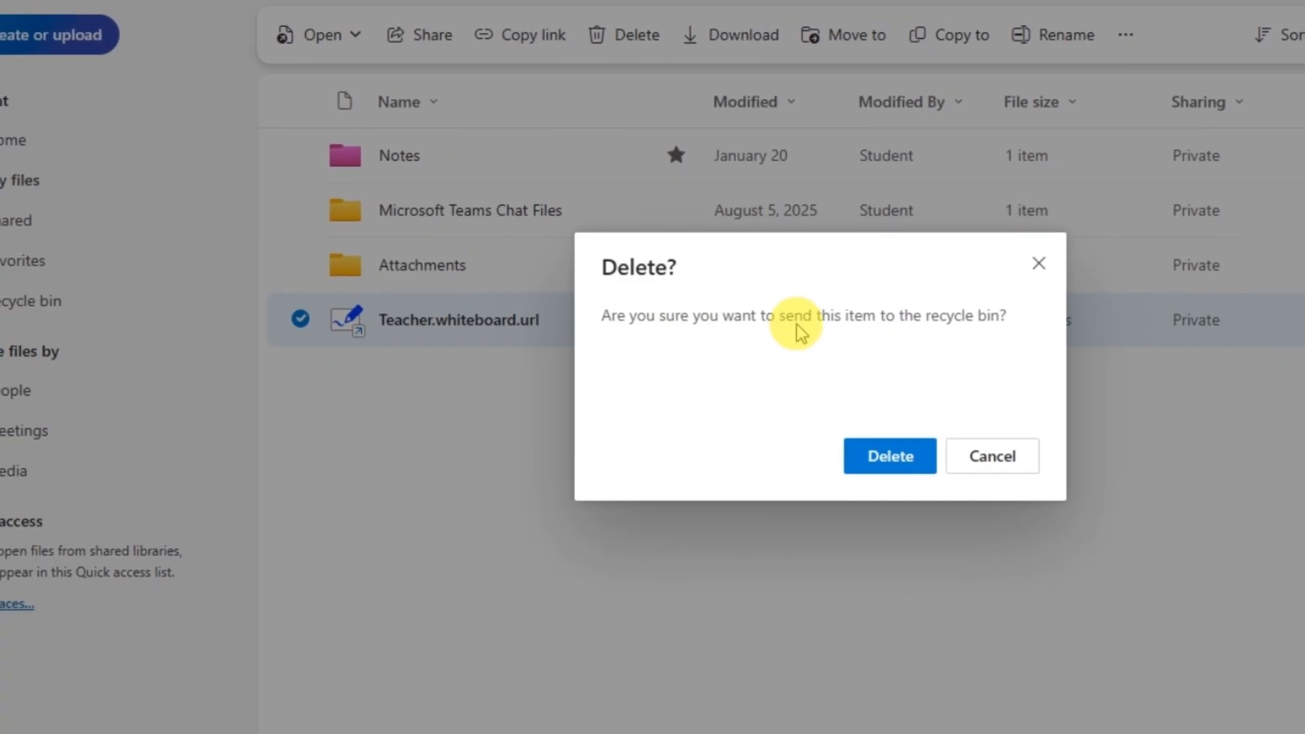
left_click(901, 470)
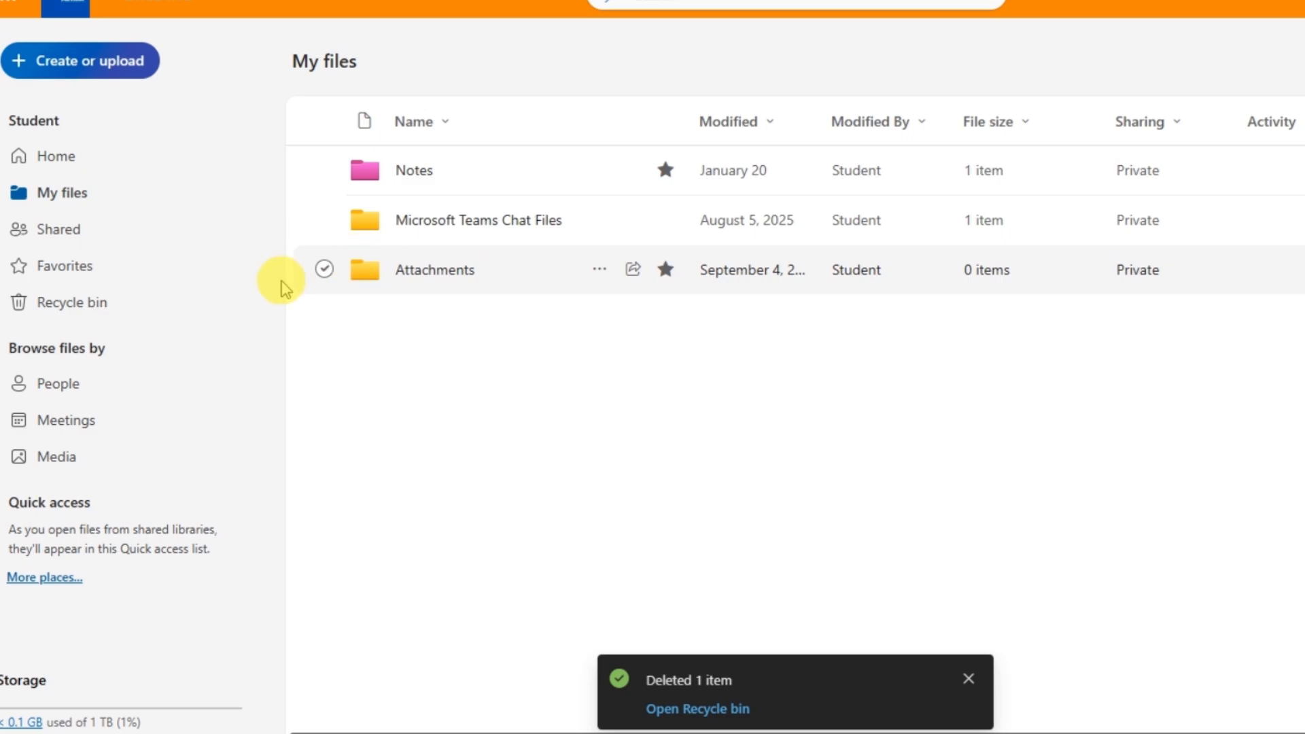
Restore Teacher.whiteboard.url from the Recycle bin and check it is back in My files
left_click(182, 314)
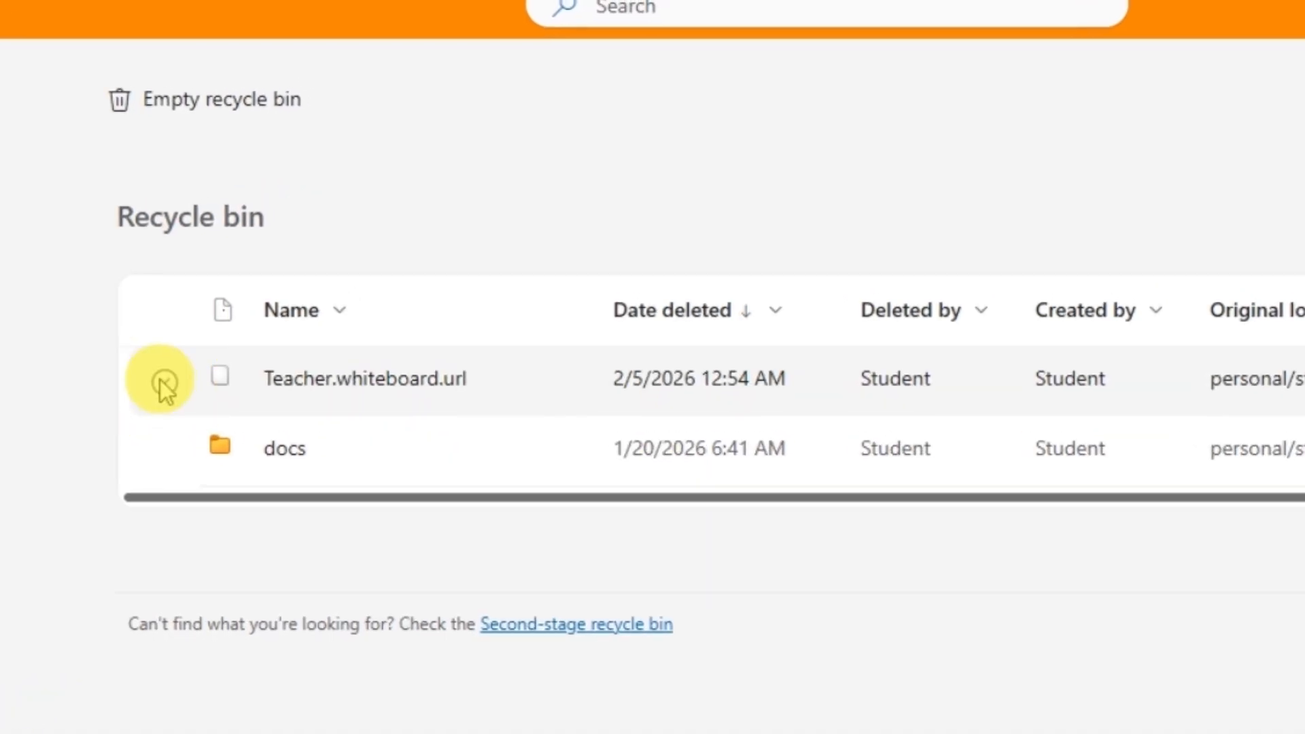
left_click(164, 383)
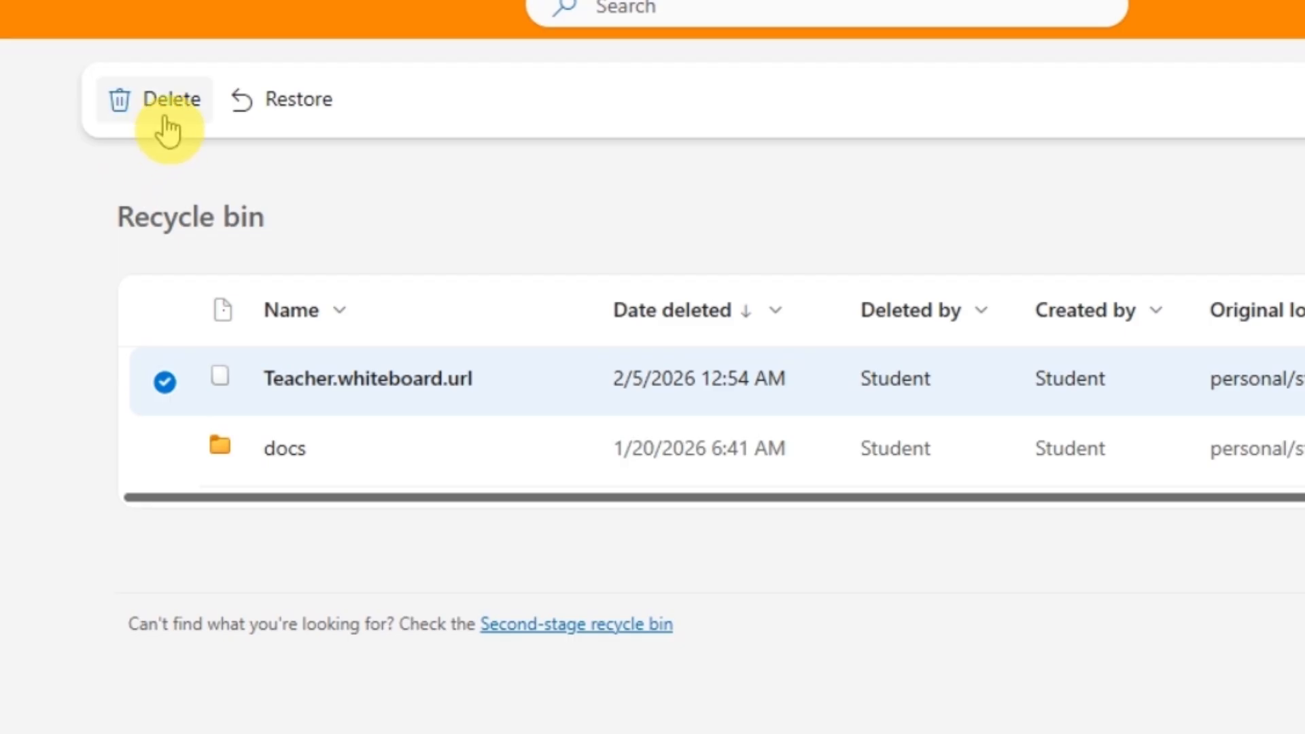
left_click(235, 111)
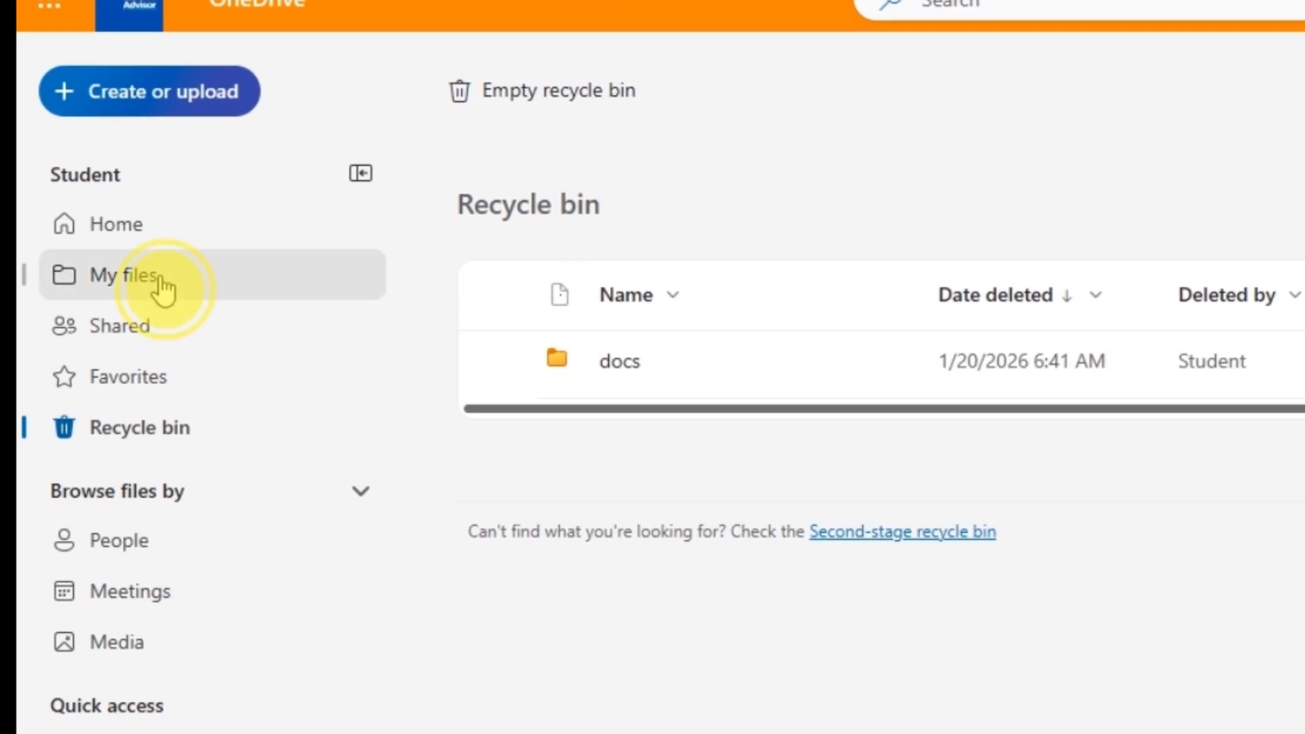
left_click(161, 280)
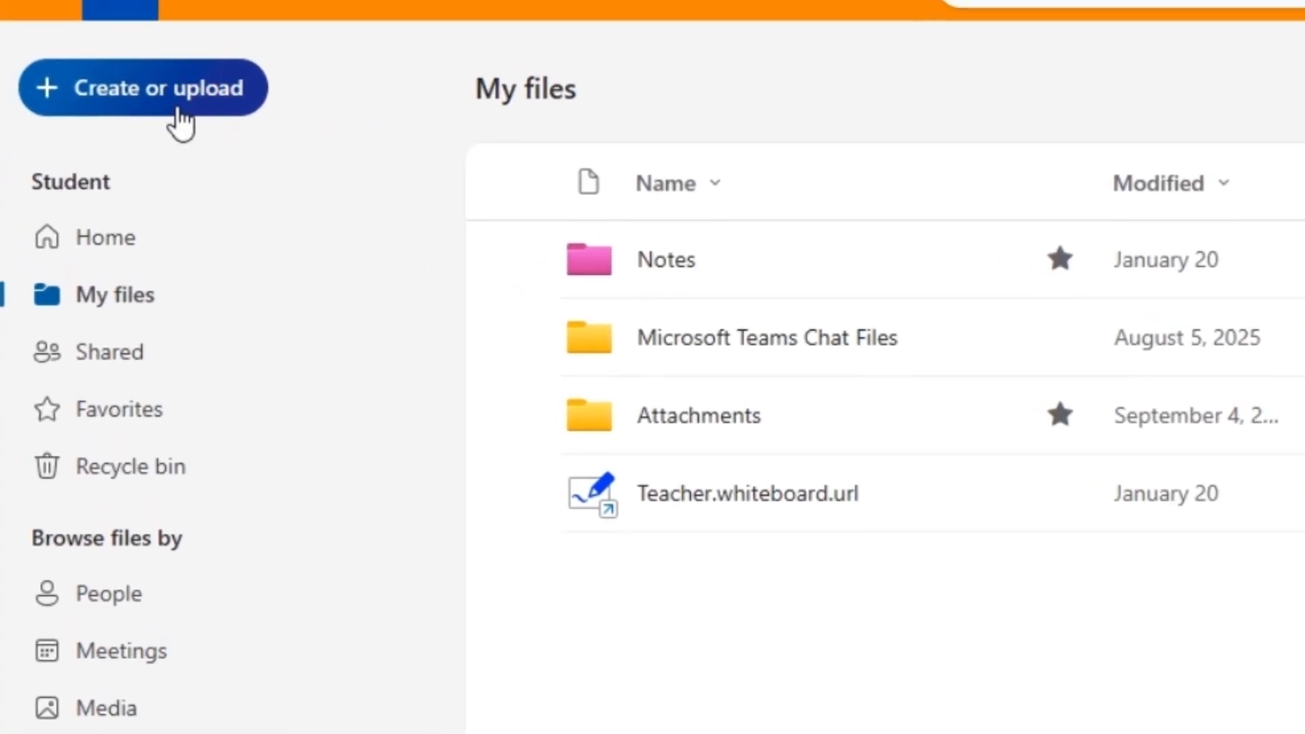
Review the Create or upload menu: folder, uploads, Word, Excel, PowerPoint, OneNote, Forms, Visio
left_click(179, 122)
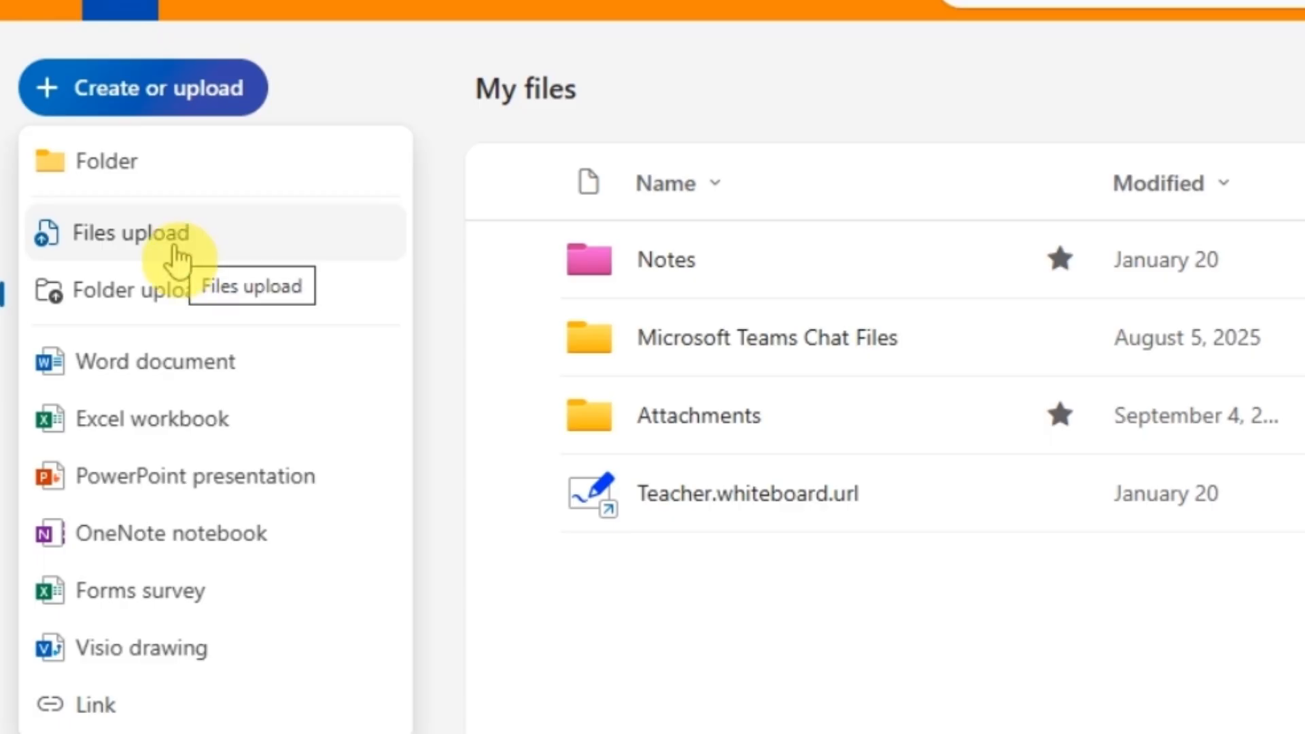
left_click(188, 296)
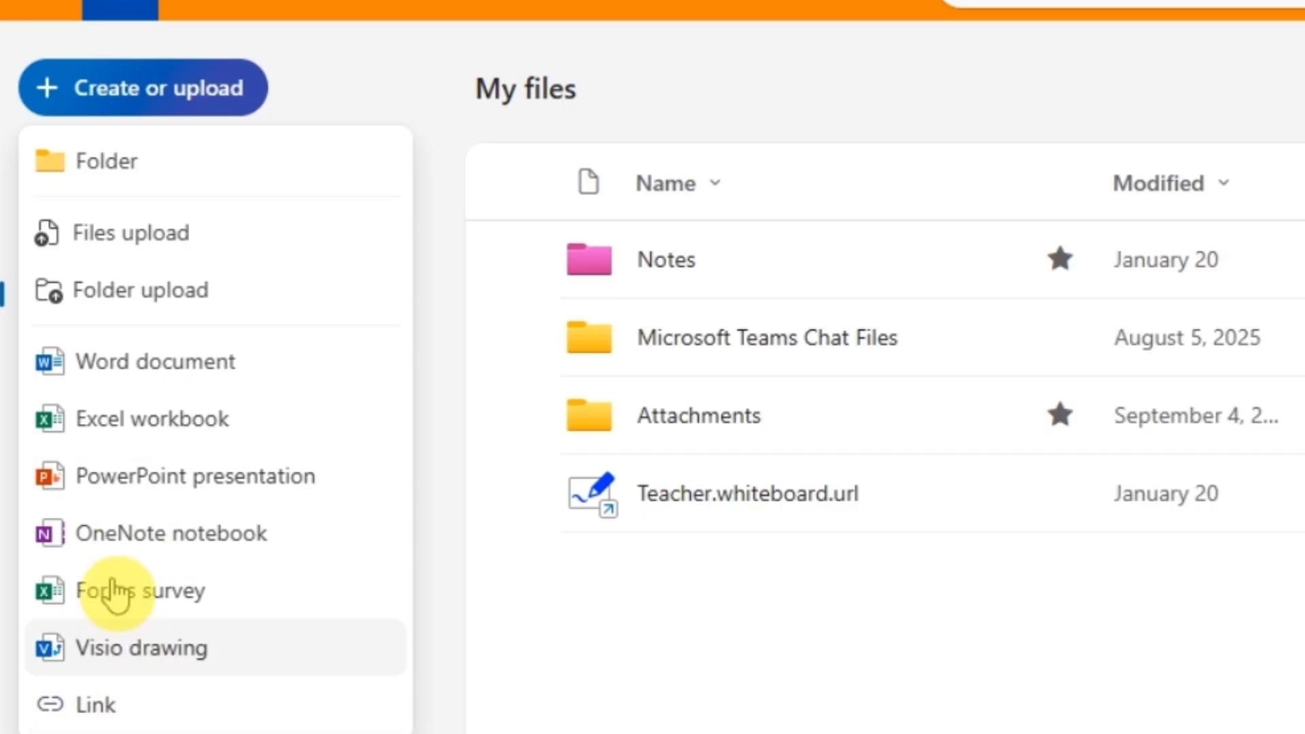
left_click(154, 379)
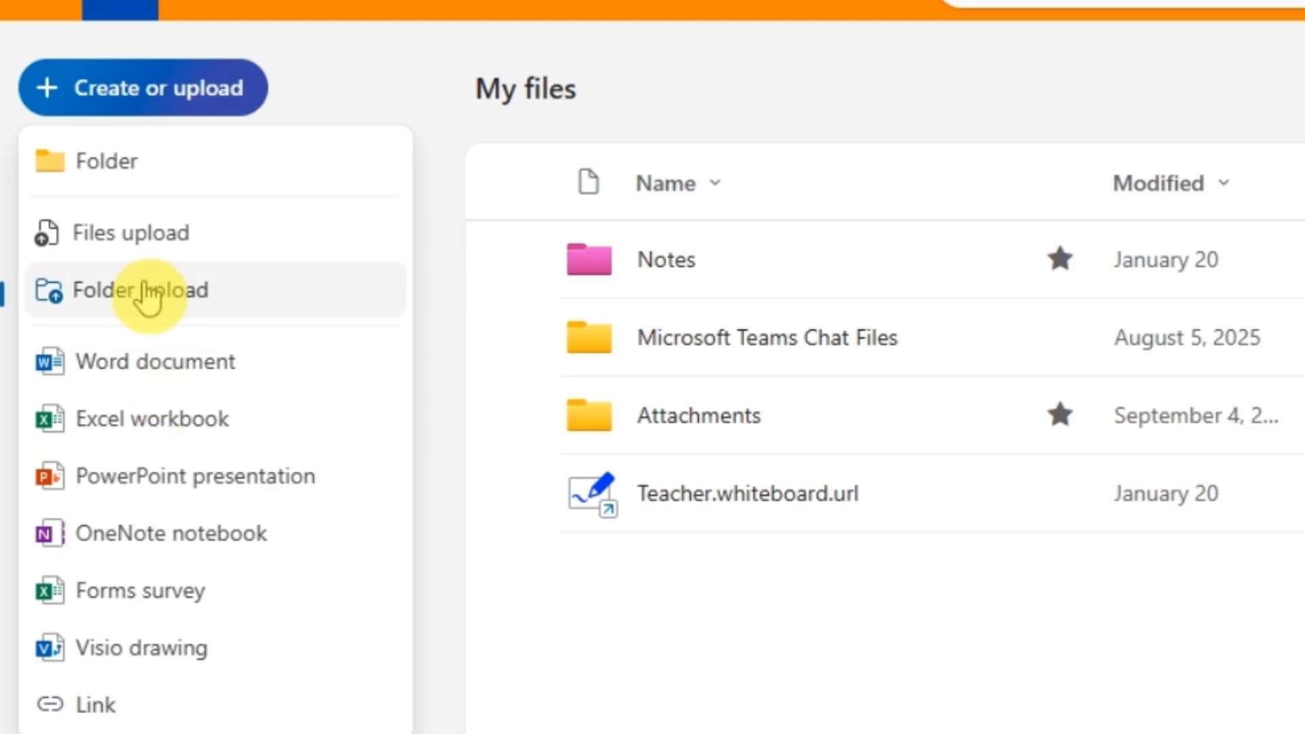
Make a new folder named 'schedules' in My files with the blue colour
left_click(141, 194)
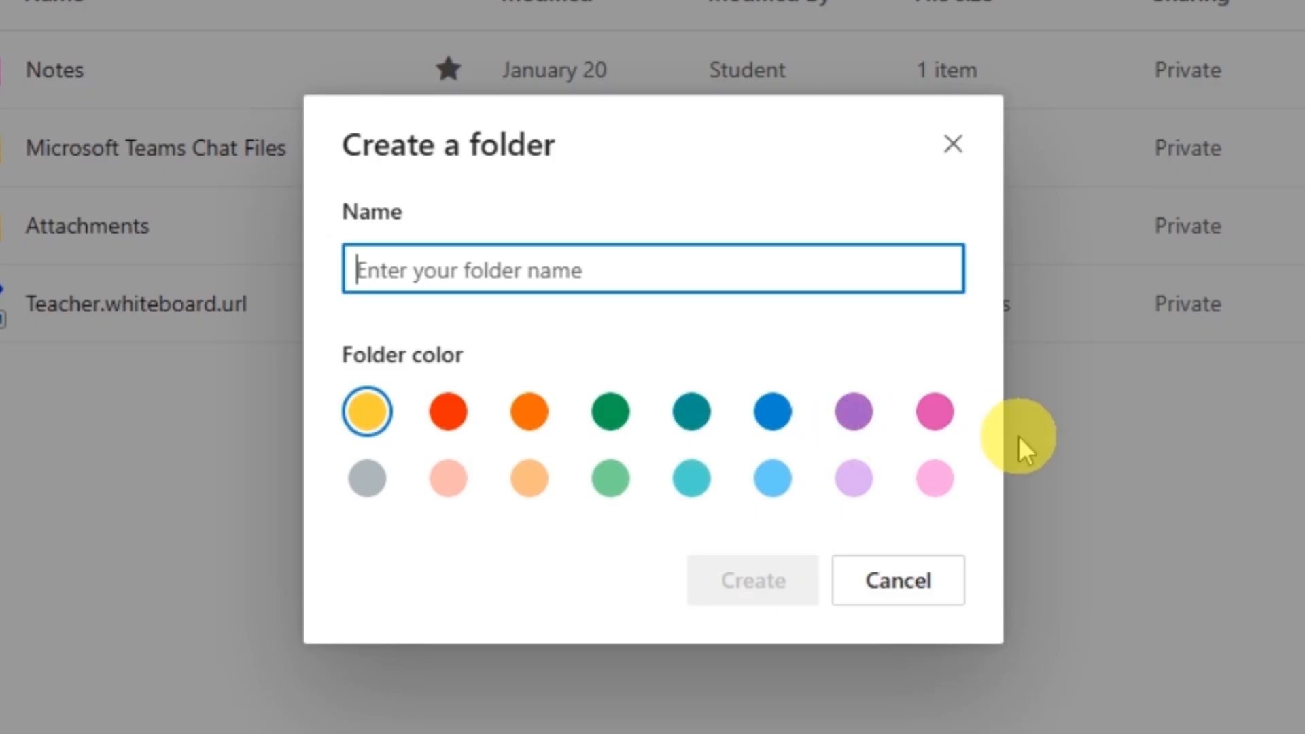
left_click(761, 416)
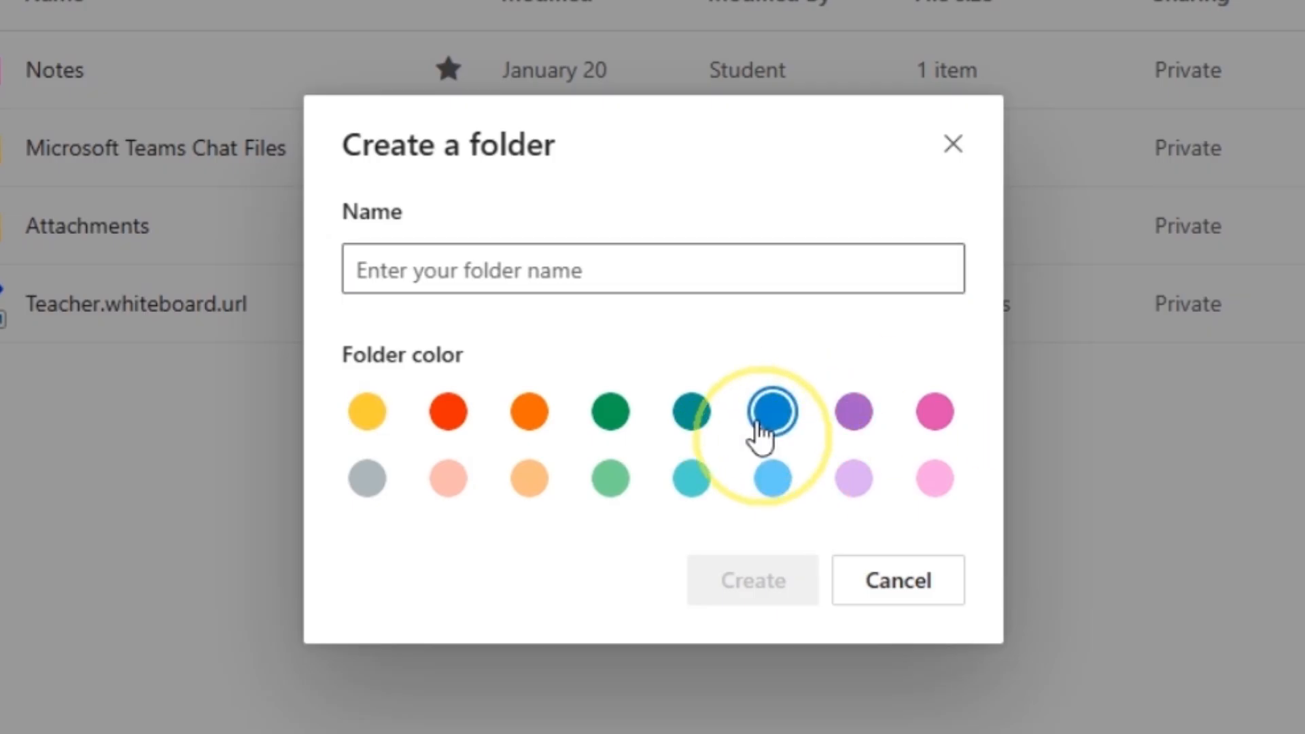
left_click(627, 271)
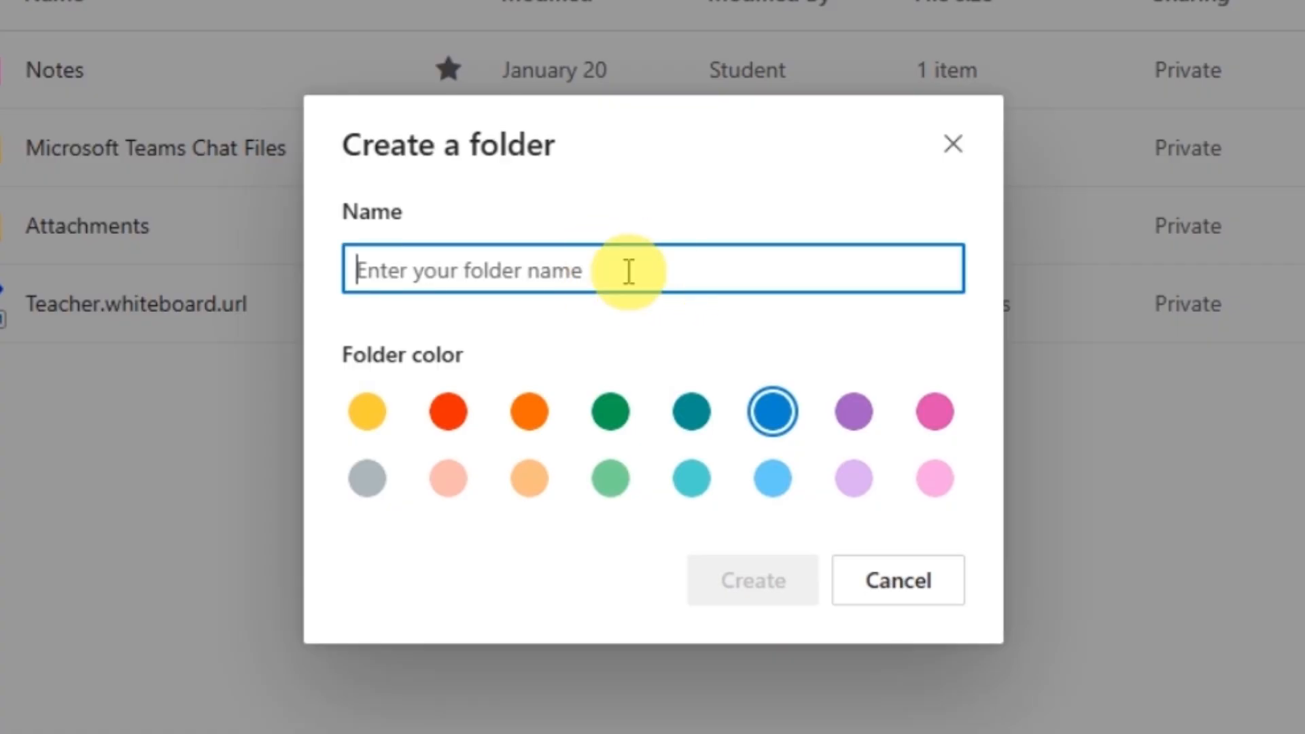
type("schedu")
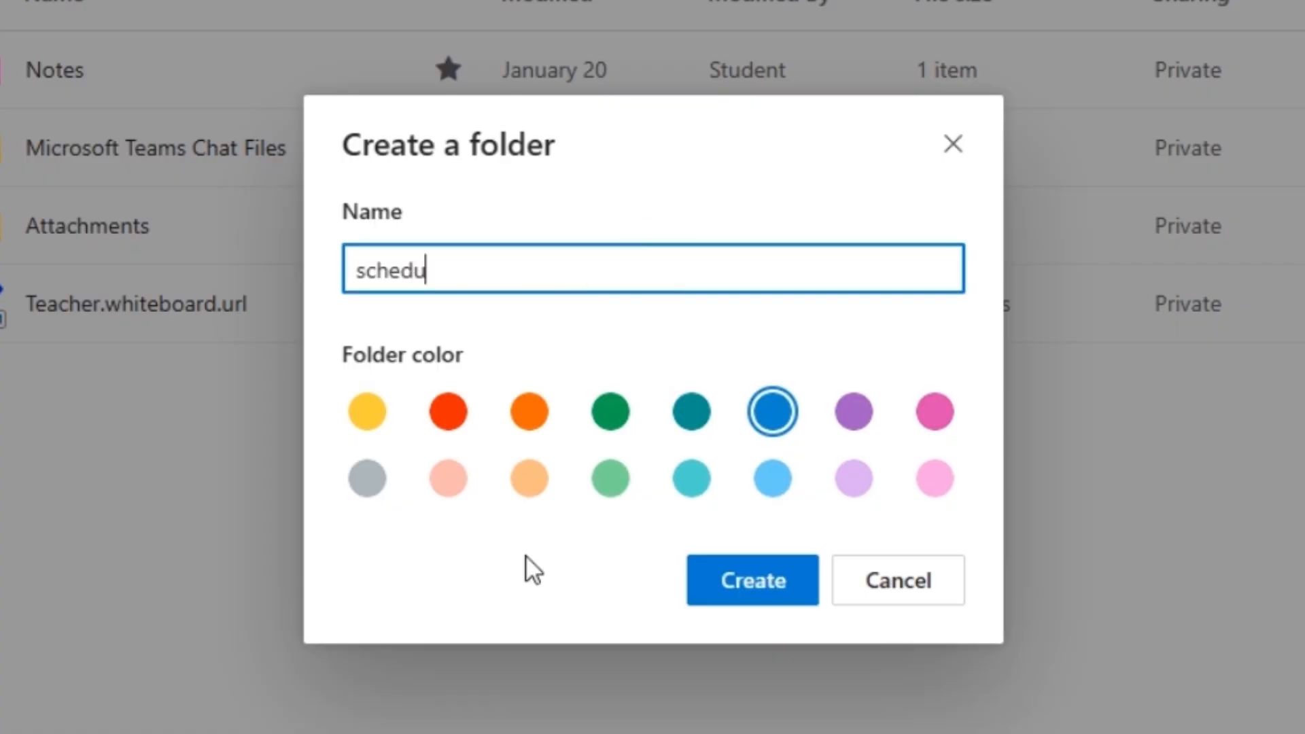
type("les")
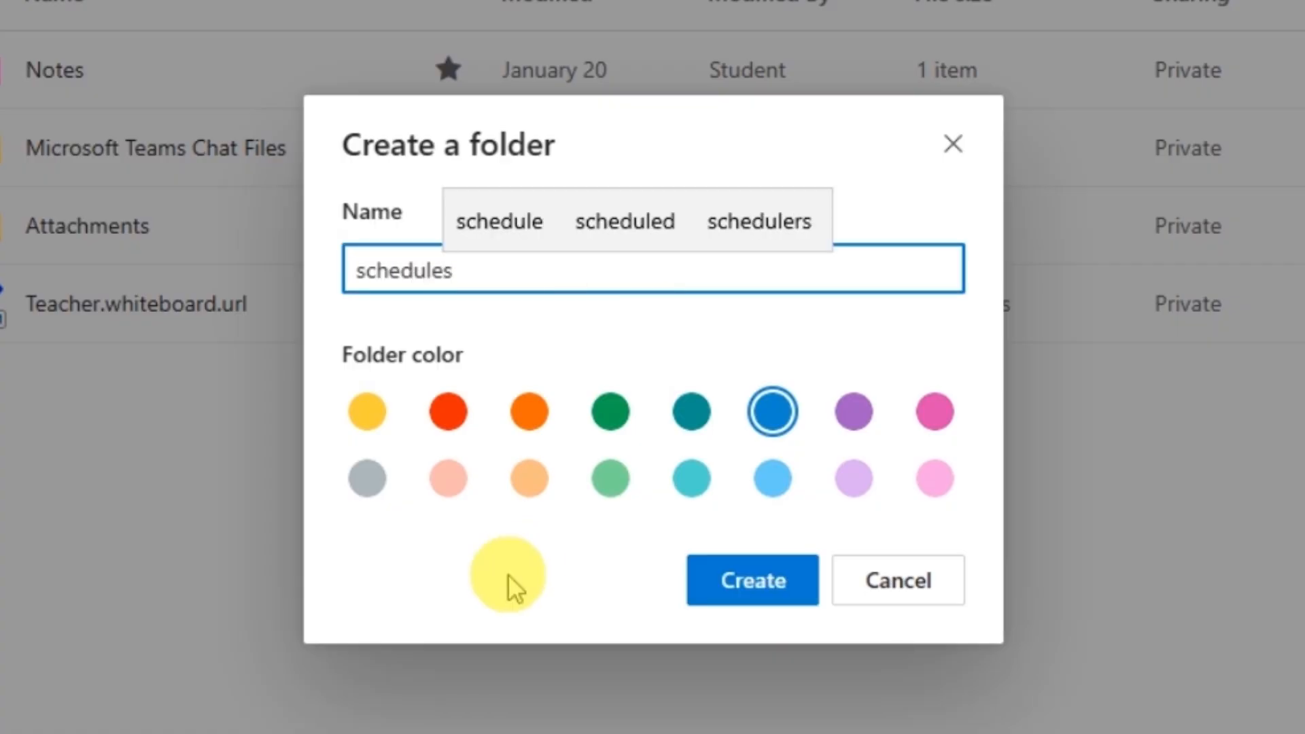
left_click(741, 591)
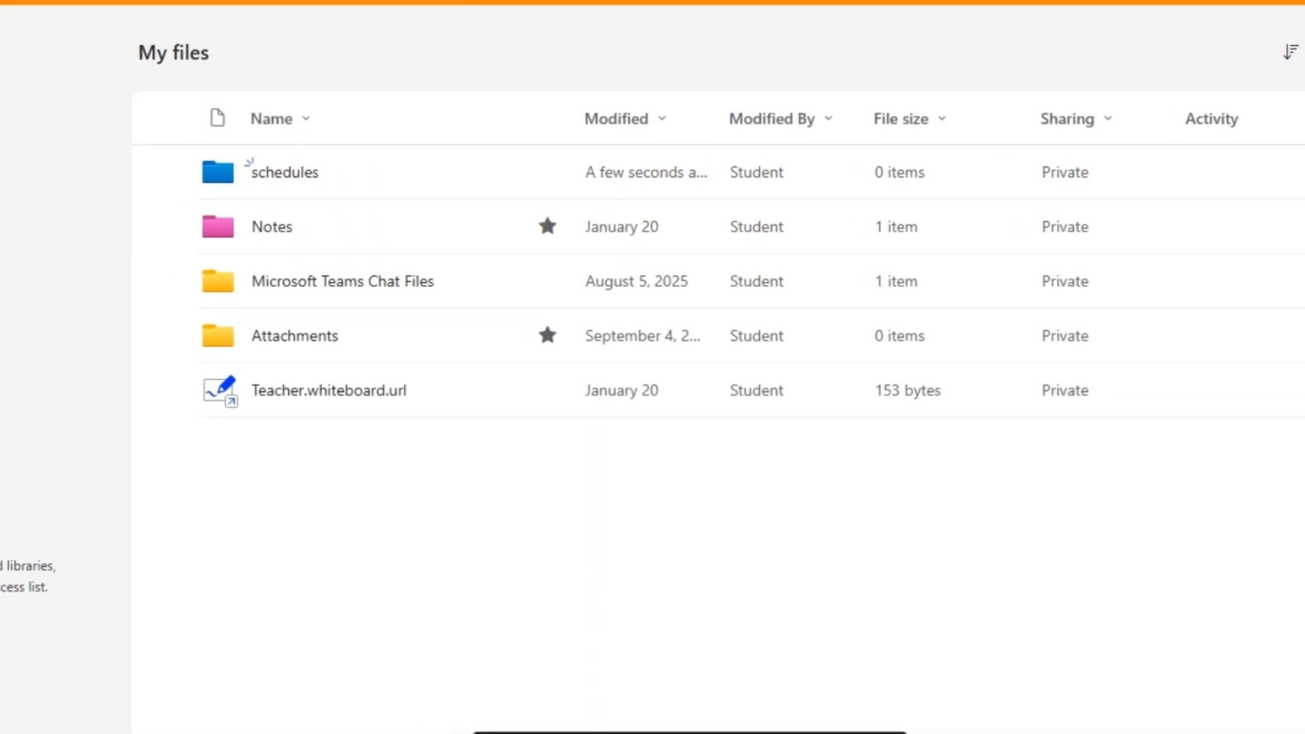
Refresh, open schedules, and folder-upload the local '2026 schedules' folder with its two files
left_click(31, 37)
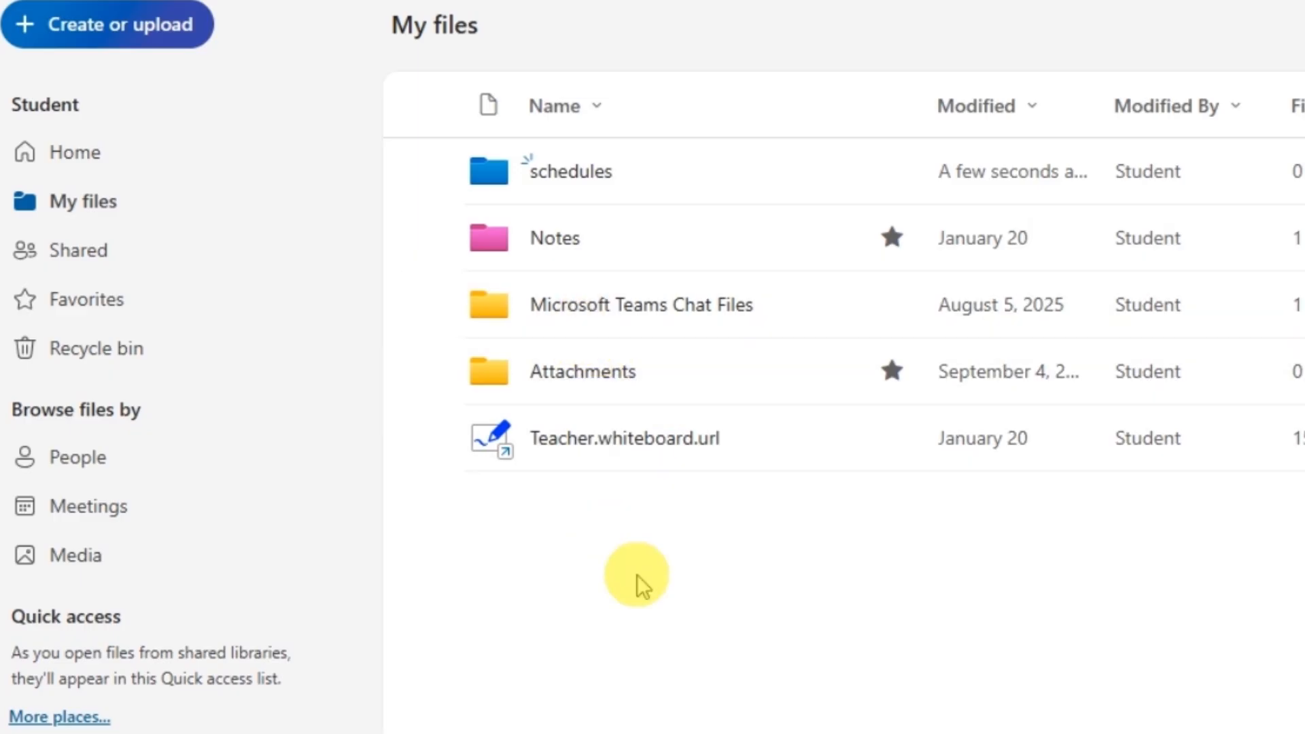
left_click(571, 173)
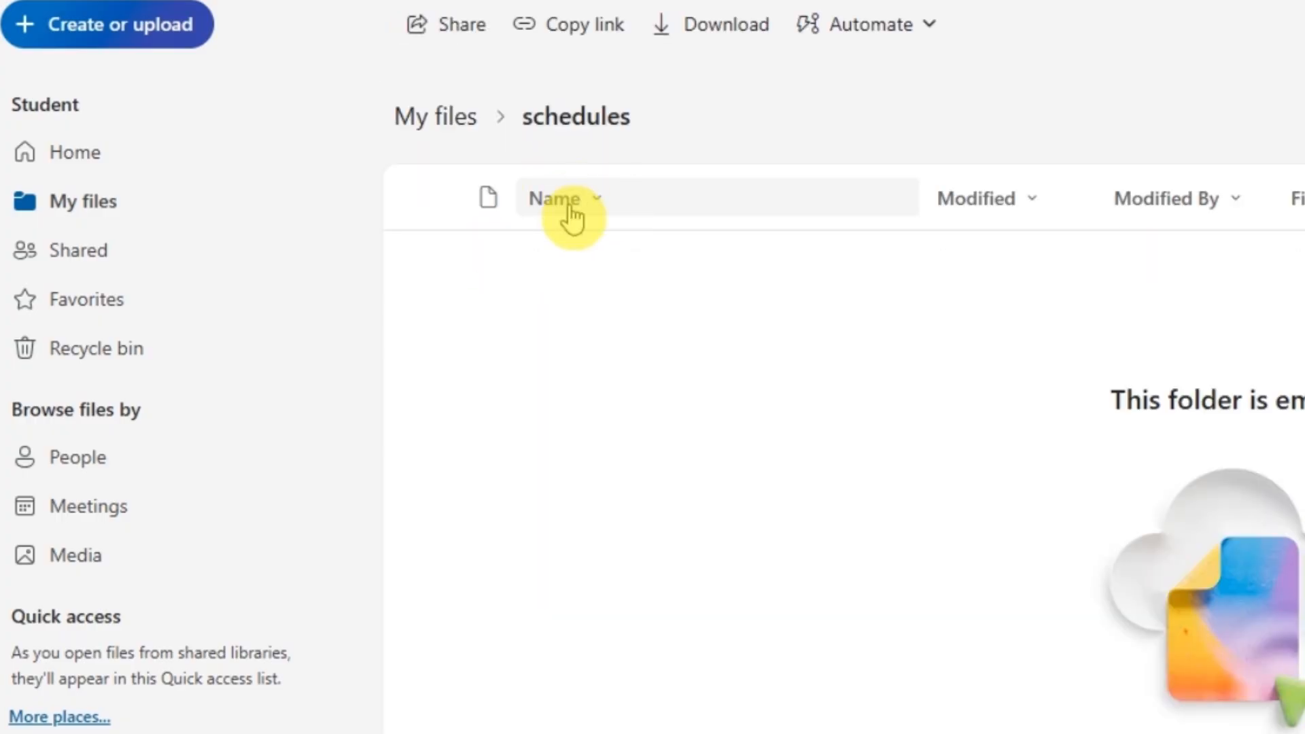
left_click(151, 35)
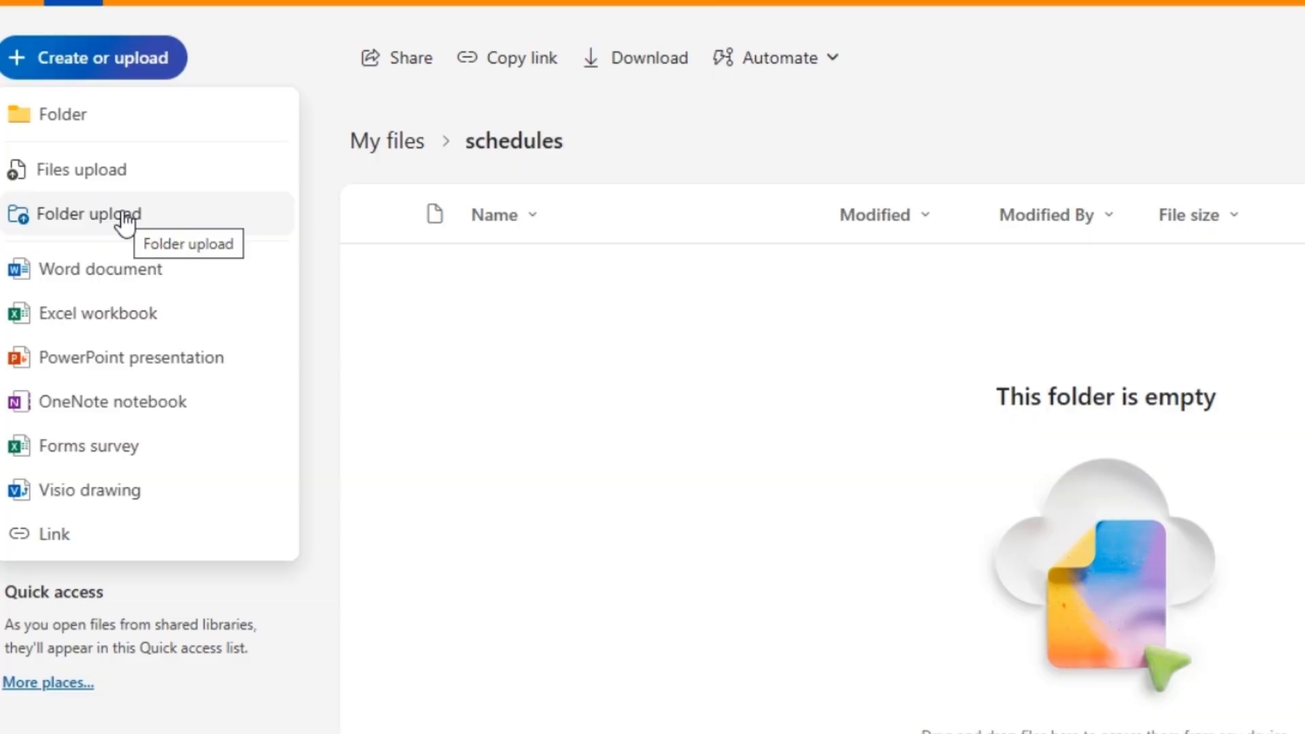
left_click(144, 204)
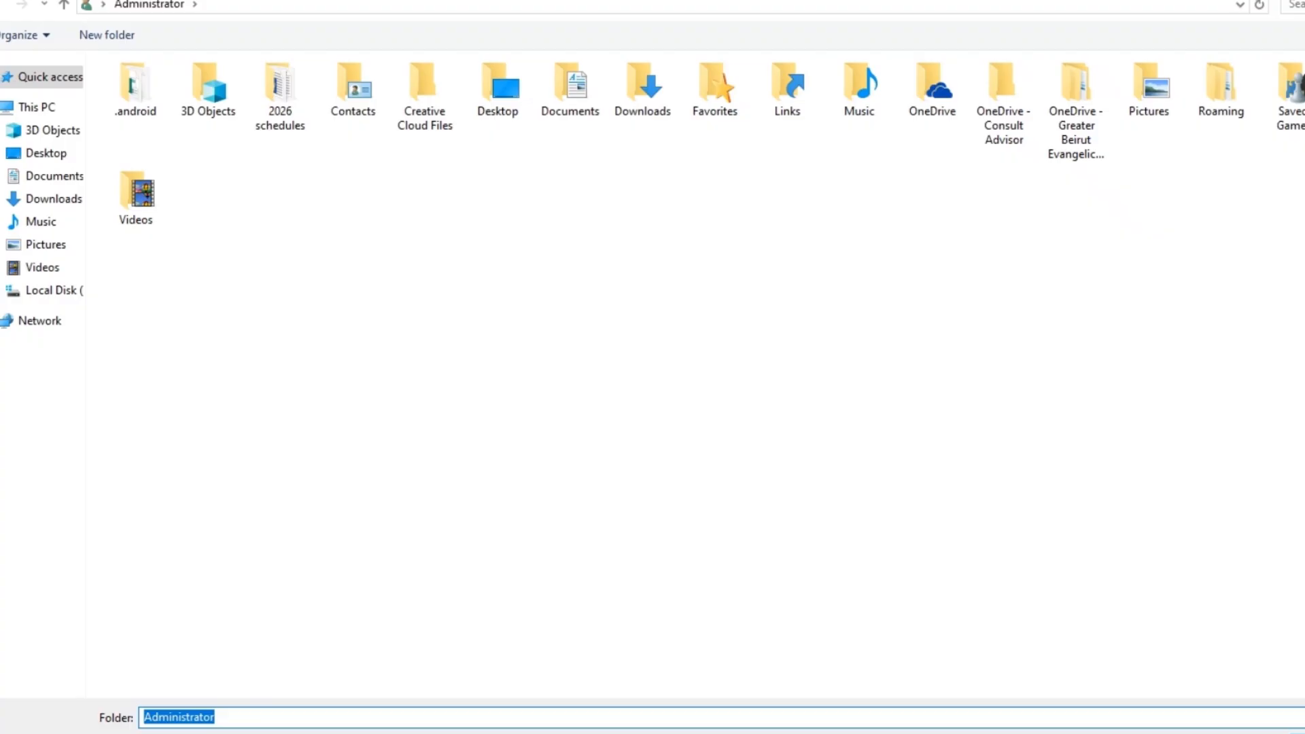
left_click(282, 110)
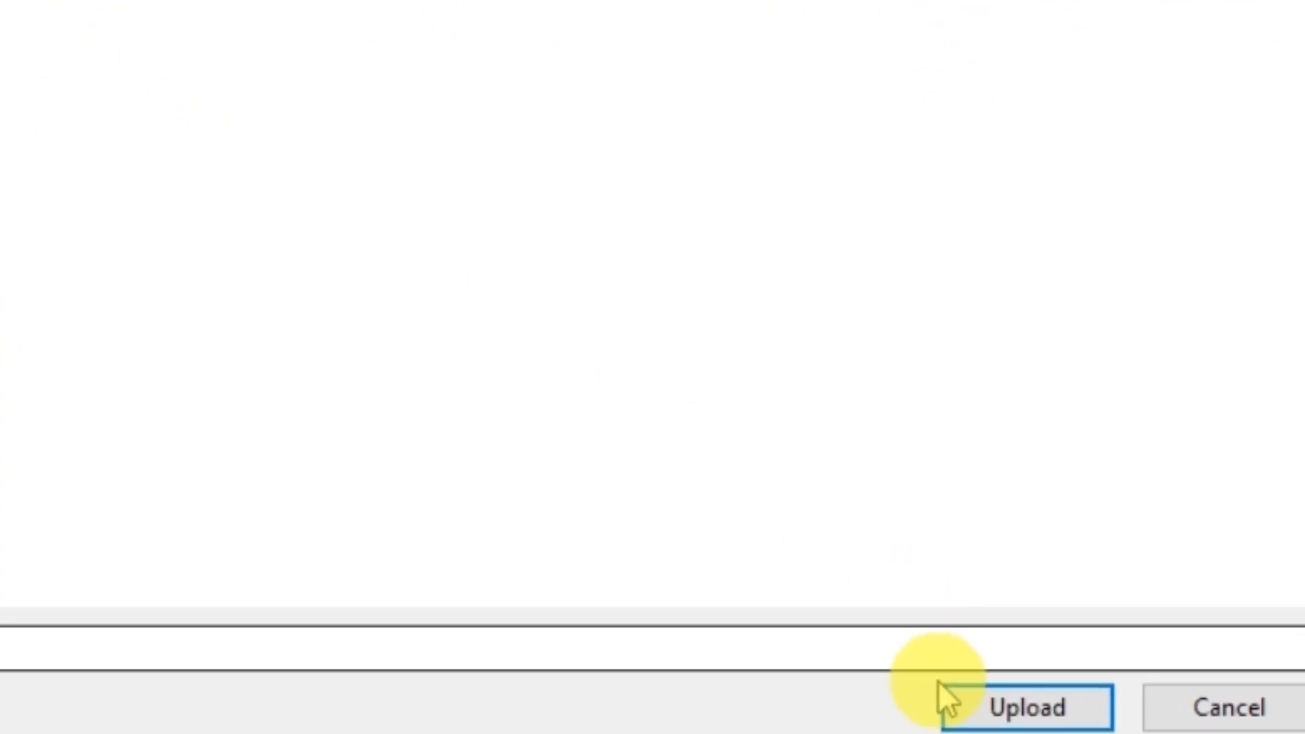
left_click(993, 714)
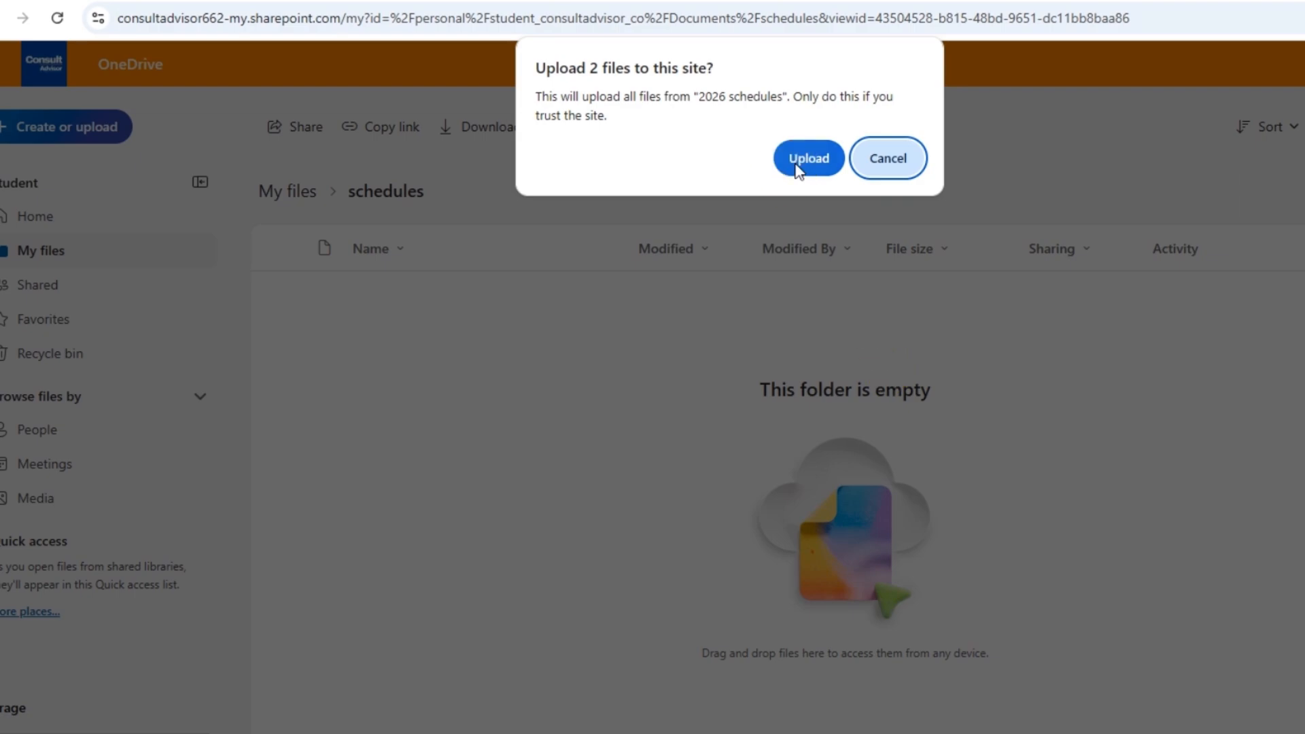
left_click(798, 168)
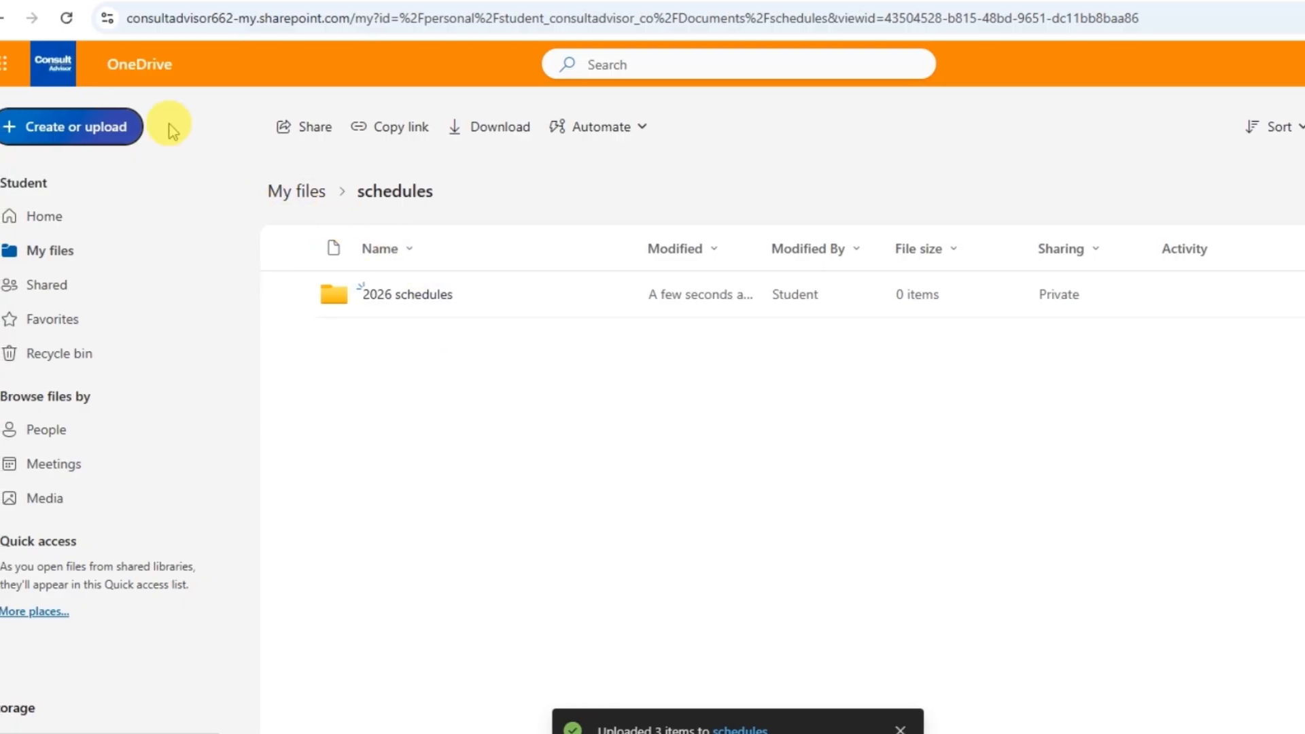
Create a Word document in schedules containing '2026 schedules', then close its Document.docx tab
left_click(114, 130)
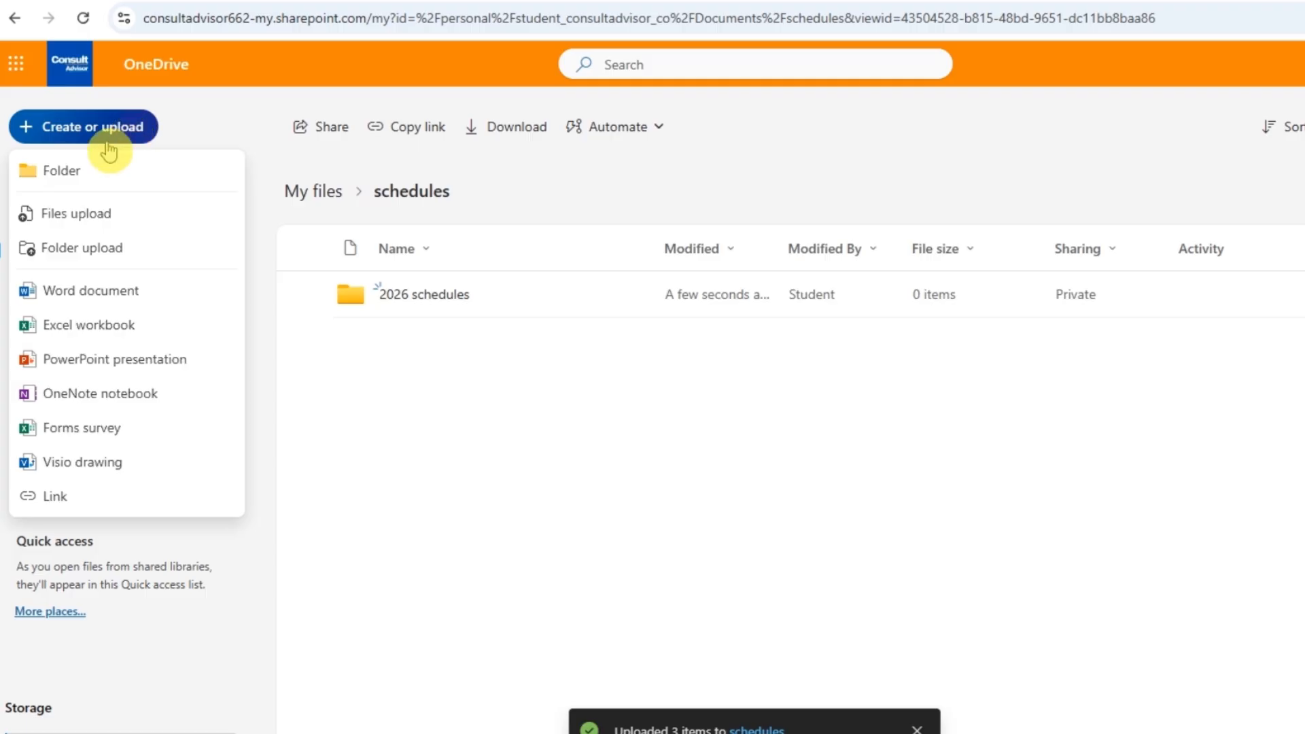
left_click(74, 291)
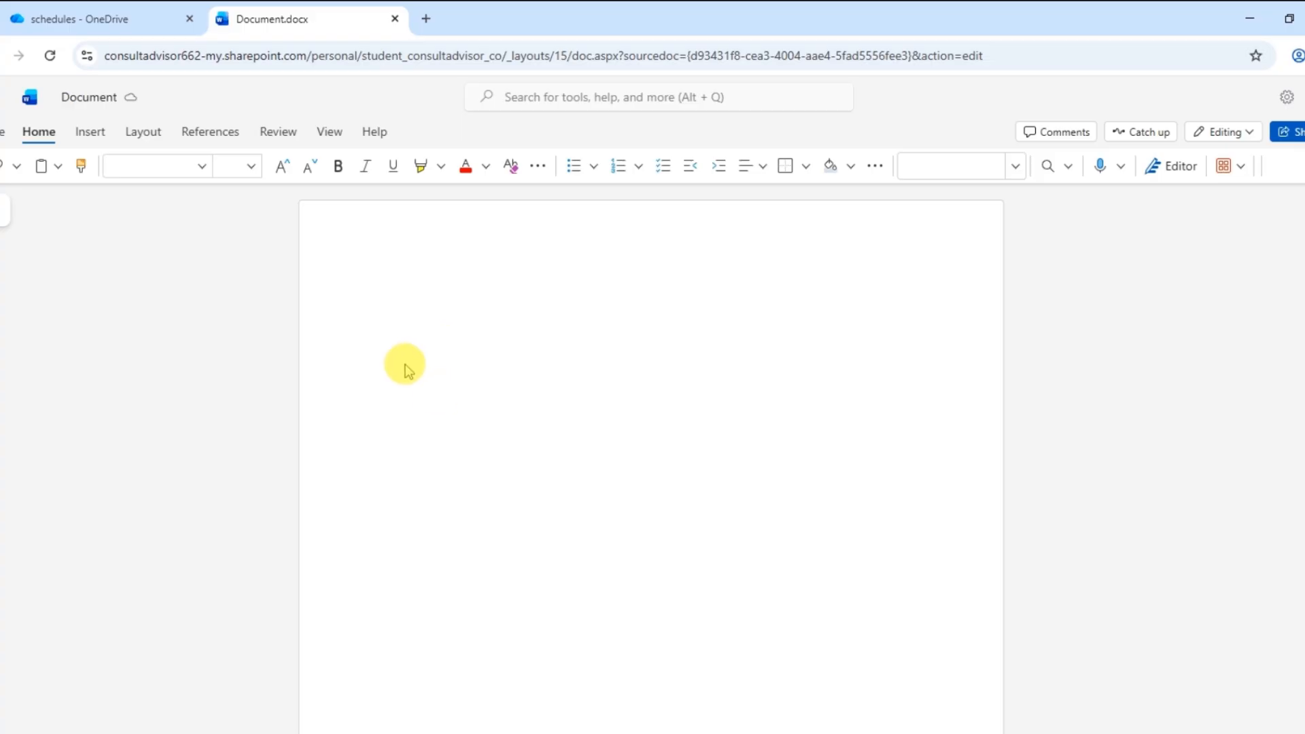
type("2")
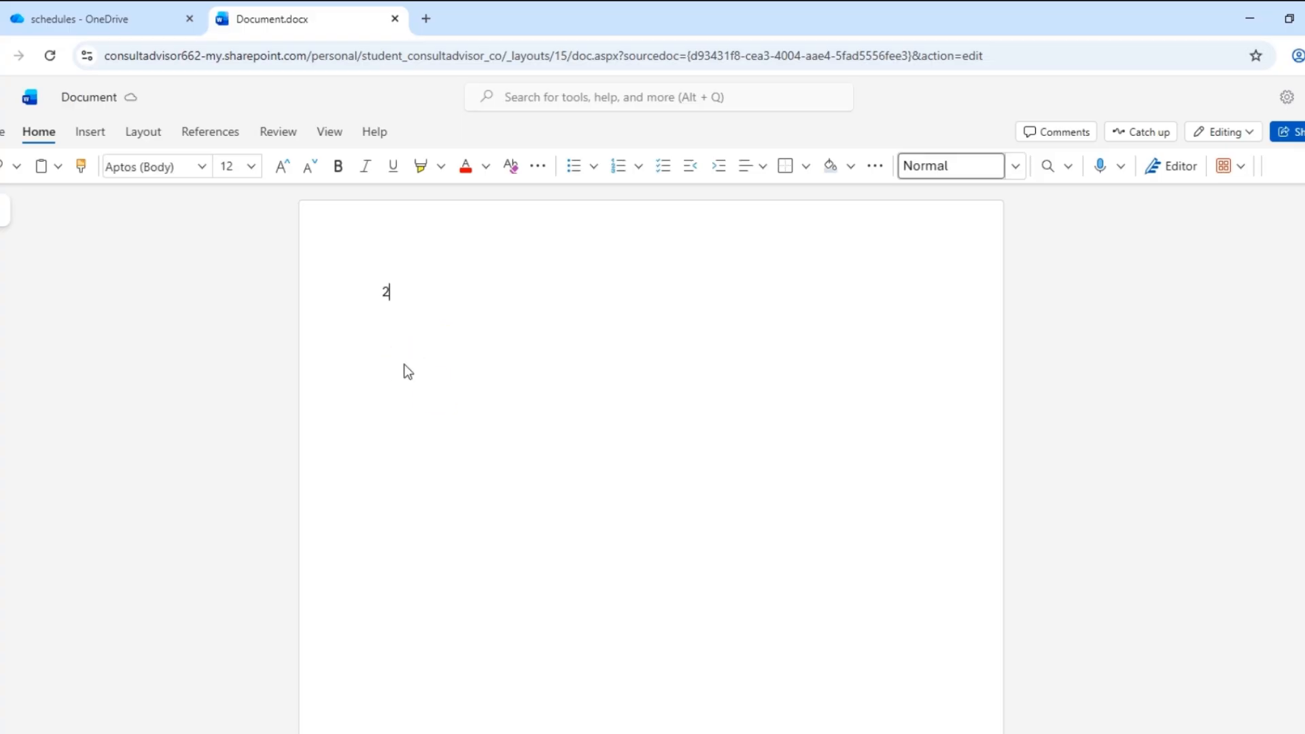
type("026 sched")
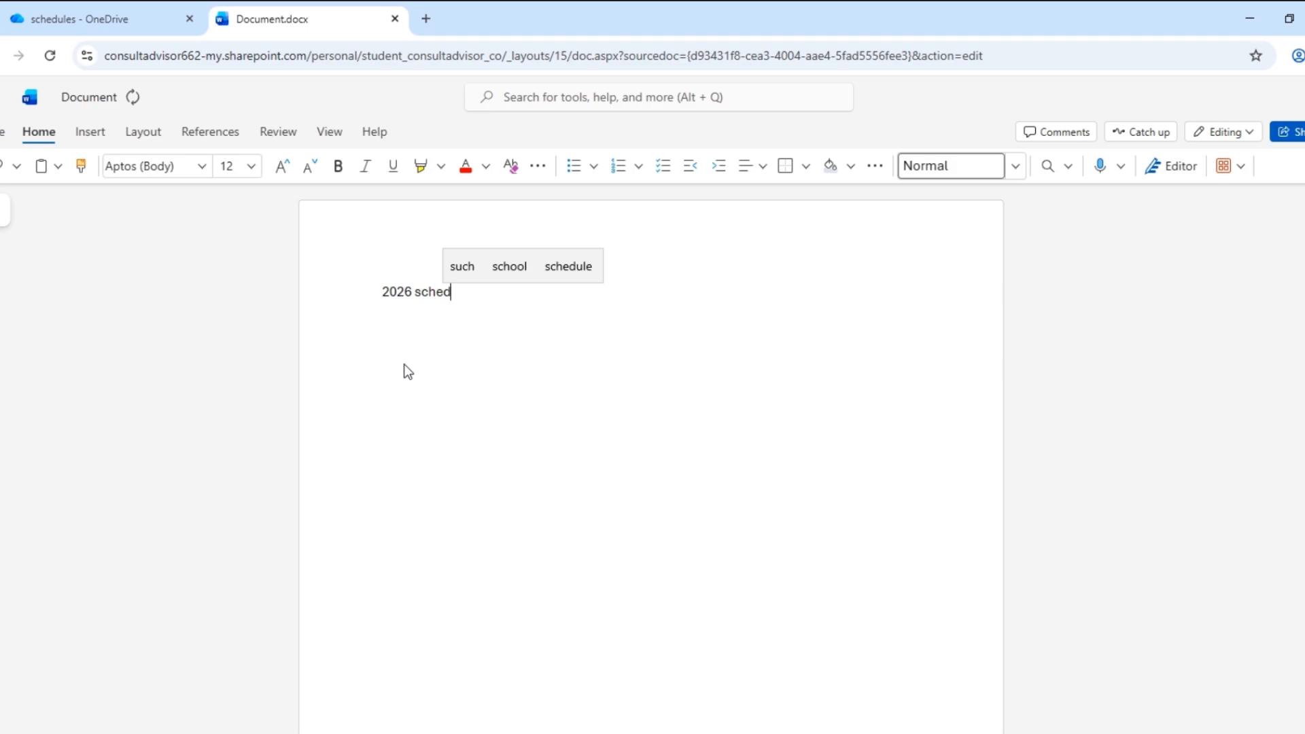
type("ules")
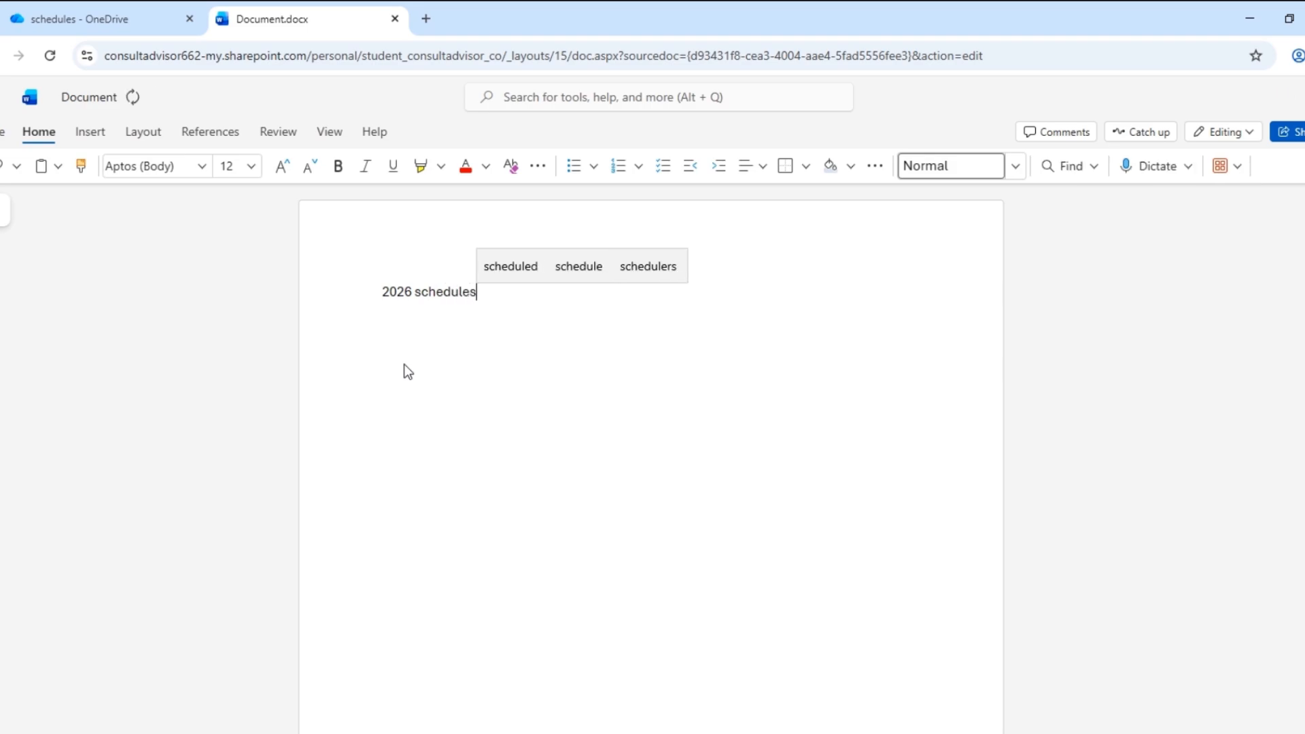
left_click(397, 376)
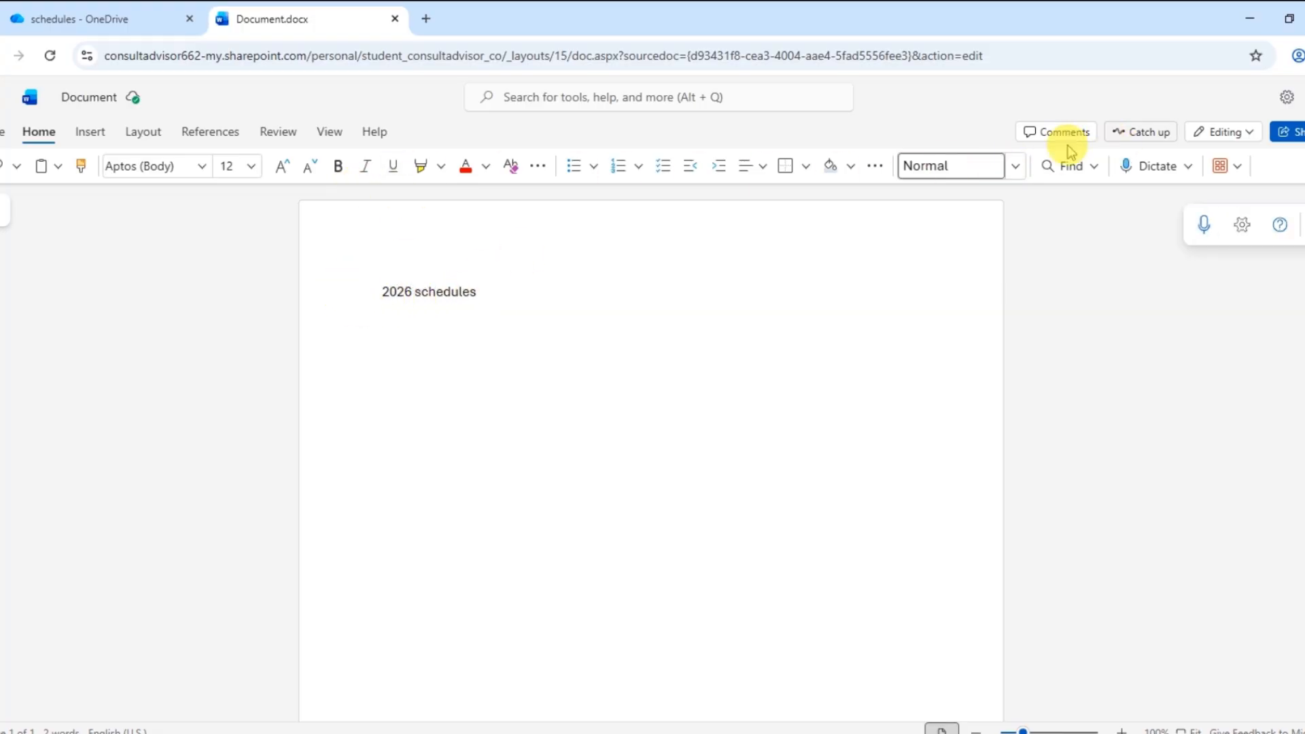
left_click(396, 21)
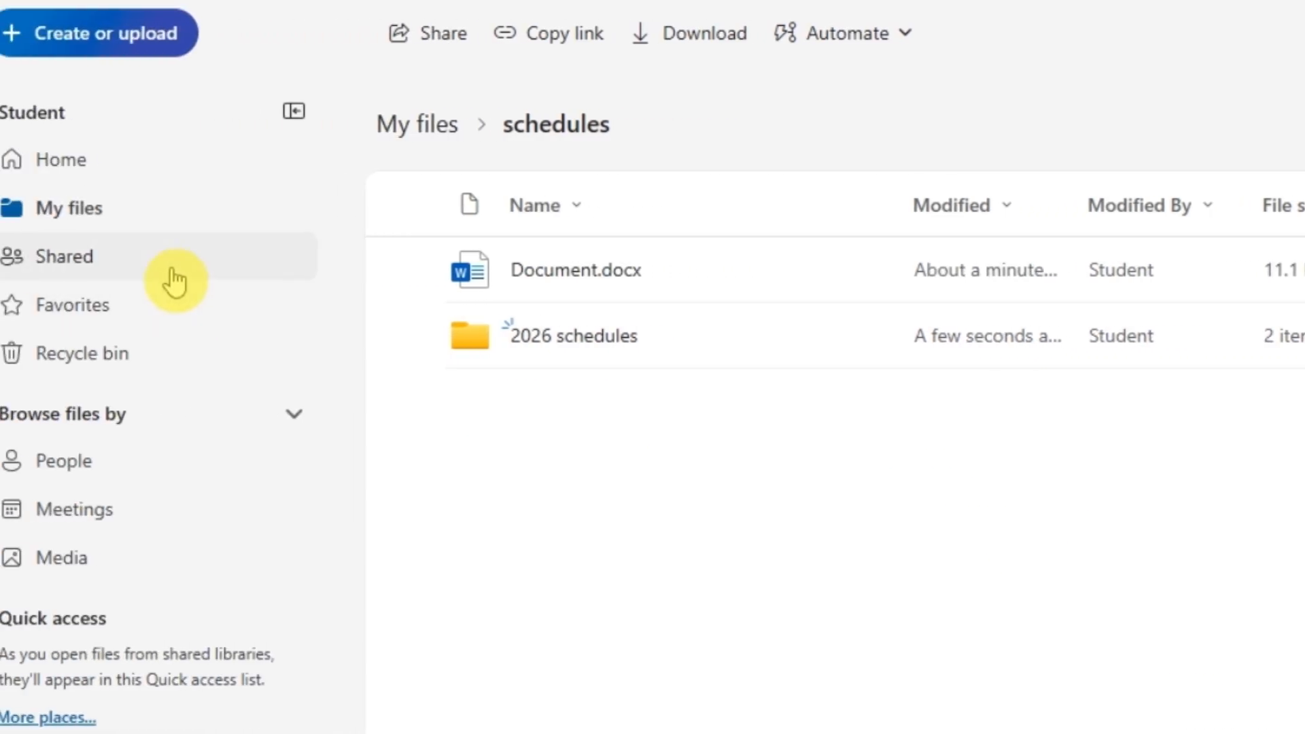
From Shared > With you, add Assignment 1.docx as a shortcut in My files, then deselect it
left_click(68, 272)
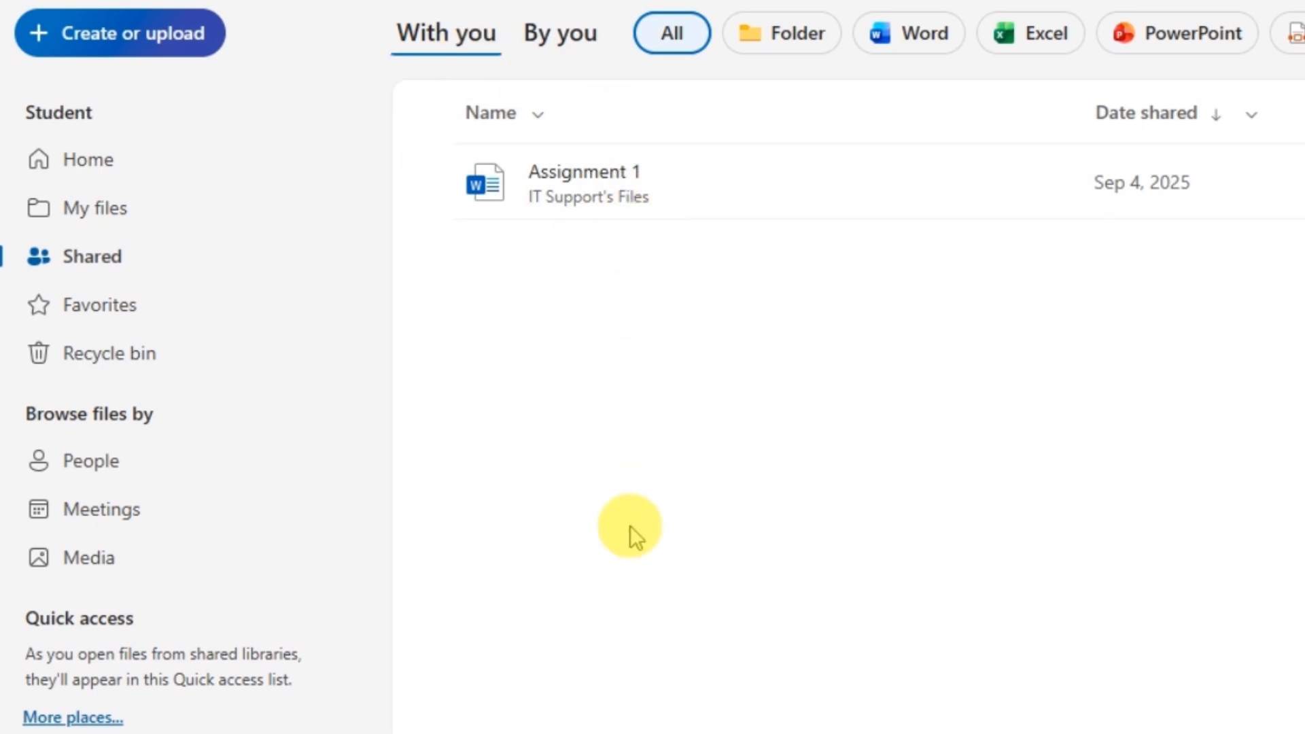
left_click(633, 514)
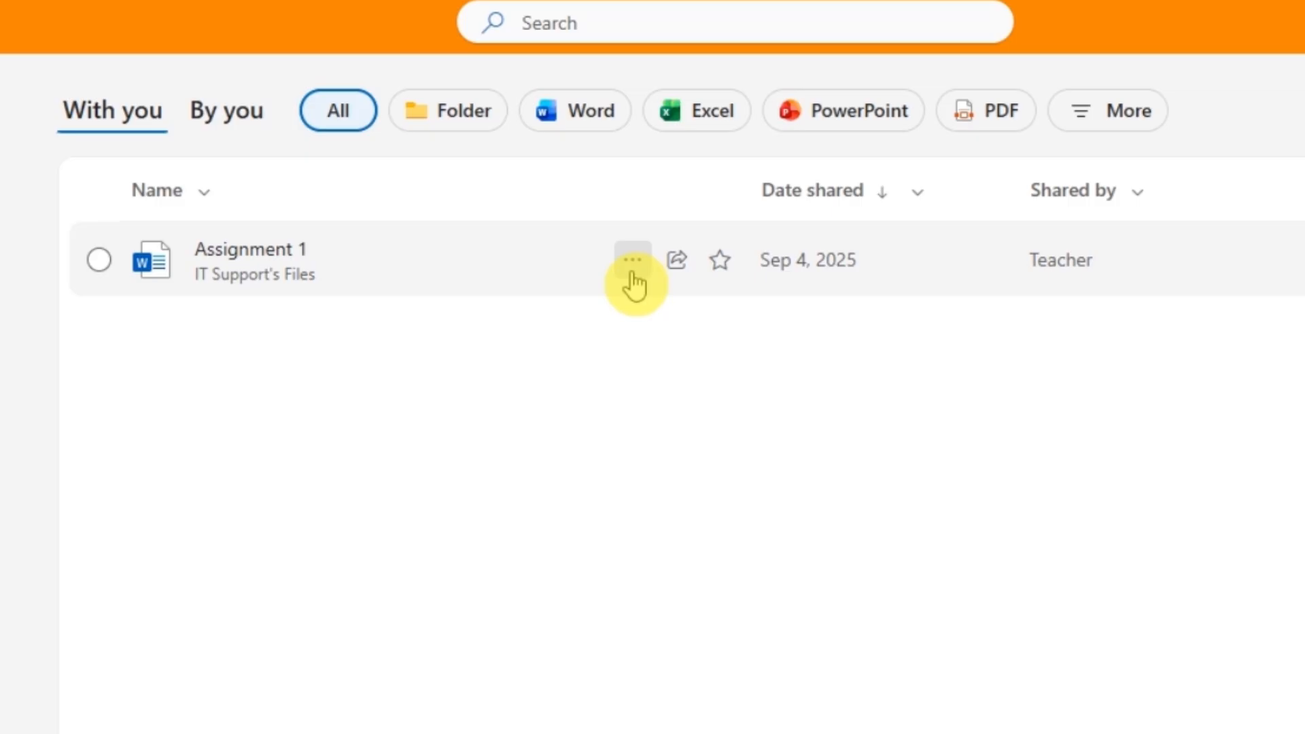
left_click(633, 262)
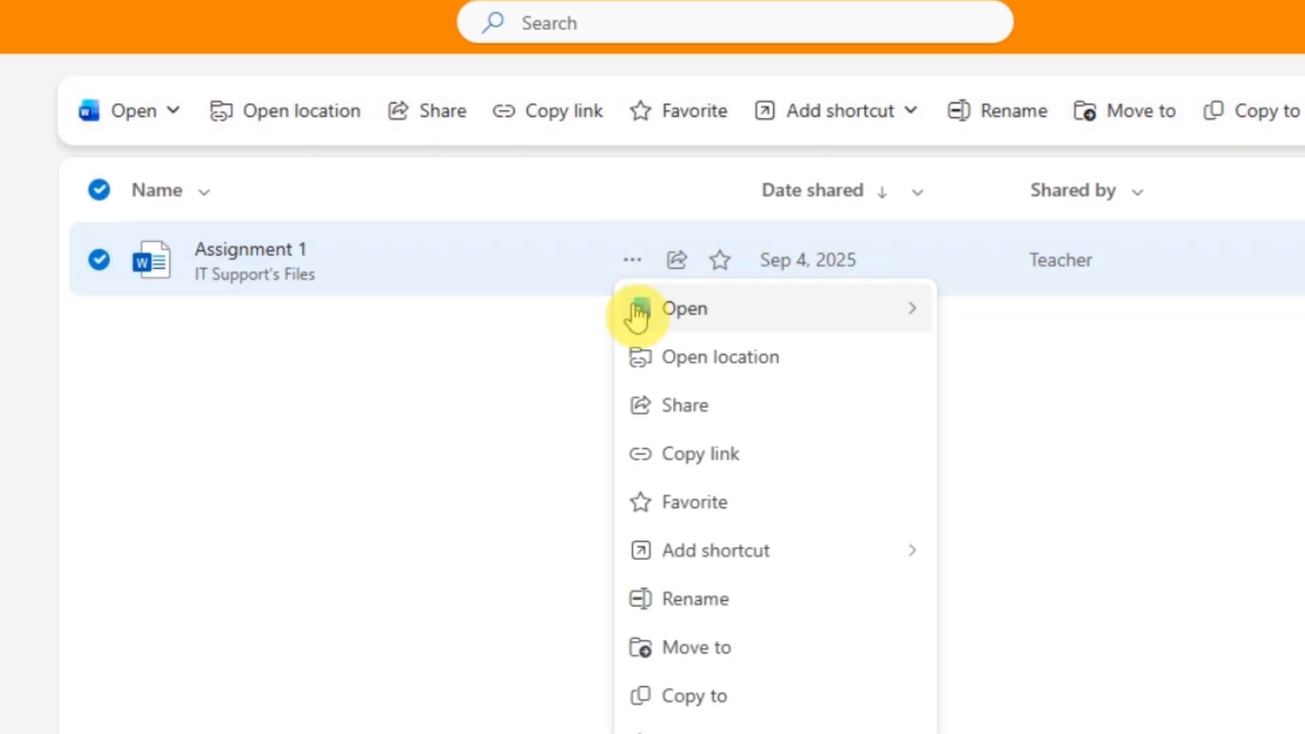
mouse_move(692, 557)
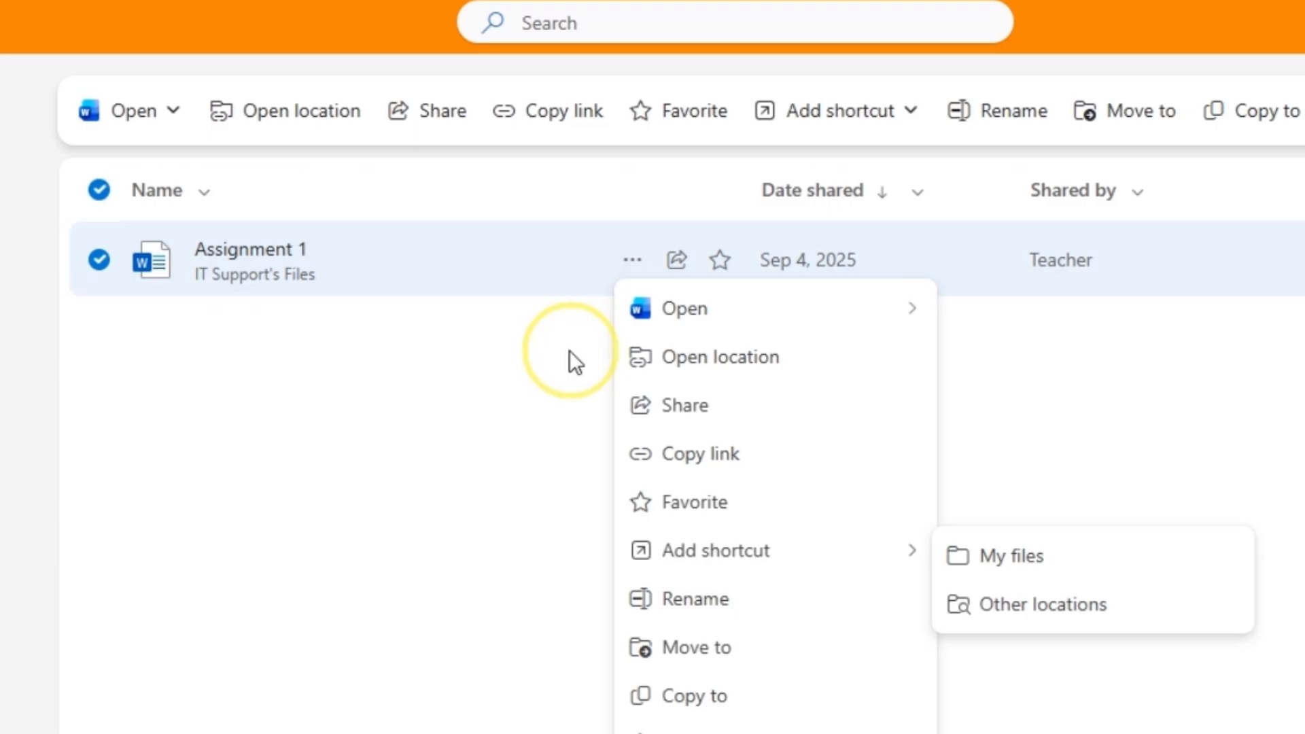
left_click(569, 350)
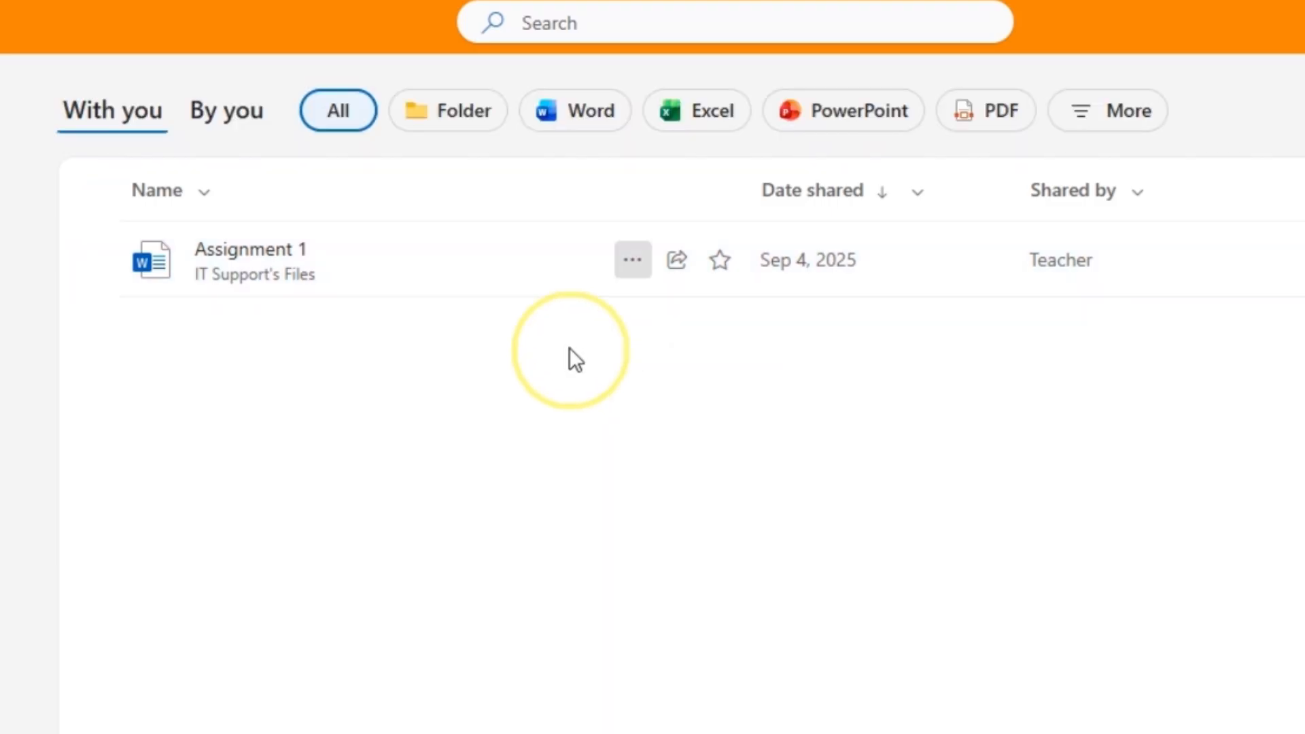
left_click(632, 265)
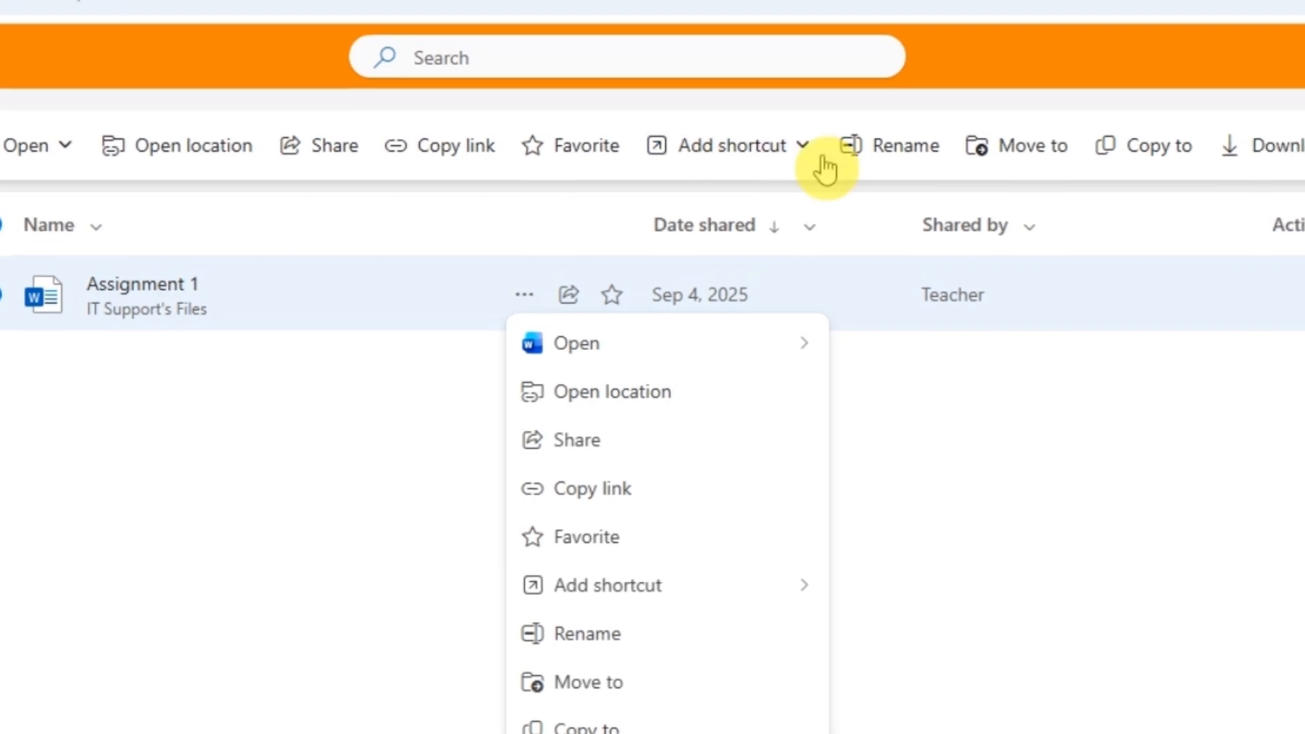
left_click(843, 129)
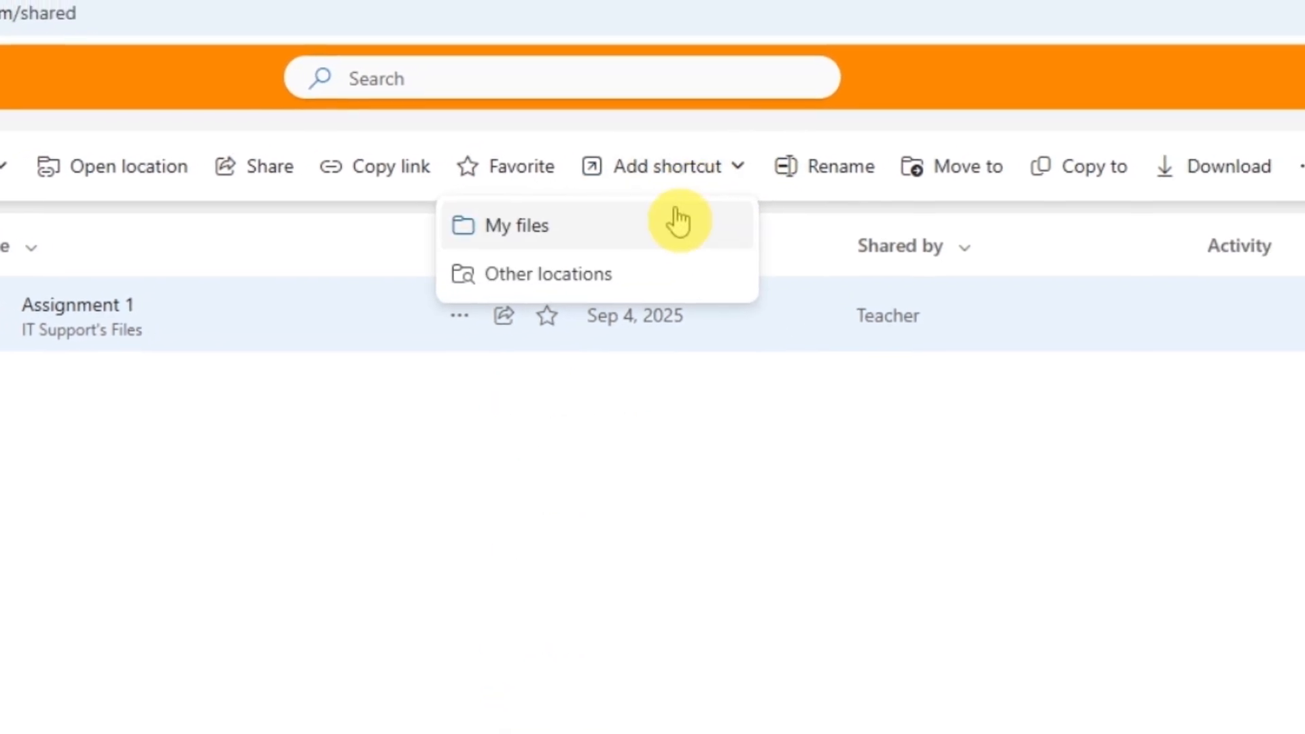
left_click(678, 222)
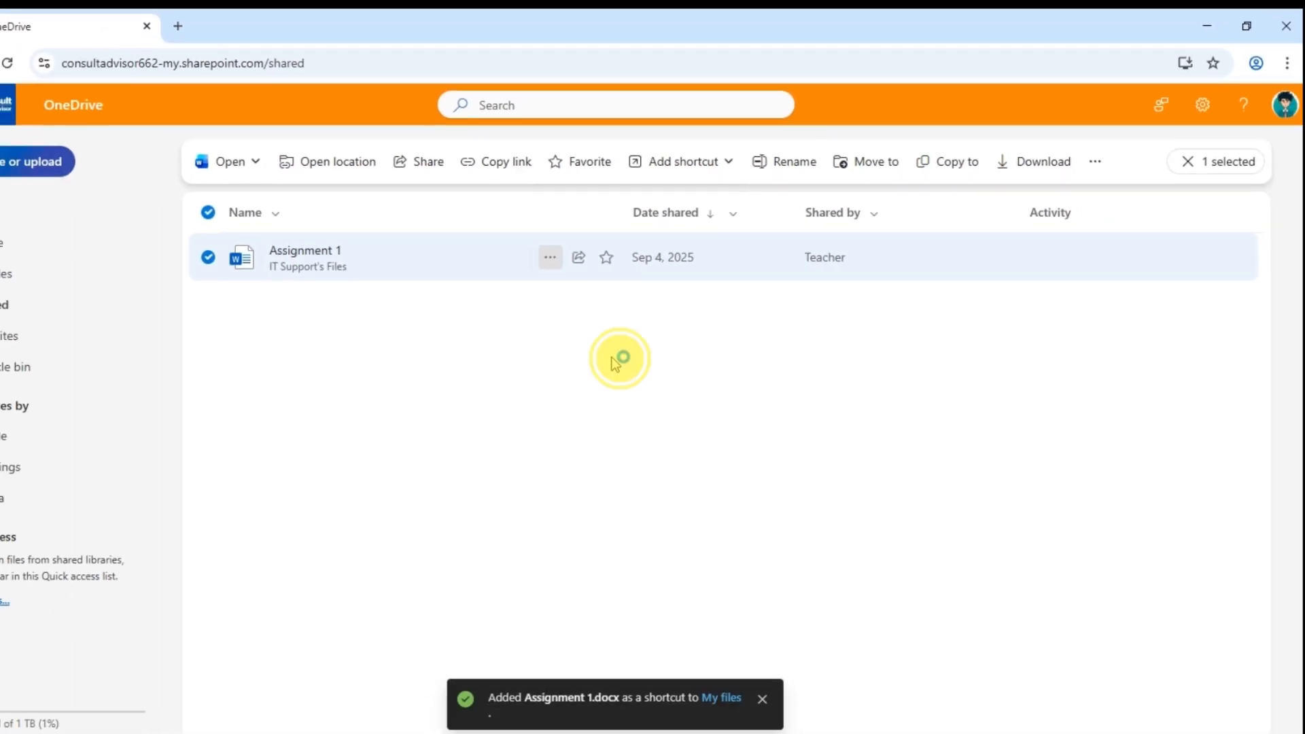
left_click(610, 357)
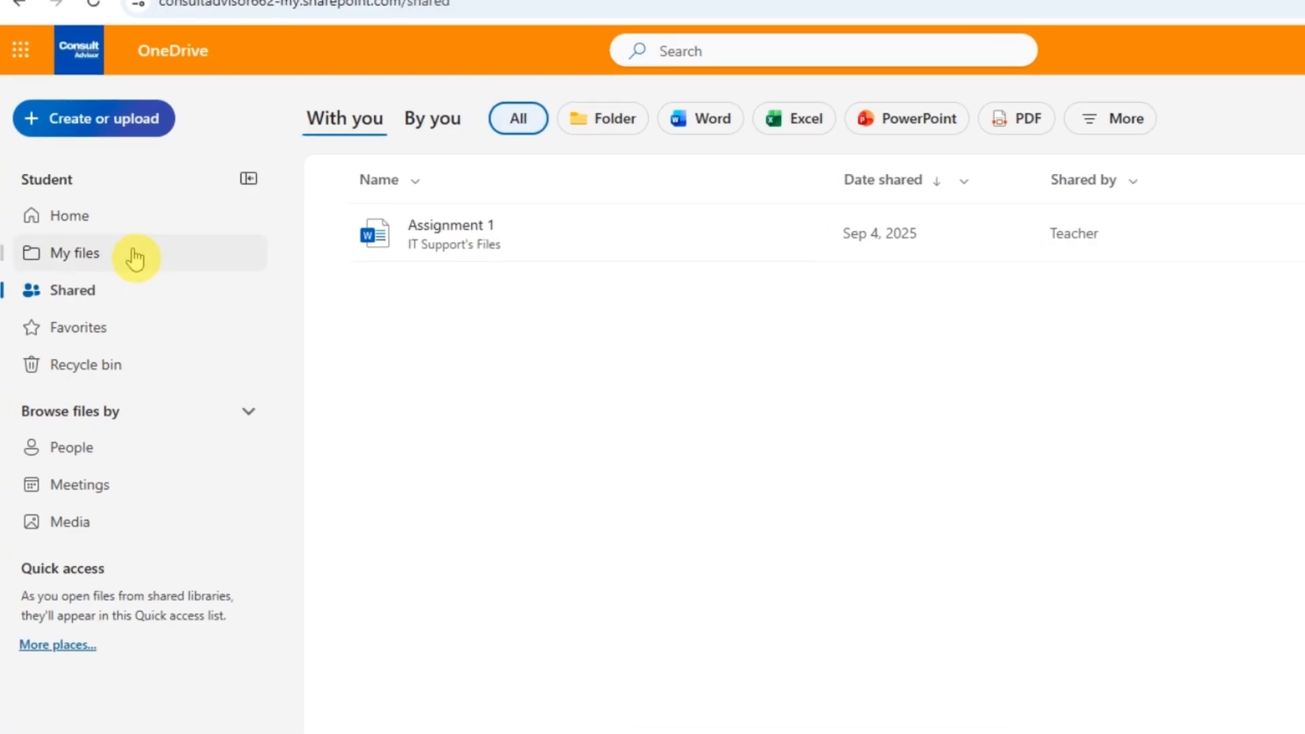
In My files, view the schedules folder's Details pane to confirm it isn't shared, then close it
left_click(135, 257)
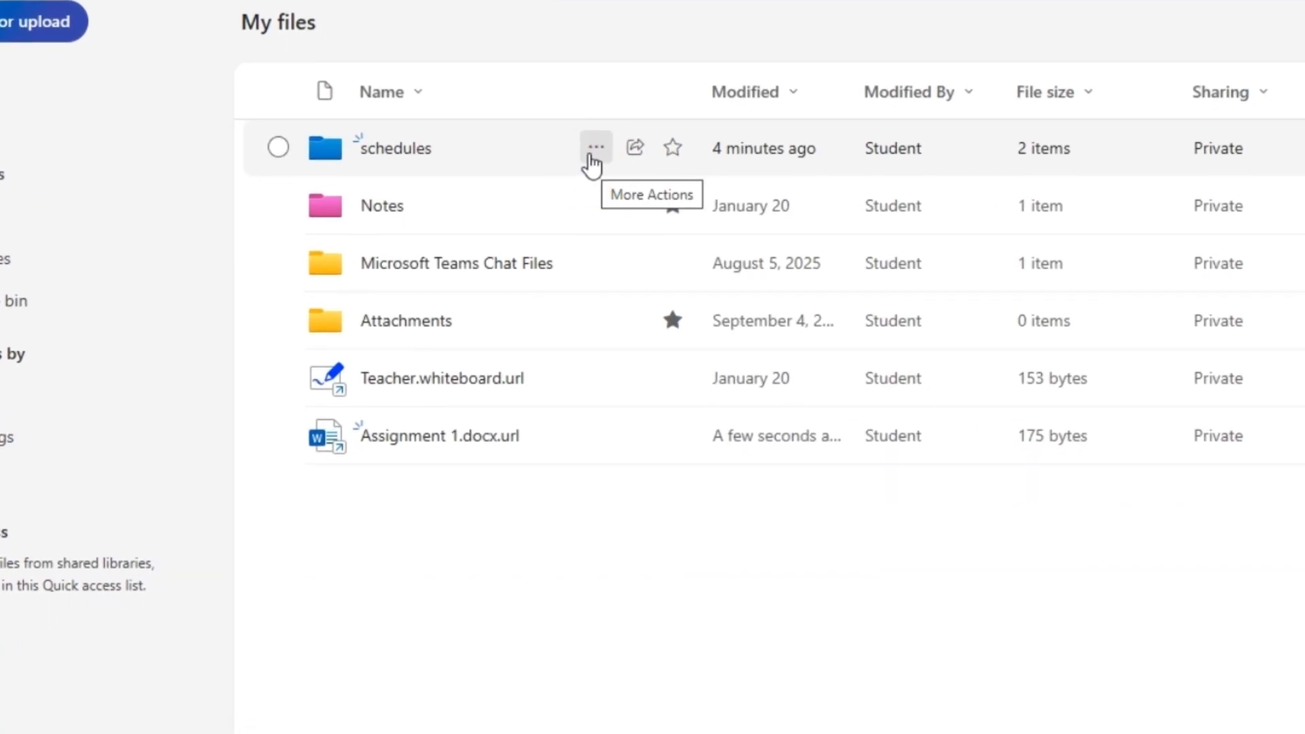
left_click(592, 156)
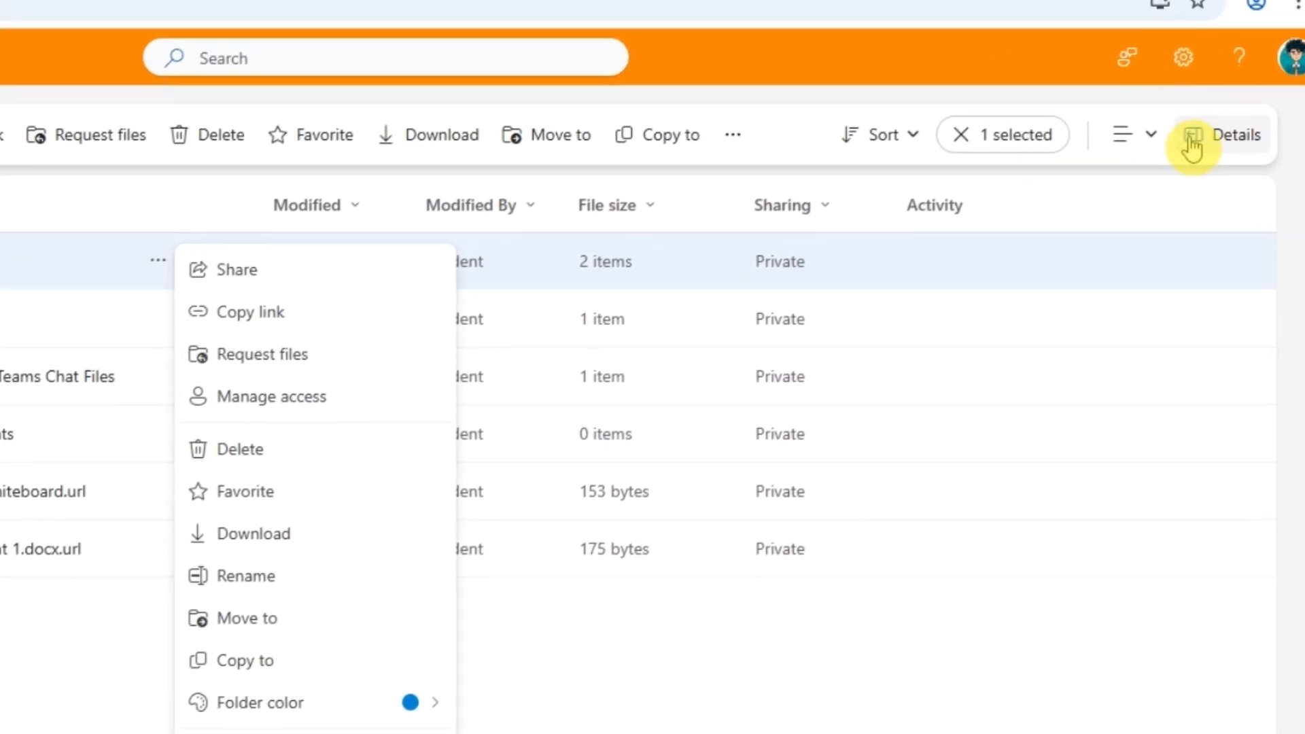
left_click(1192, 139)
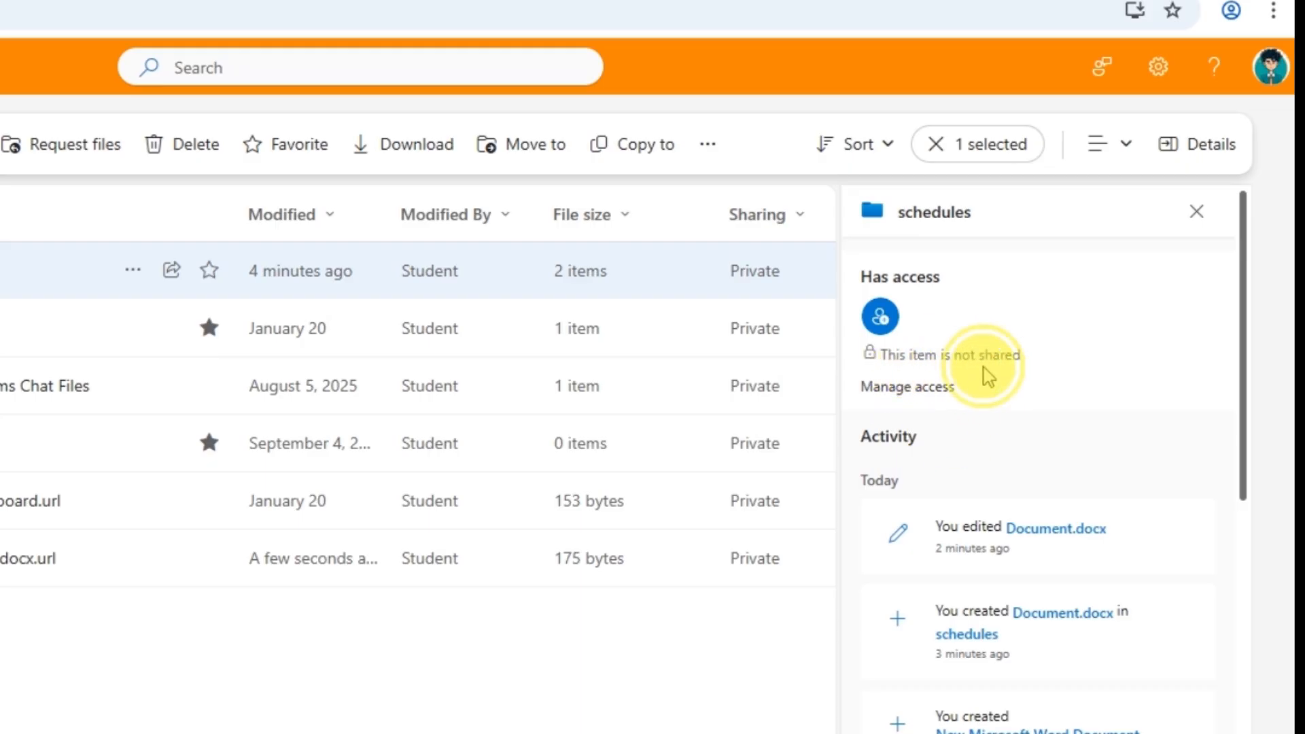
scroll(986, 388, "down", 2)
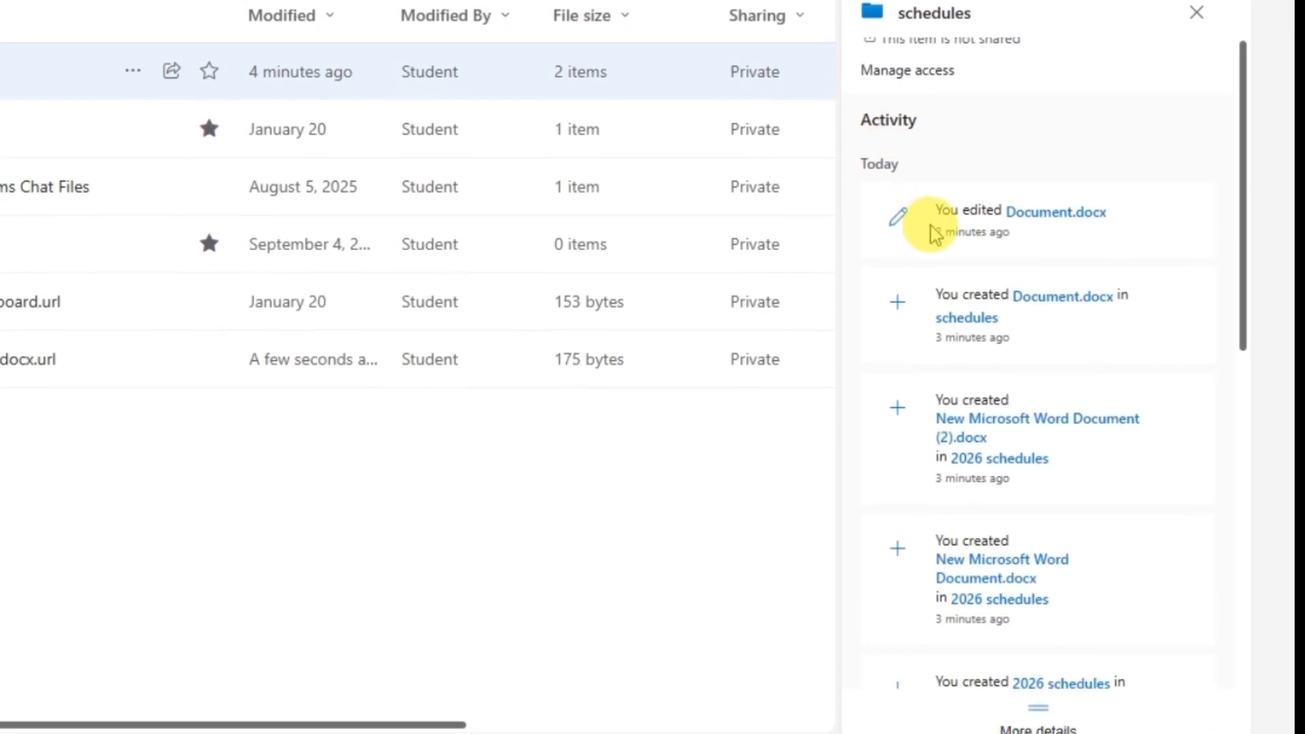
scroll(945, 442, "down", 7)
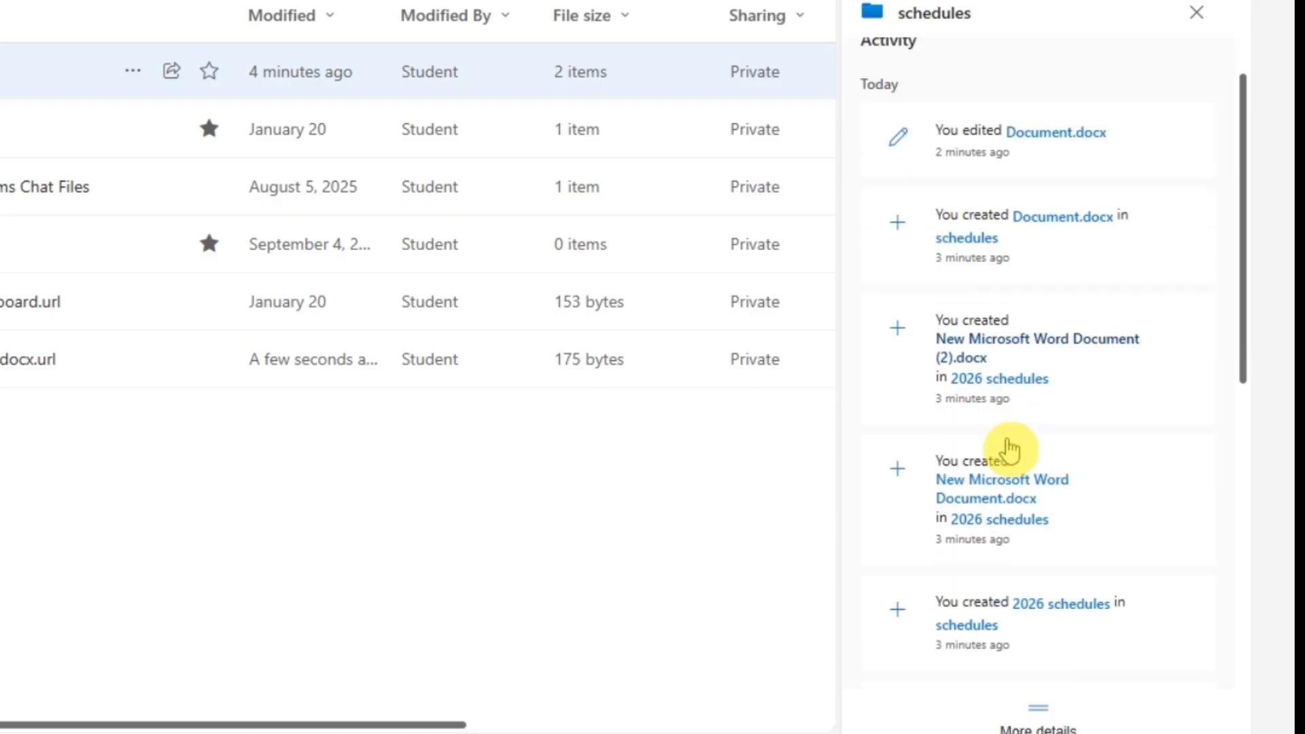
scroll(949, 518, "down", 2)
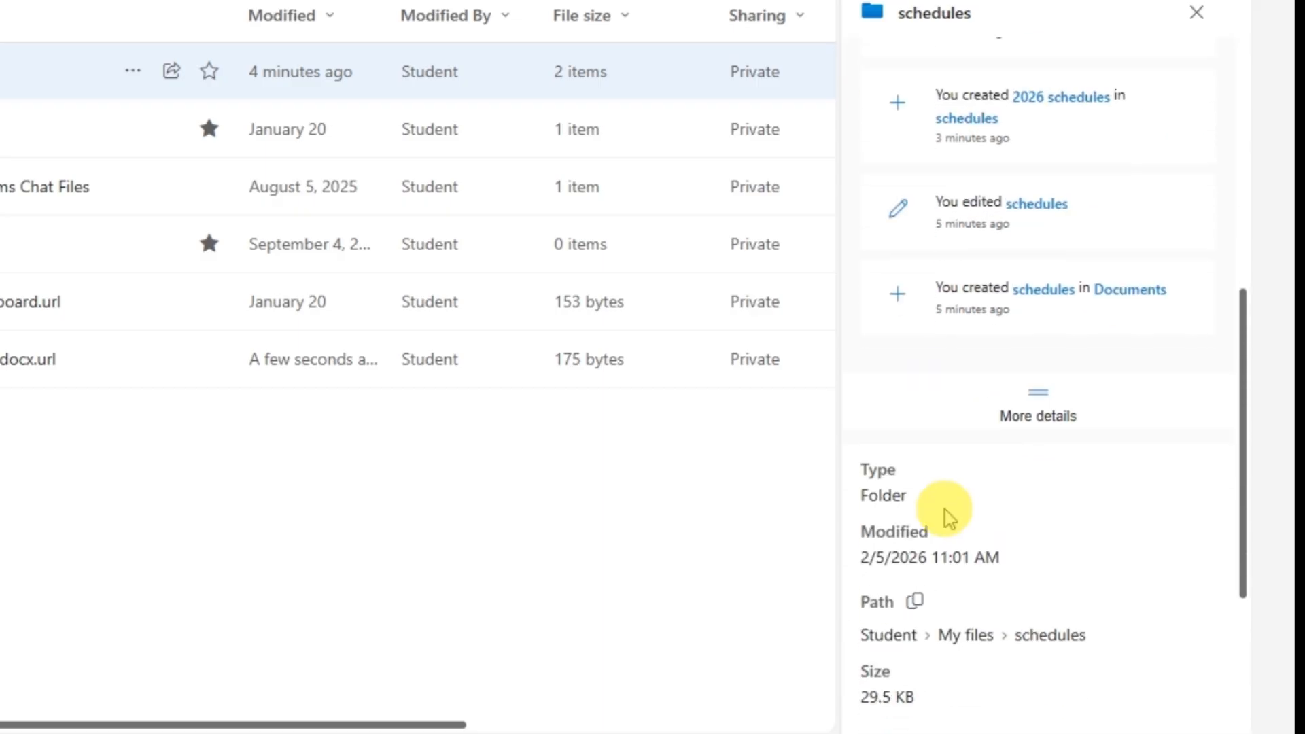
scroll(977, 565, "down", 5)
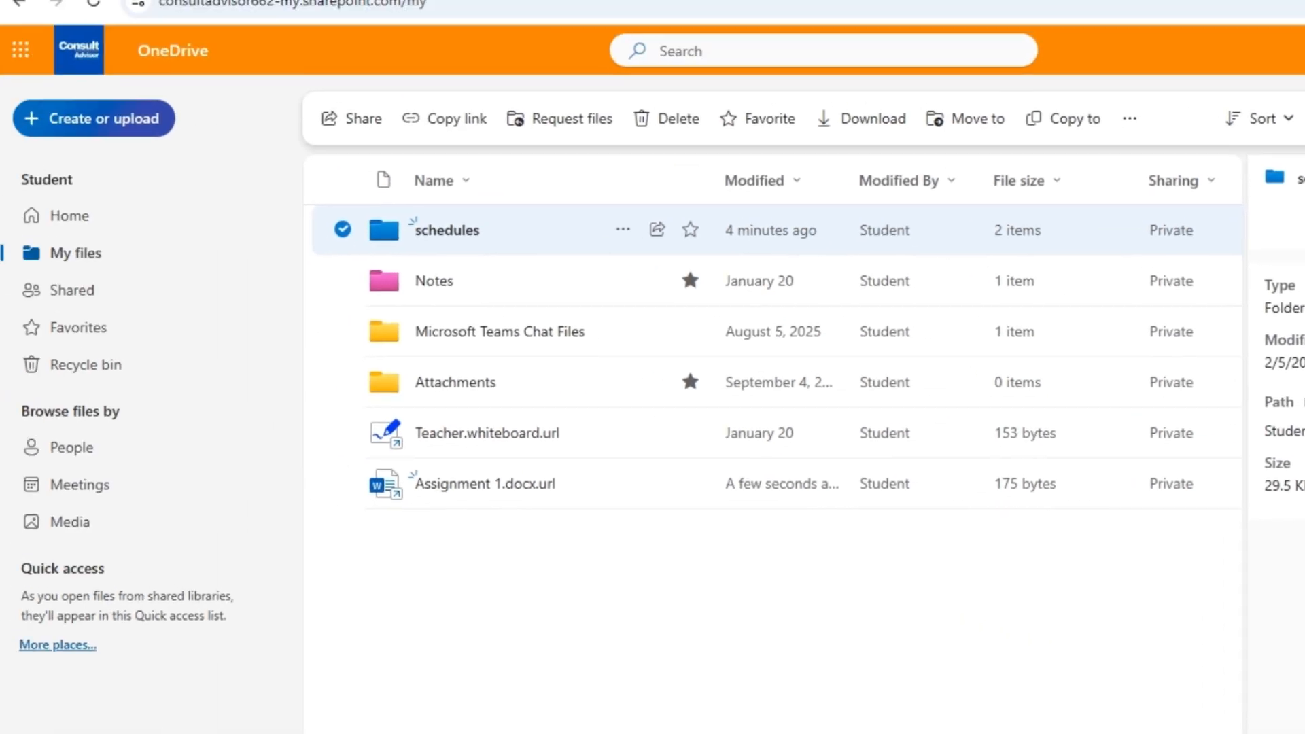
scroll(949, 370, "up", 15)
key("Escape")
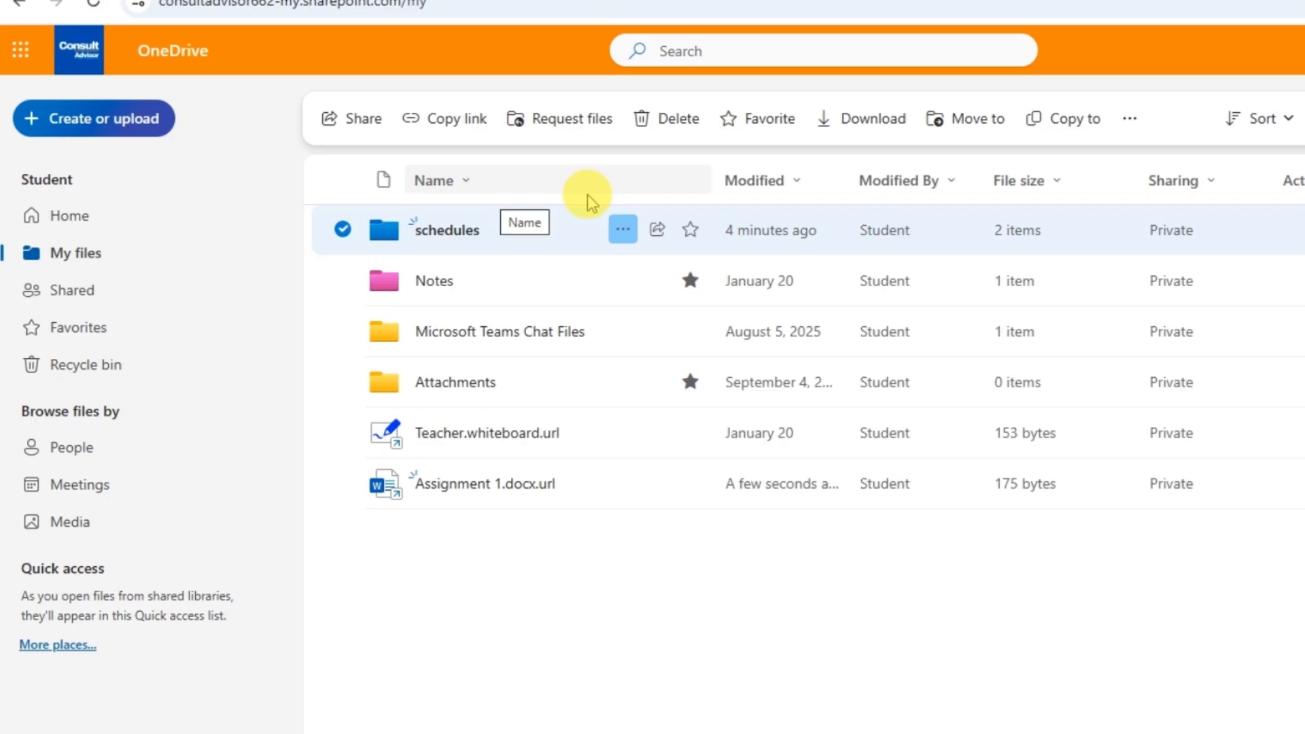
Start sharing the schedules folder and add IT Support as the recipient
left_click(684, 583)
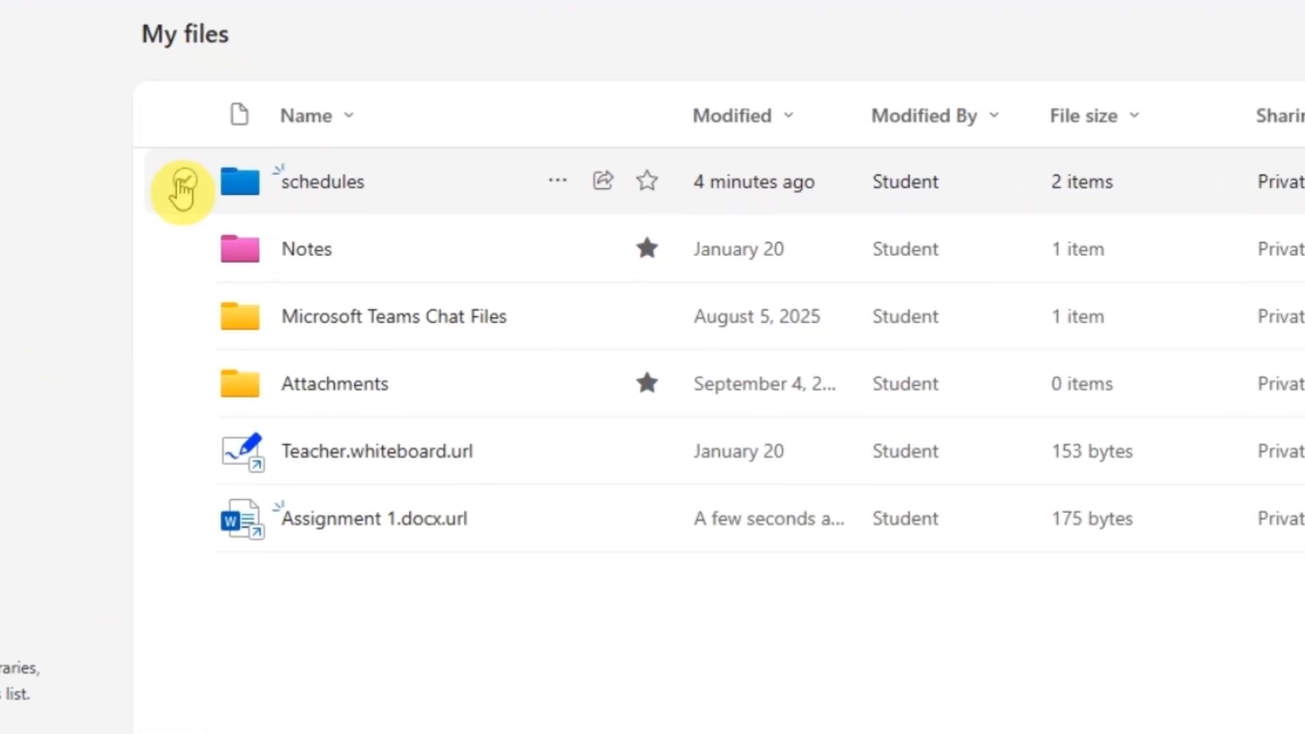
left_click(182, 182)
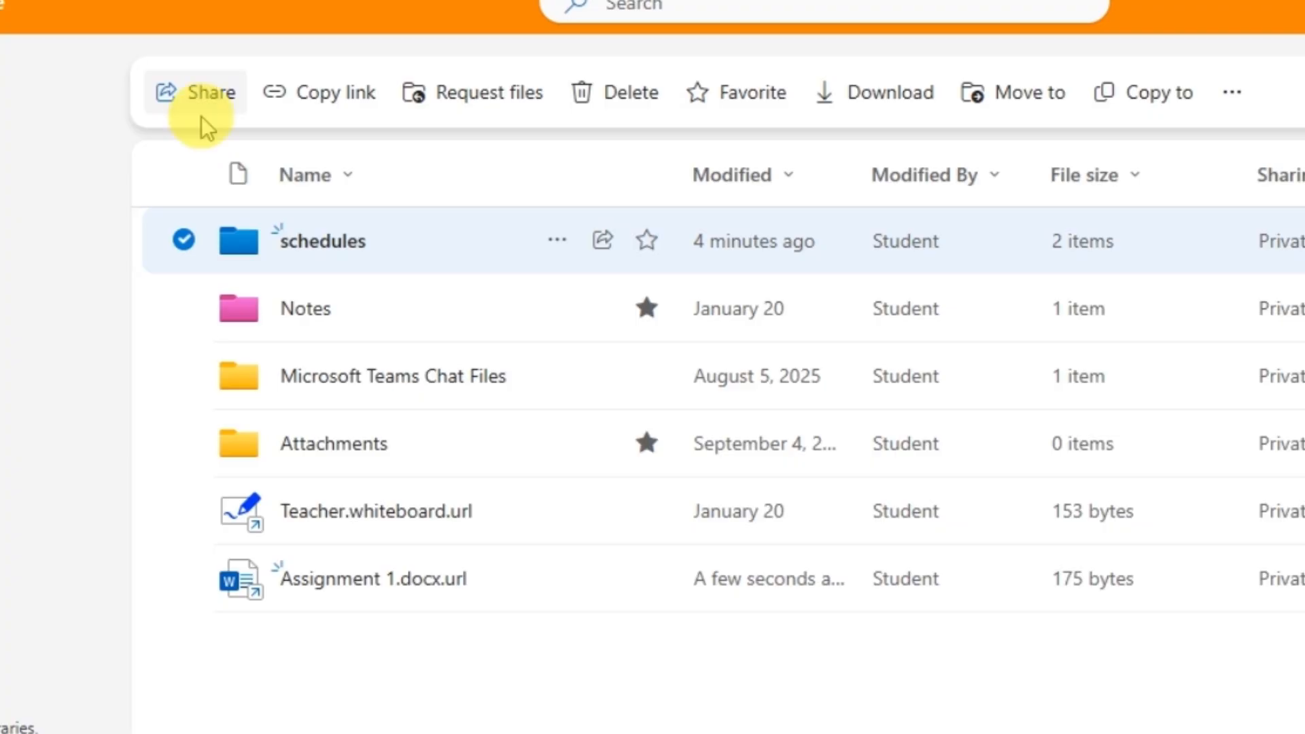
left_click(552, 246)
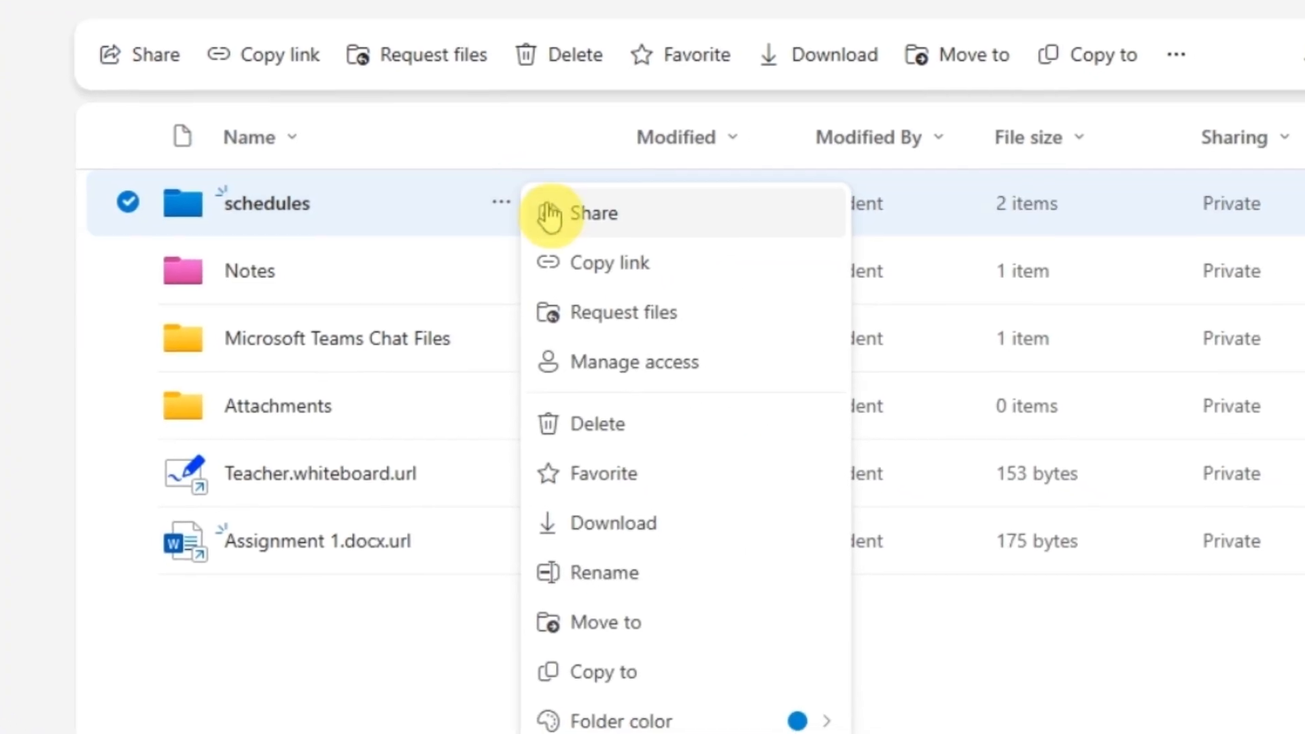
left_click(603, 242)
left_click(479, 160)
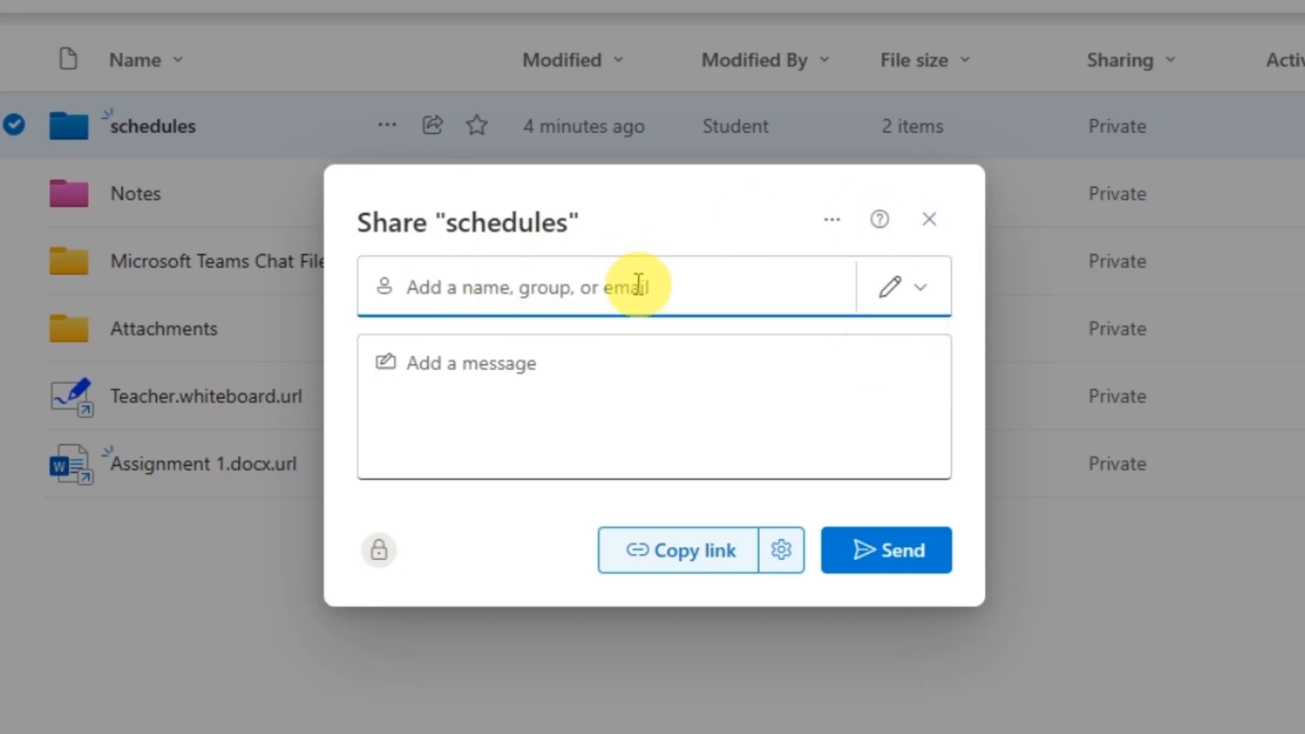
left_click(615, 286)
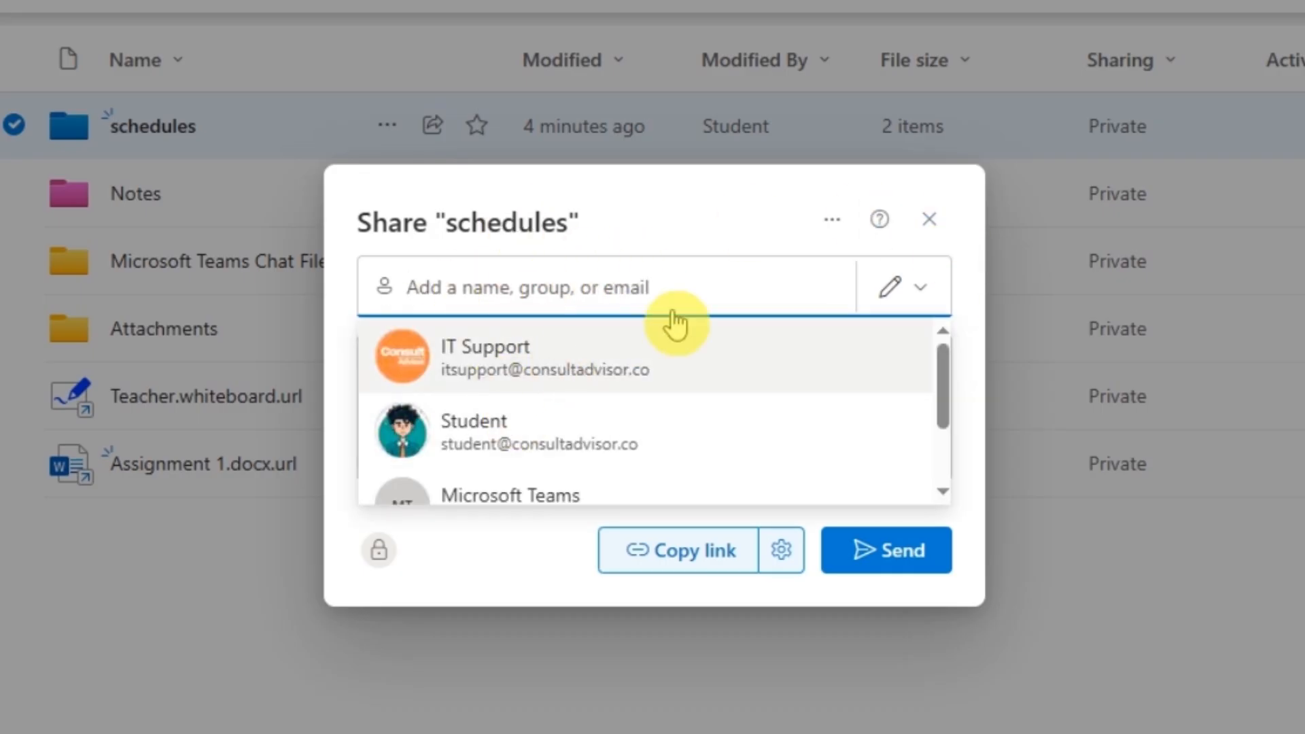
type("it")
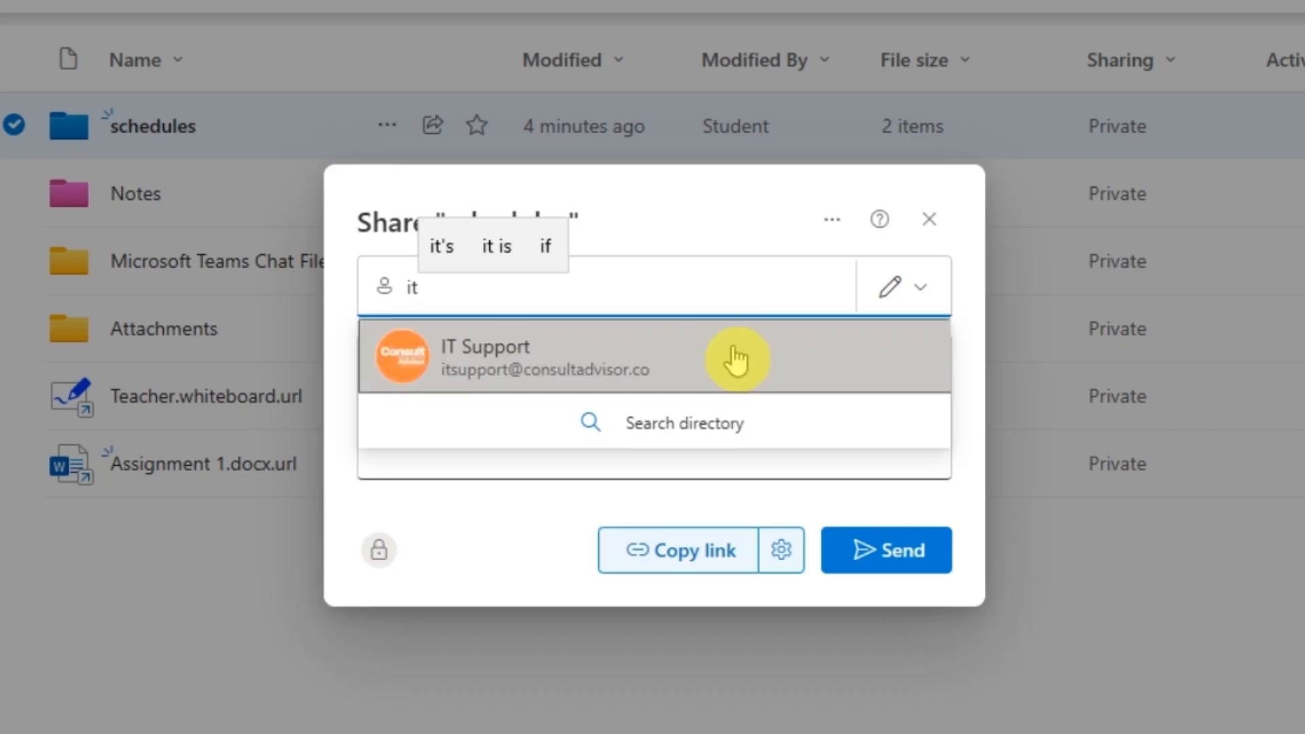
left_click(735, 357)
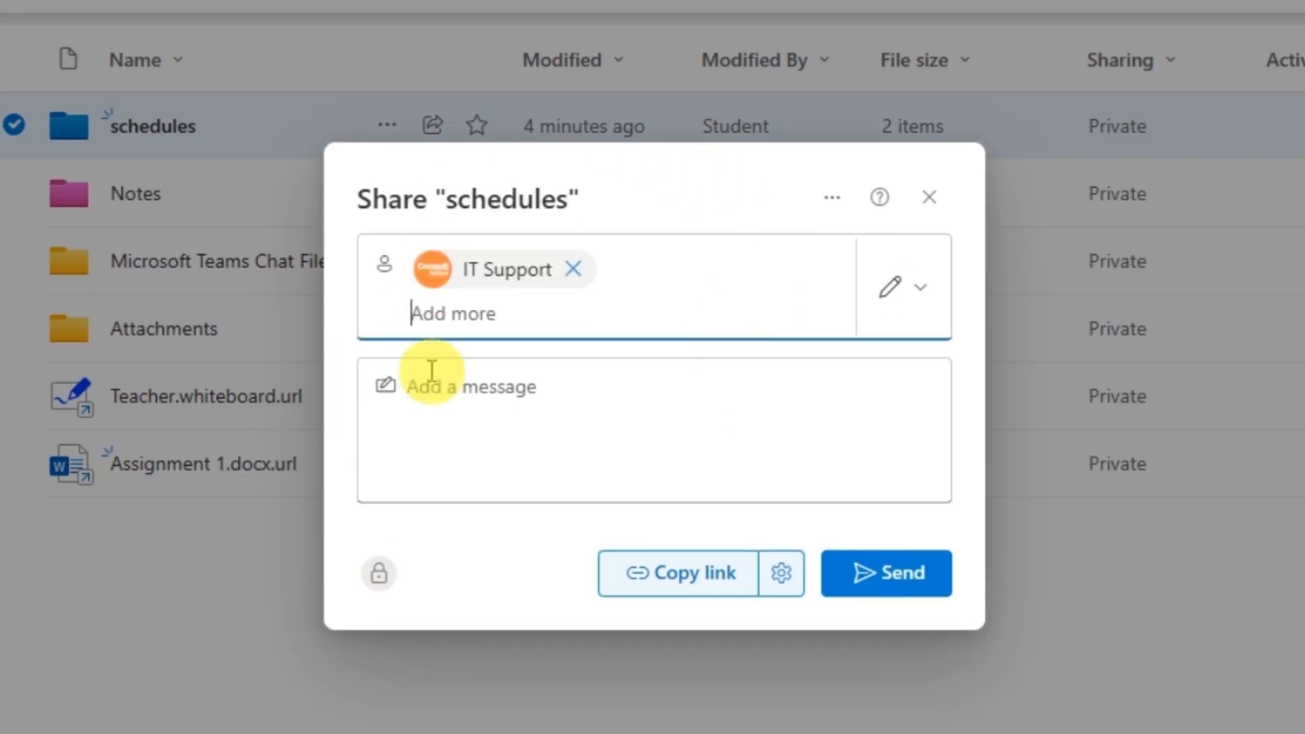
Set IT Support to Can view and add the message 'Here are our new year's schedules.'
left_click(899, 291)
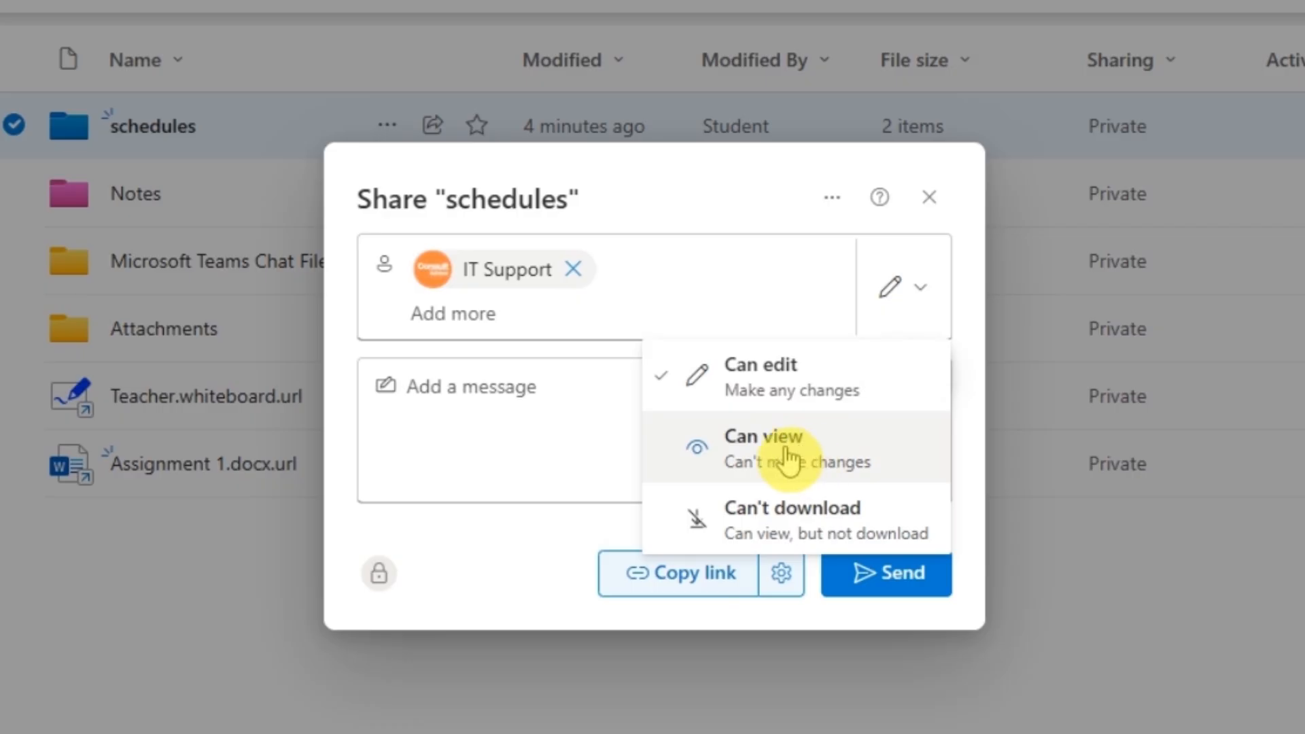
left_click(817, 442)
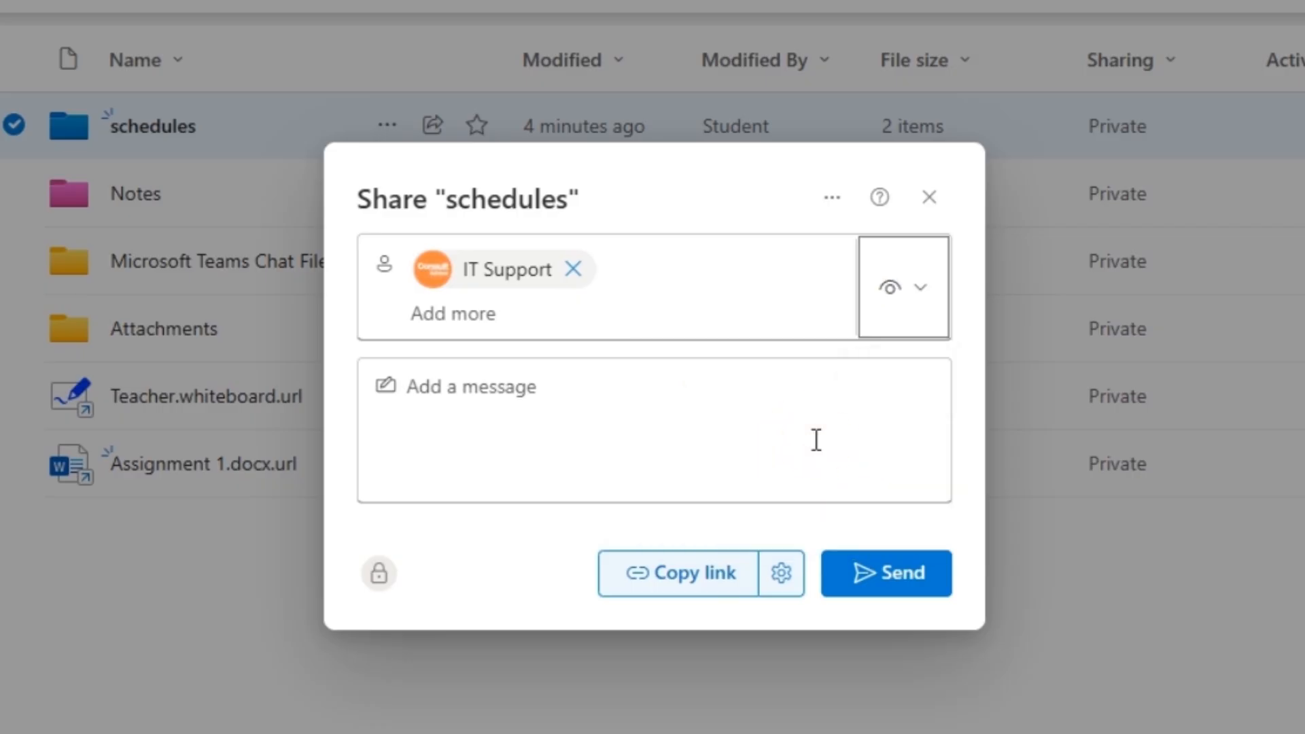
left_click(598, 393)
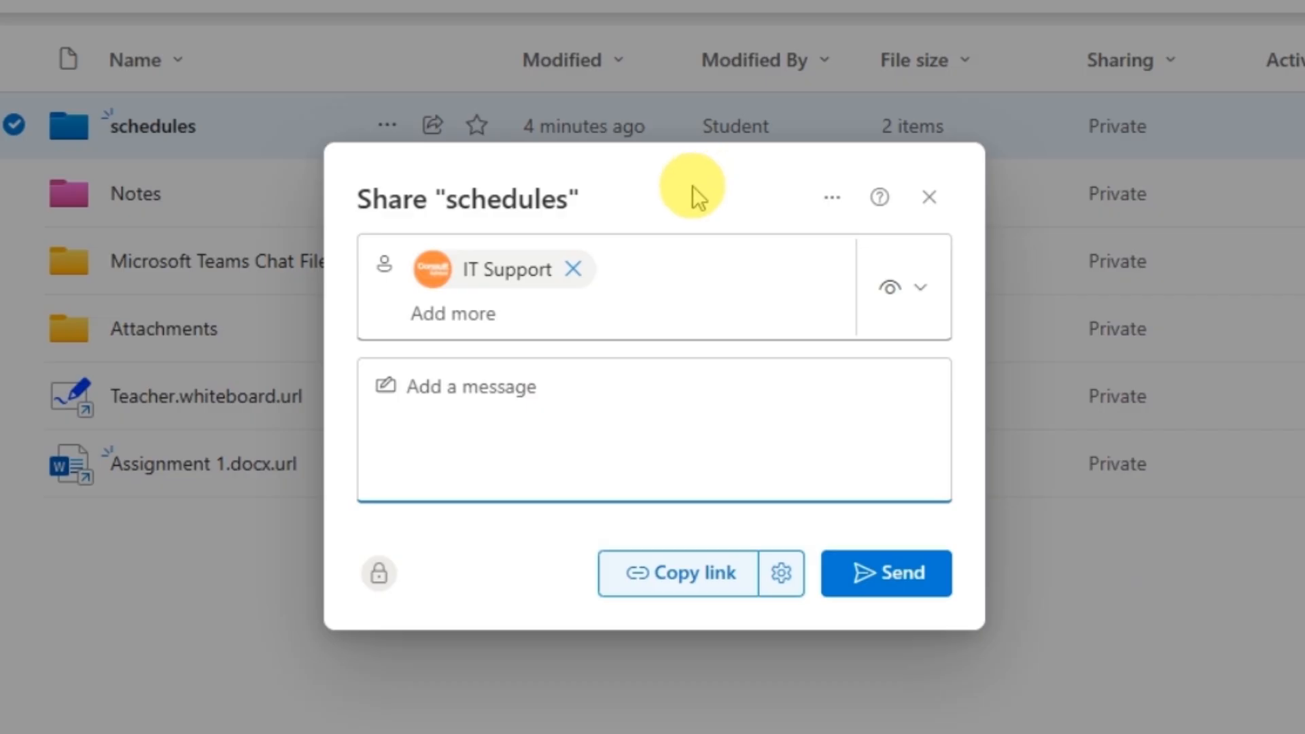
type("H")
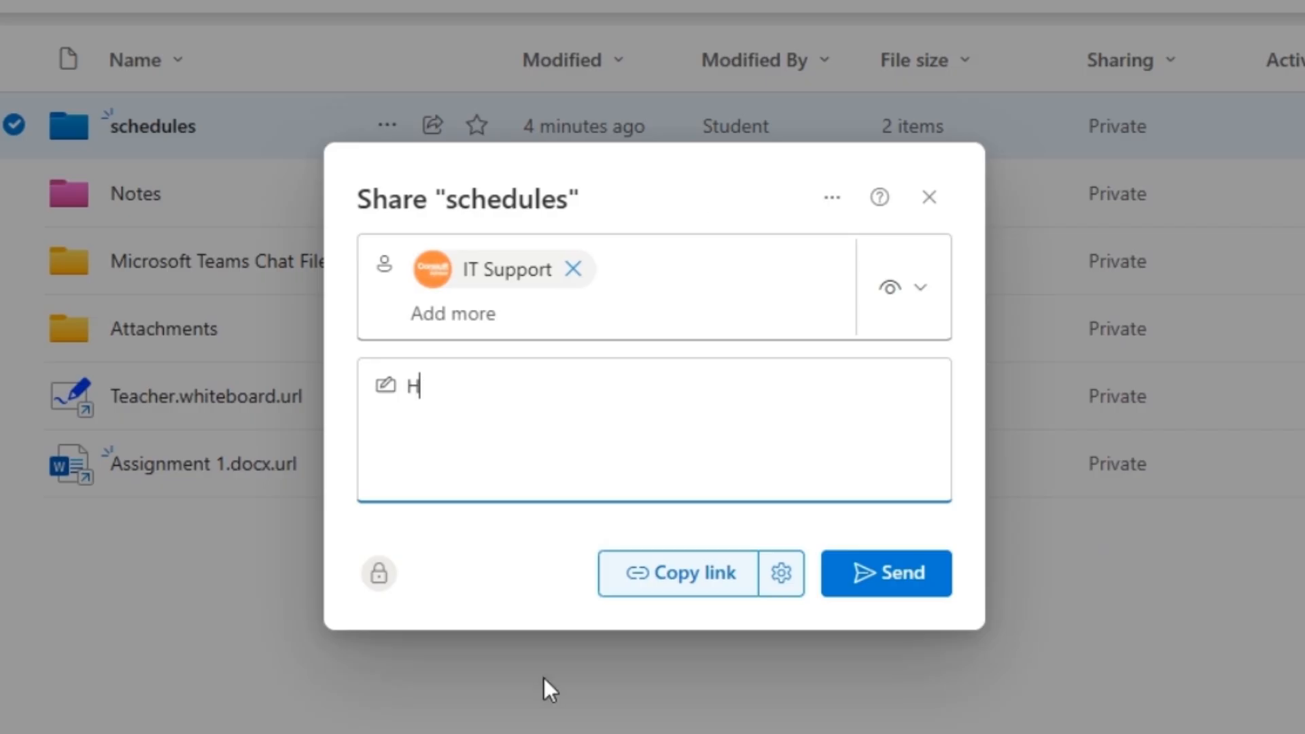
type("ere are our ")
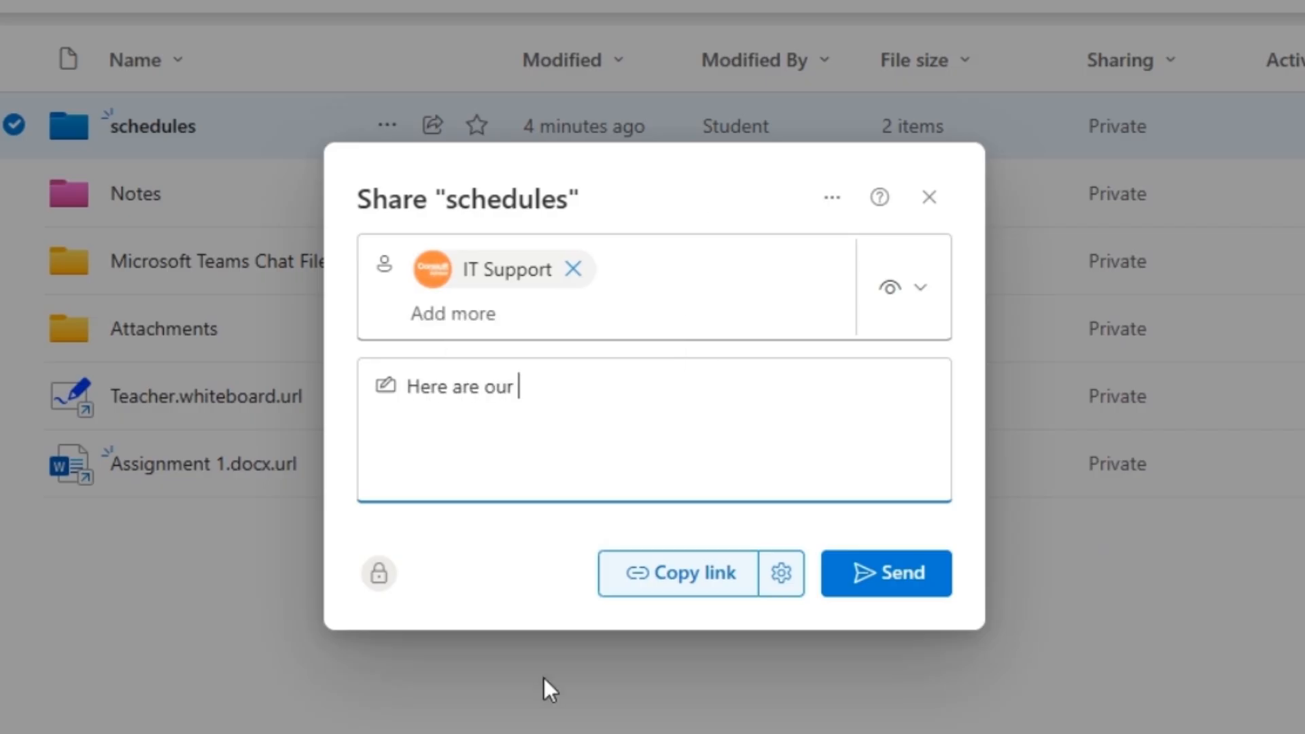
type("new year's s")
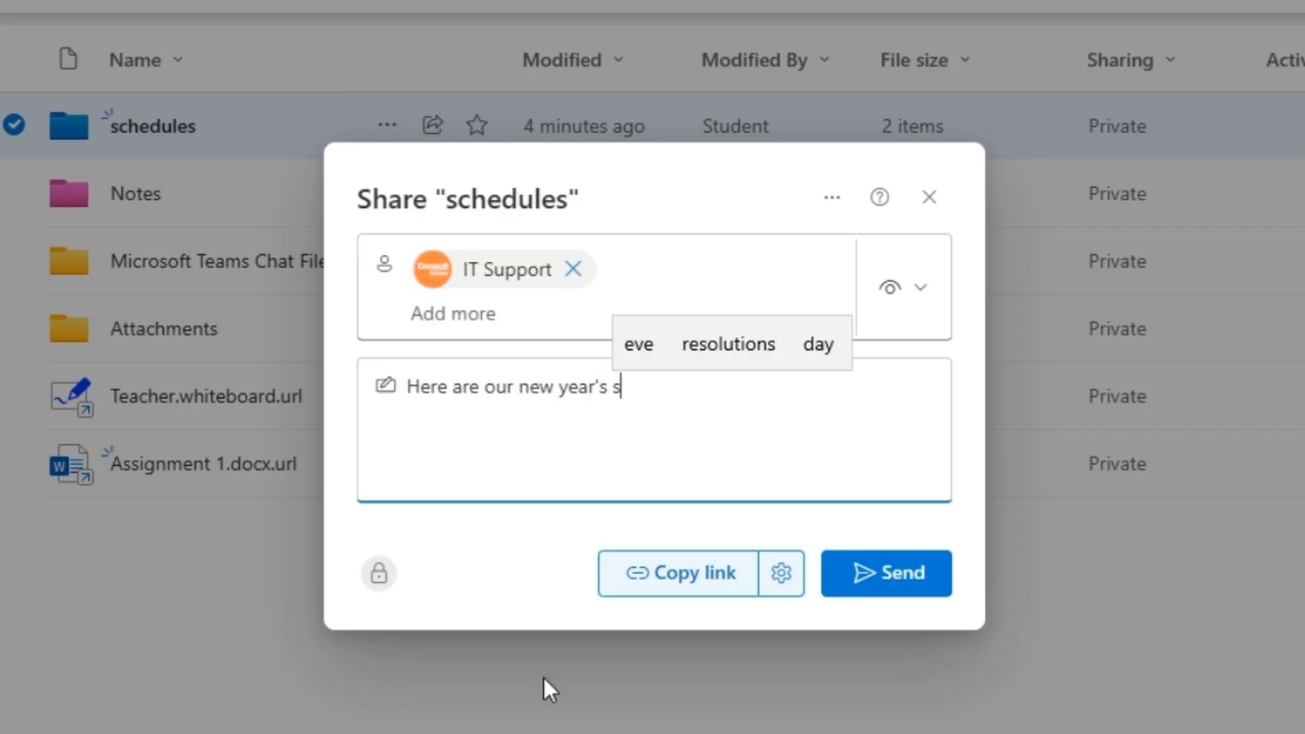
type("chedules.")
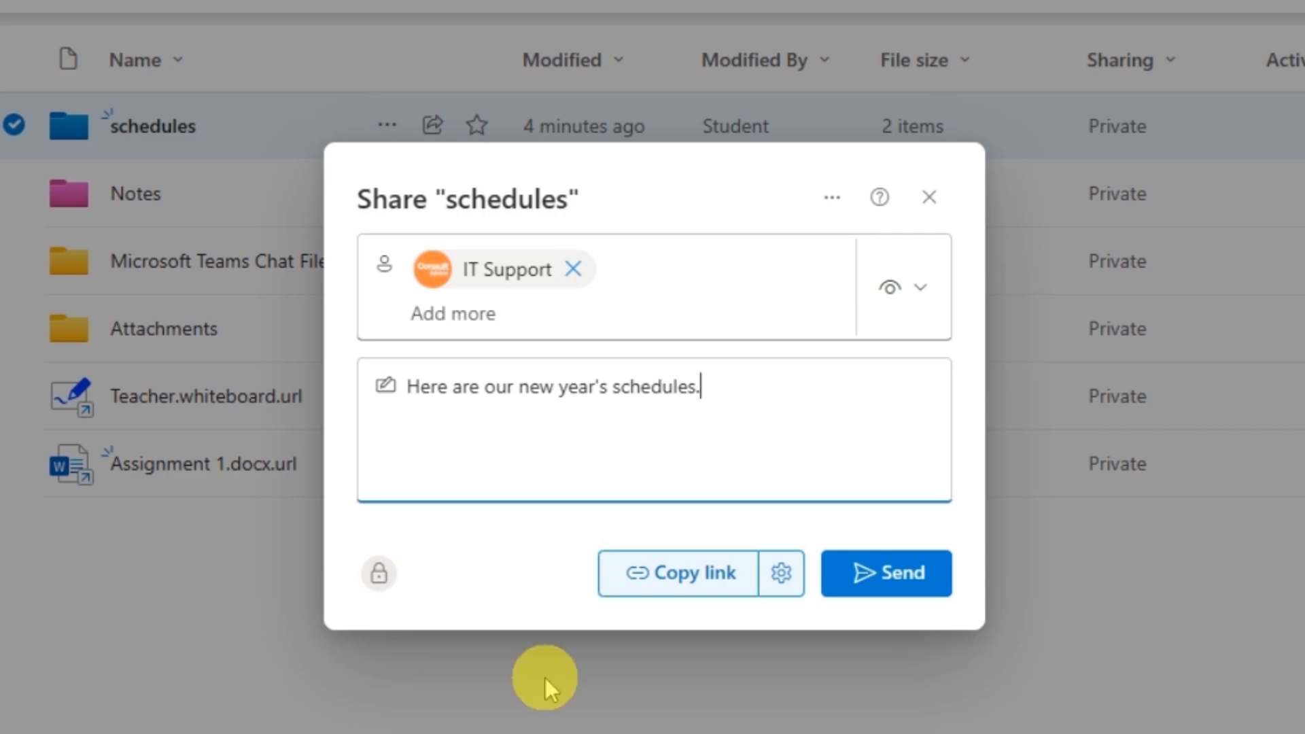
Send the schedules folder invite to IT Support and dismiss the confirmation
left_click(859, 577)
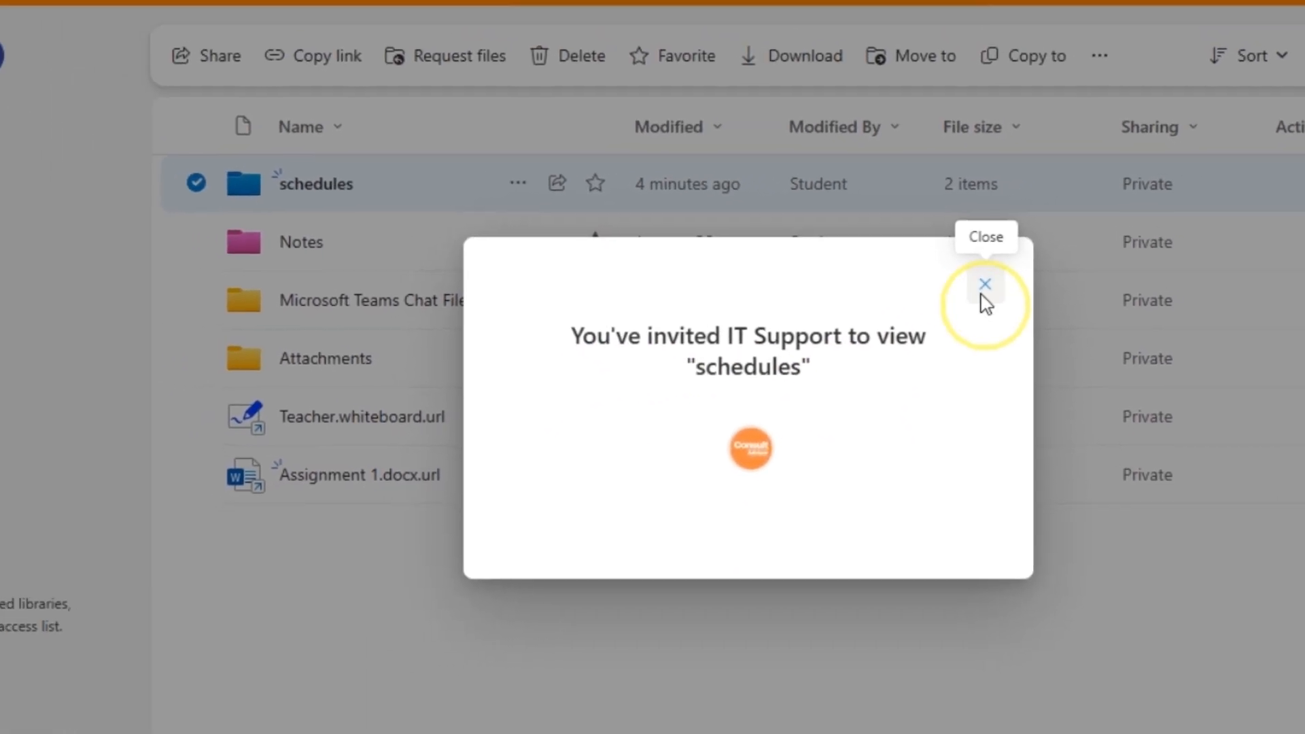
left_click(985, 284)
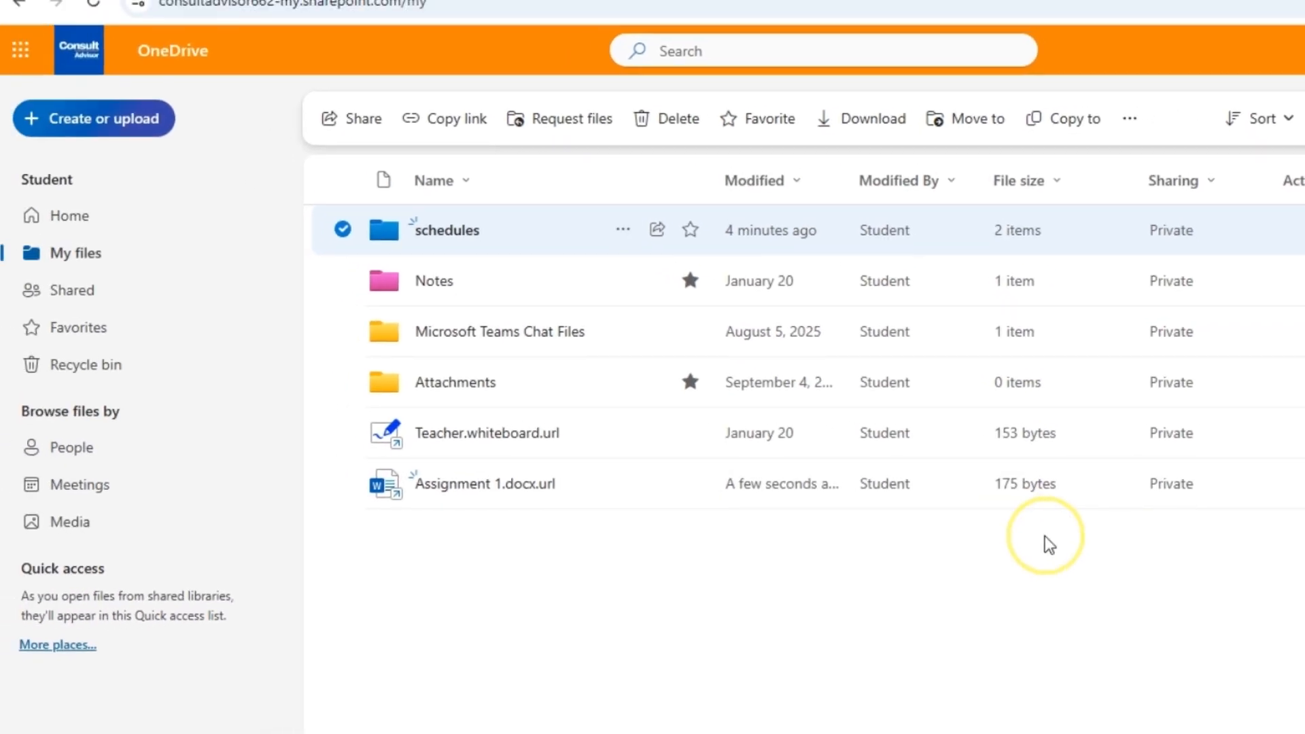
left_click(1032, 558)
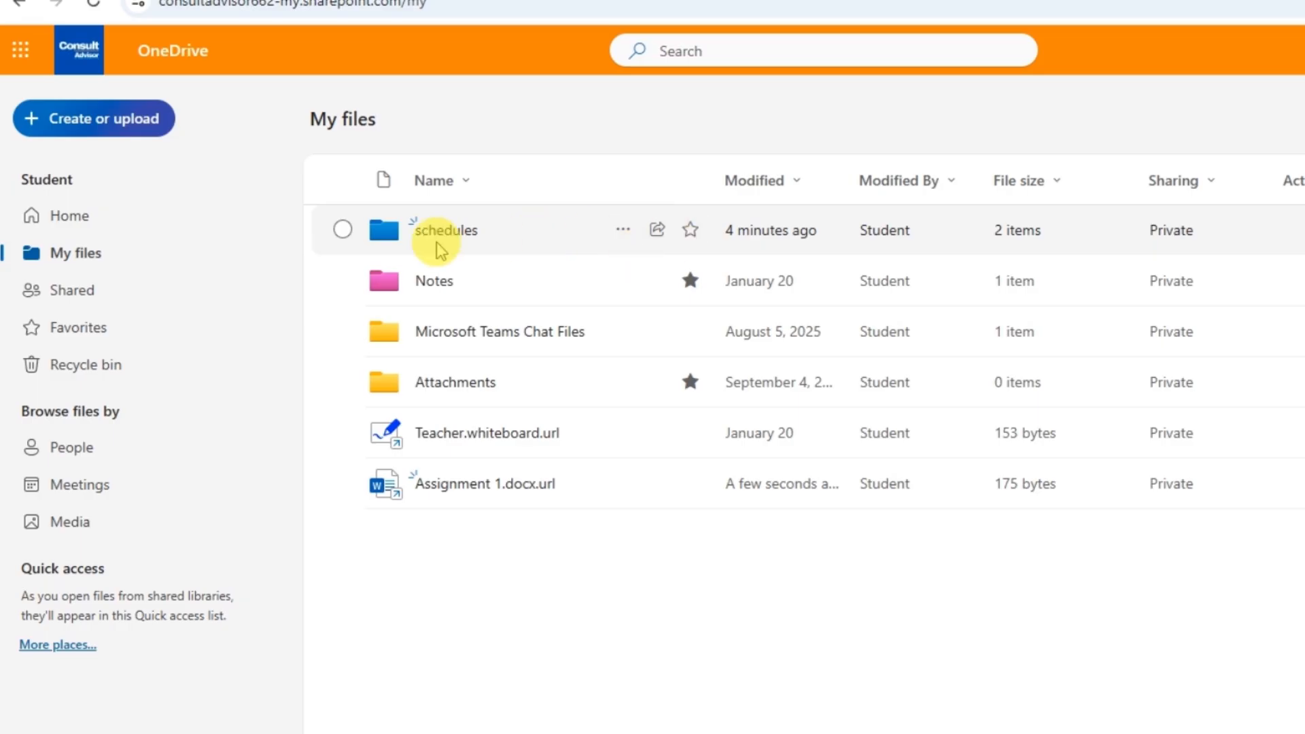
Show the Details and activity pane for the schedules folder, then deselect it
left_click(345, 233)
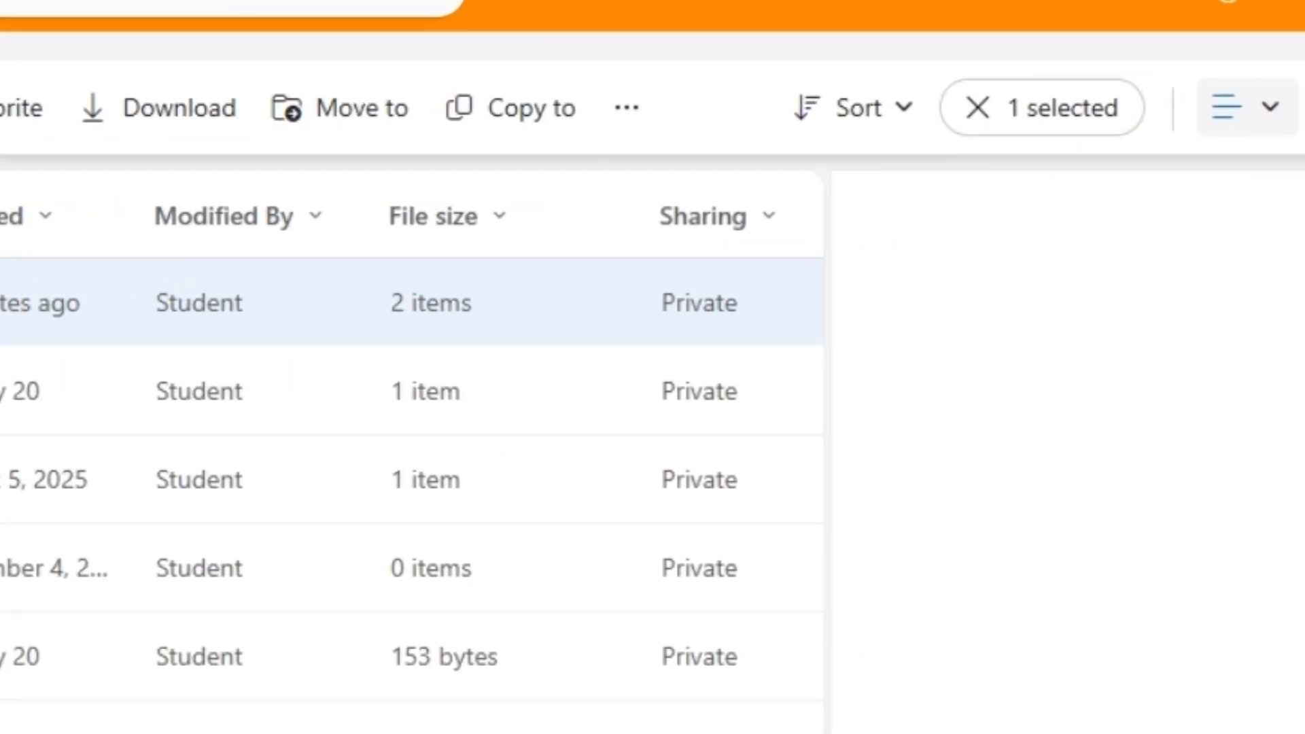
left_click(1258, 92)
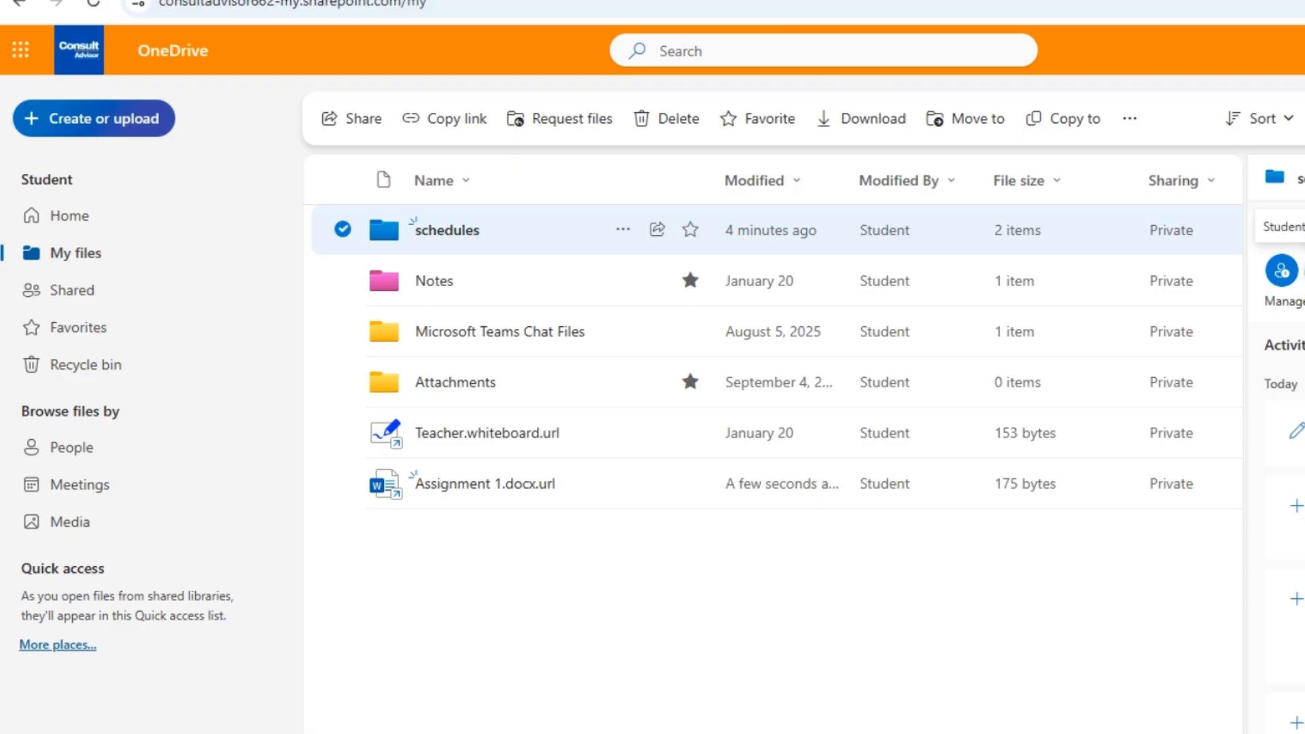
left_click(1091, 611)
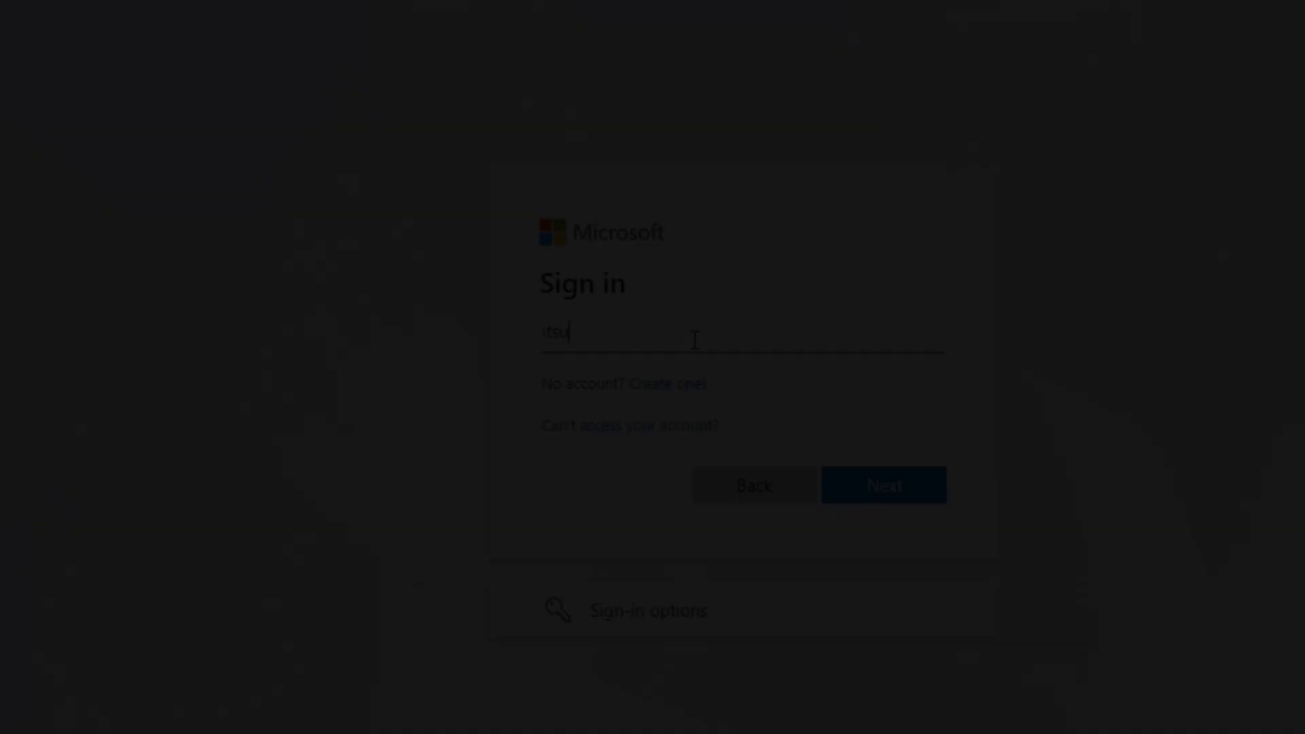
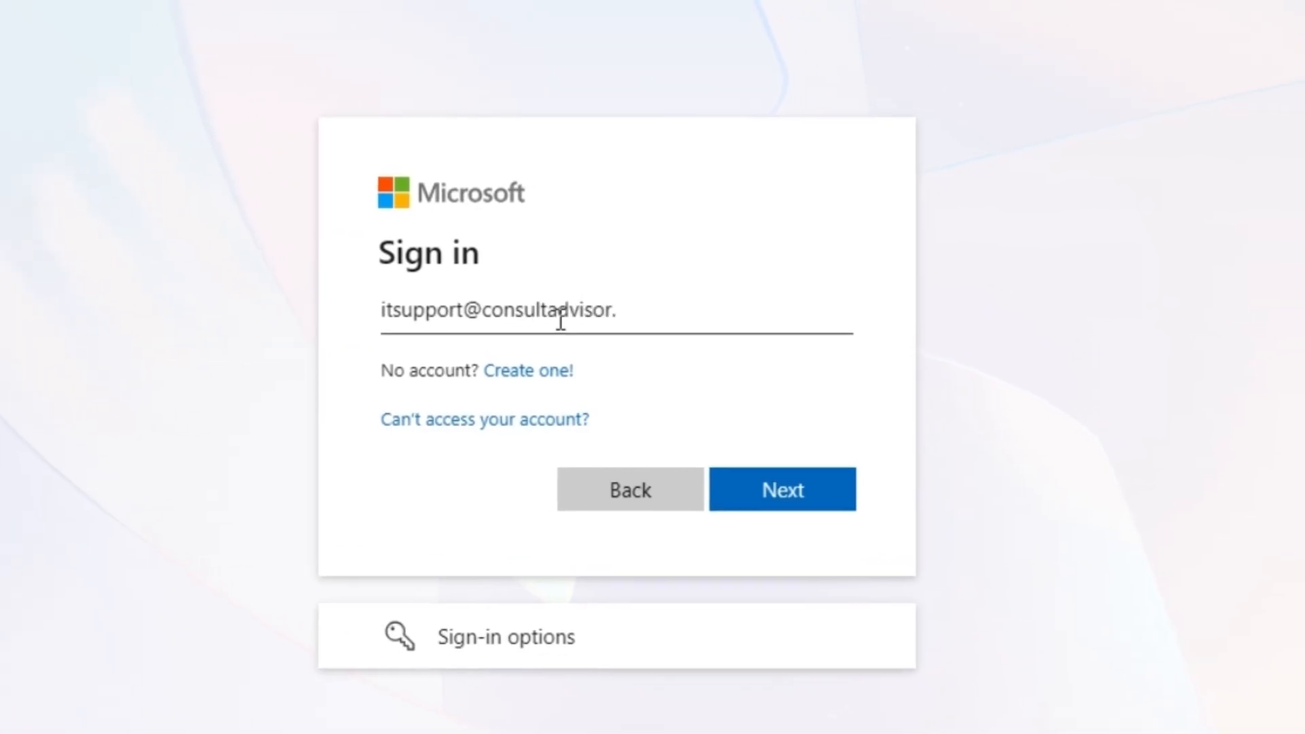
Sign in with the IT Support account's email address and password
key("Return")
left_click(561, 384)
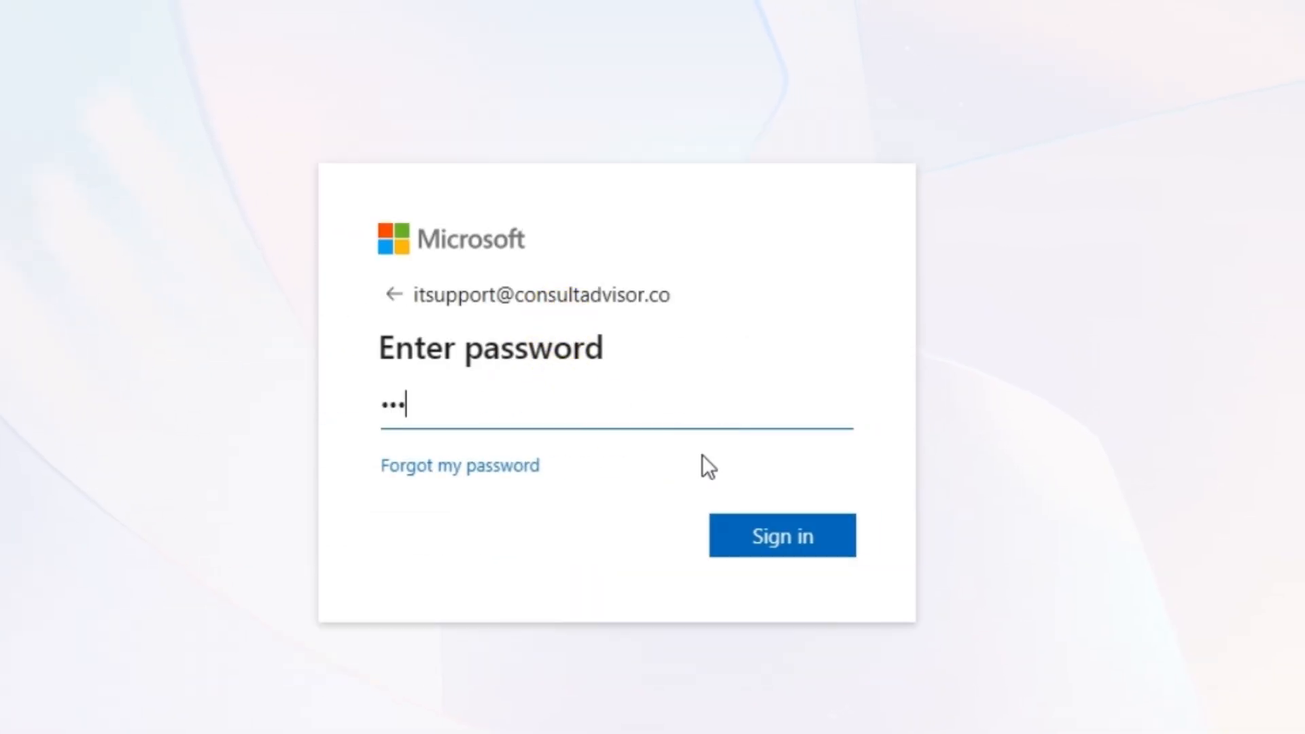
type("••")
key("Return")
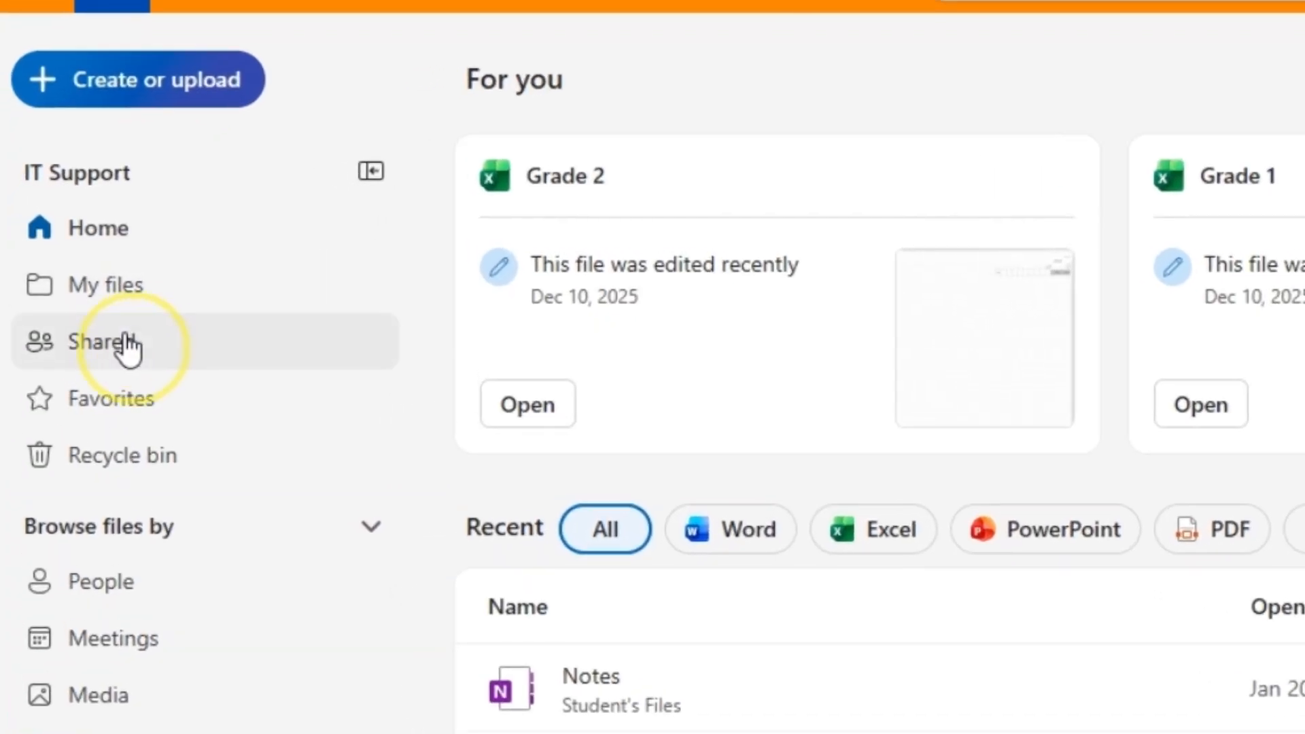
Go to Shared > By you to list the items IT Support has shared
left_click(128, 346)
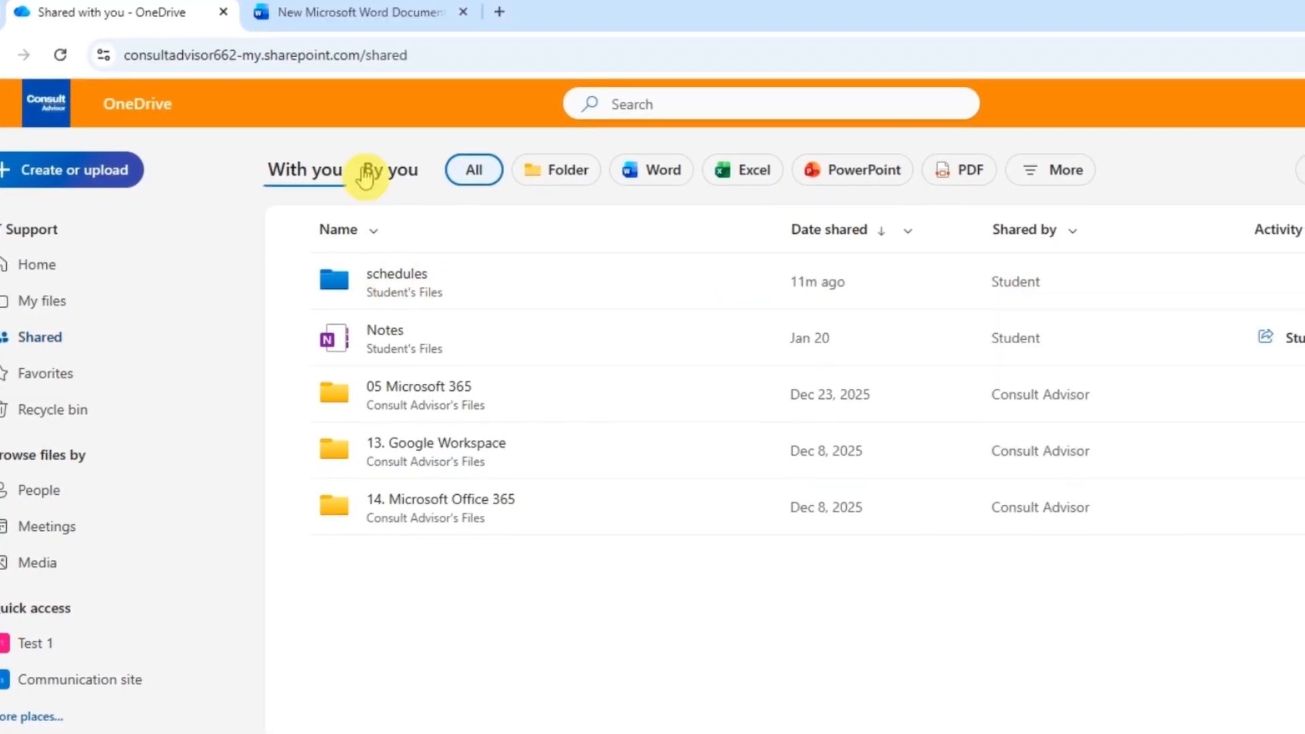
left_click(379, 171)
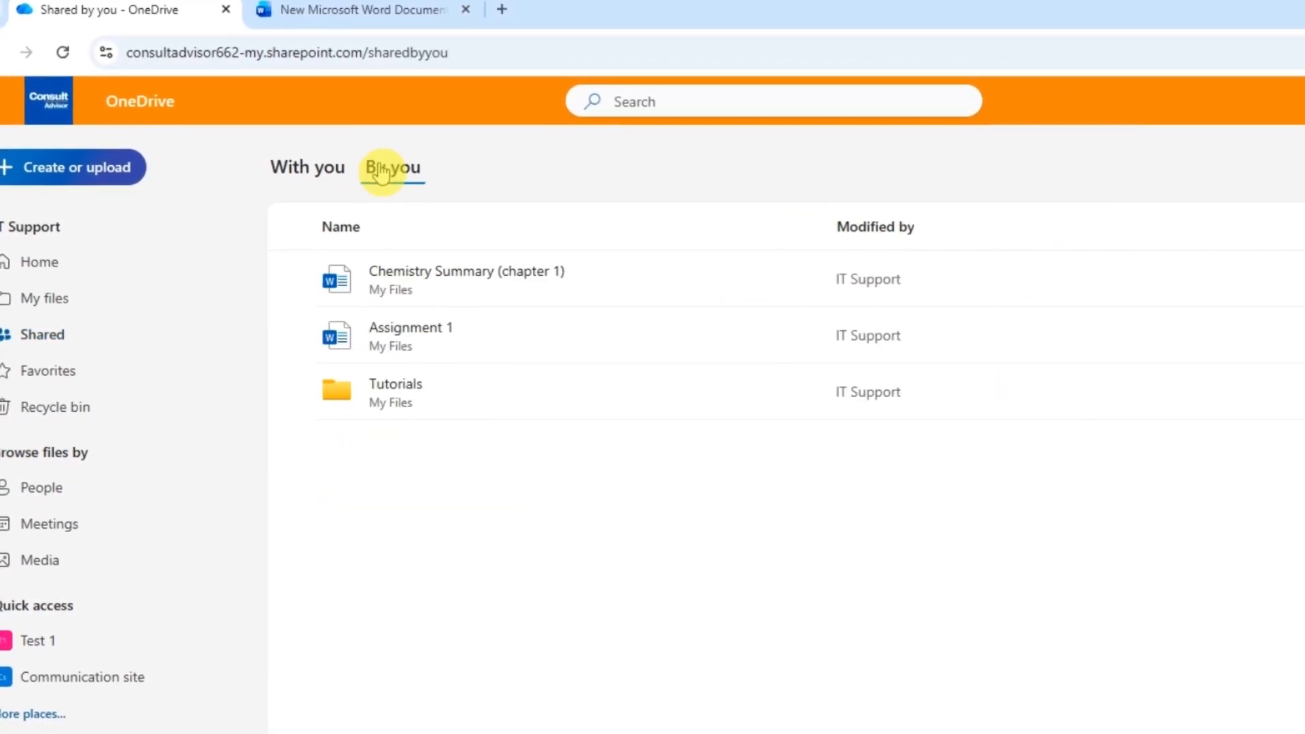
left_click(388, 331)
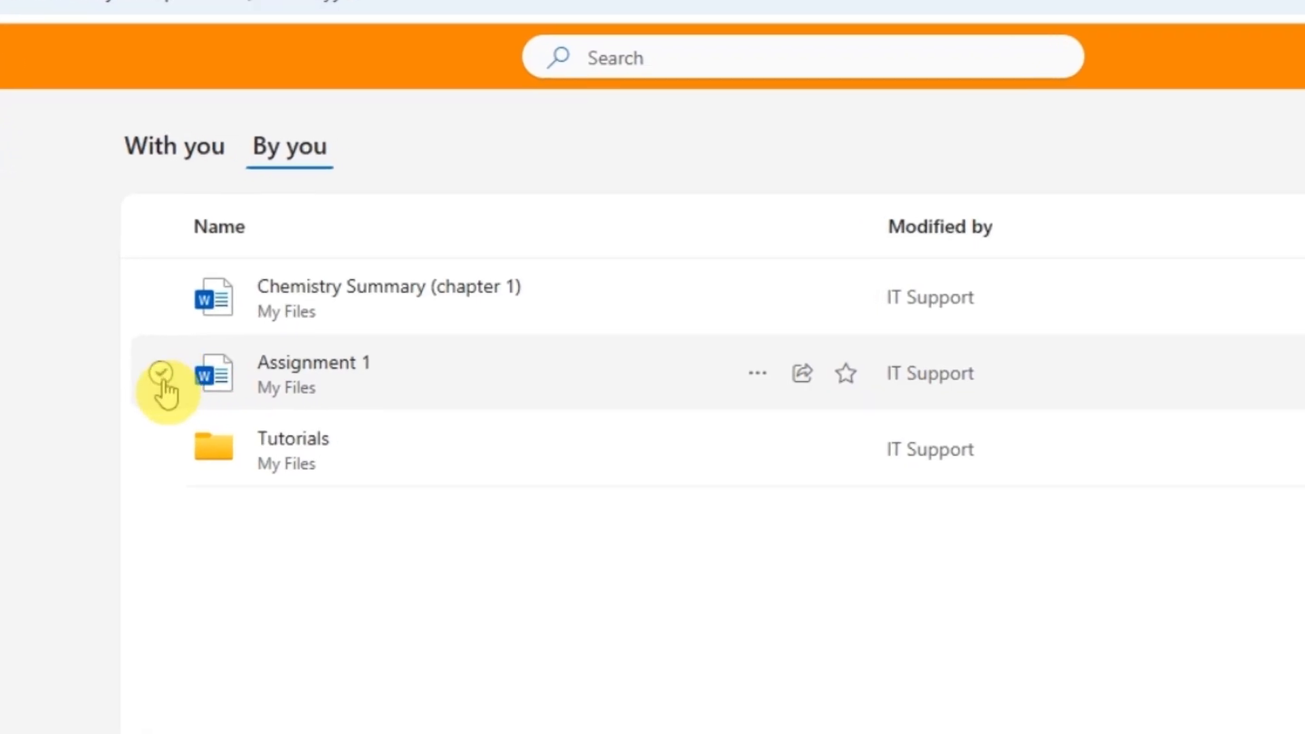
Stop sharing Assignment 1 through Manage access, then close the access panel
left_click(217, 364)
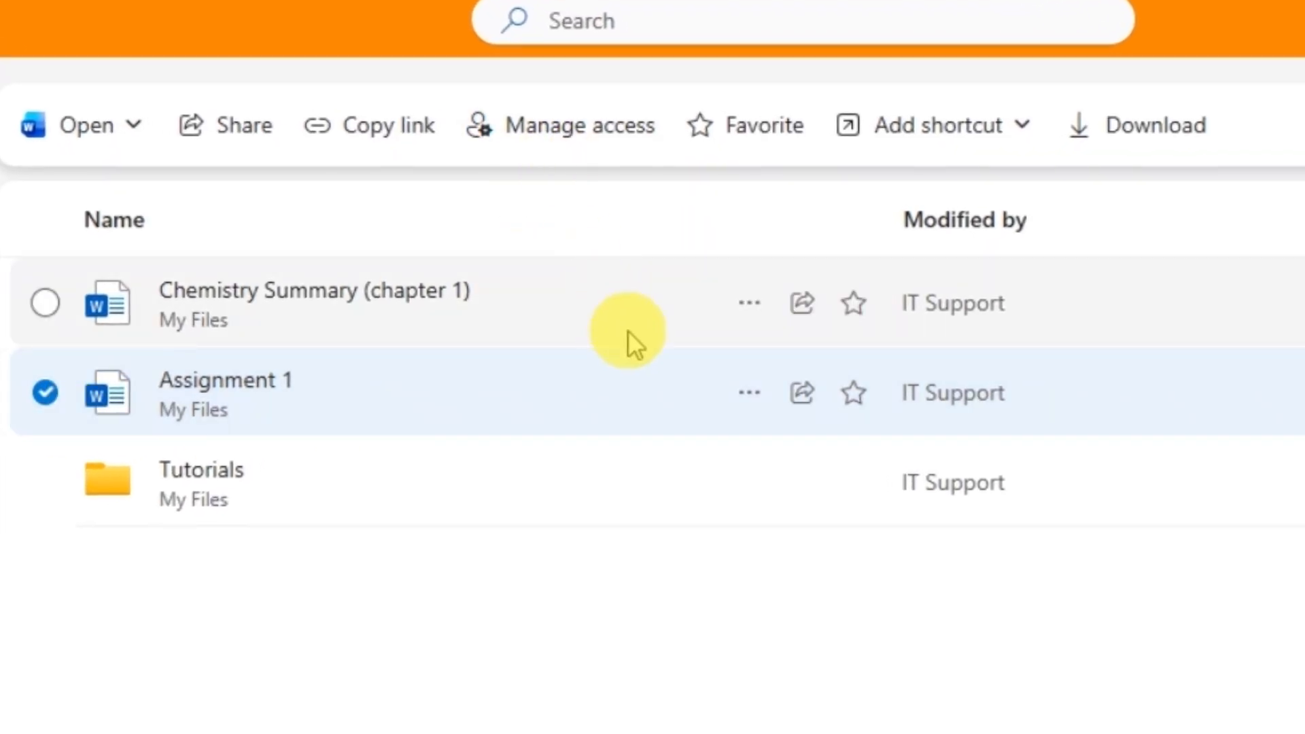
left_click(749, 395)
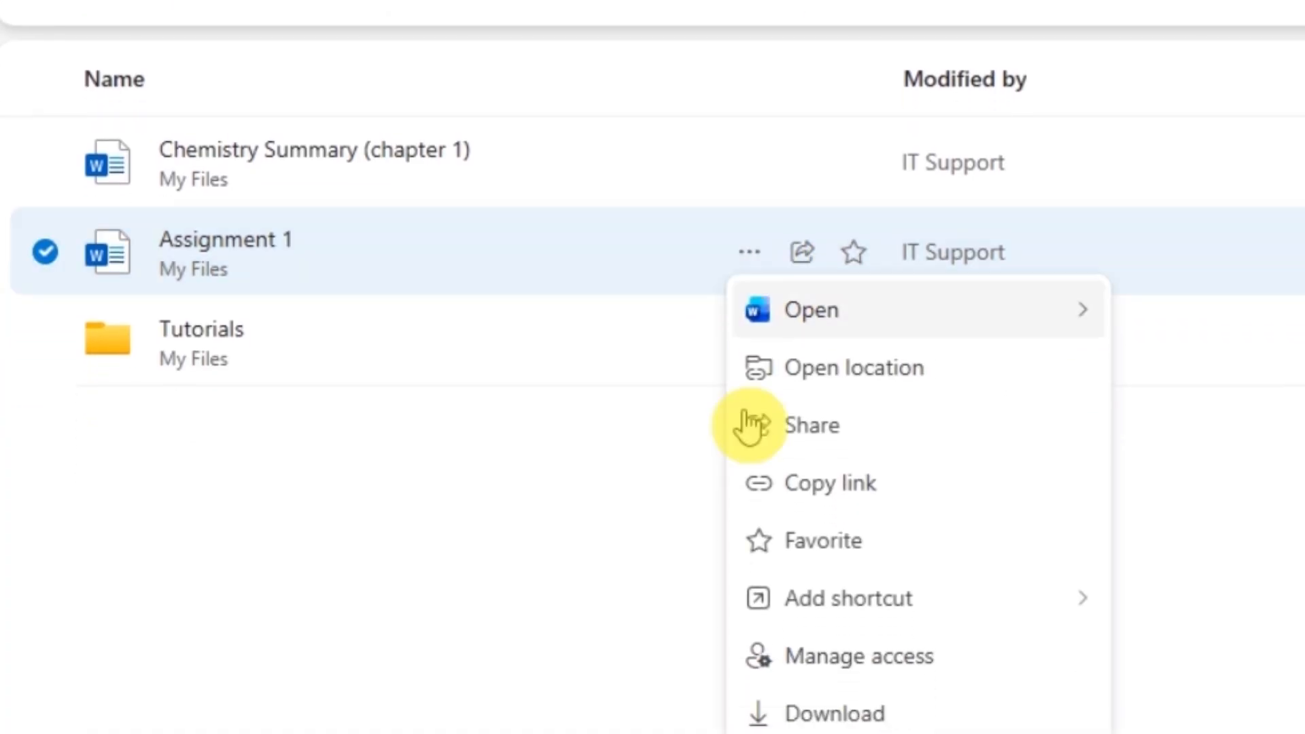
left_click(799, 592)
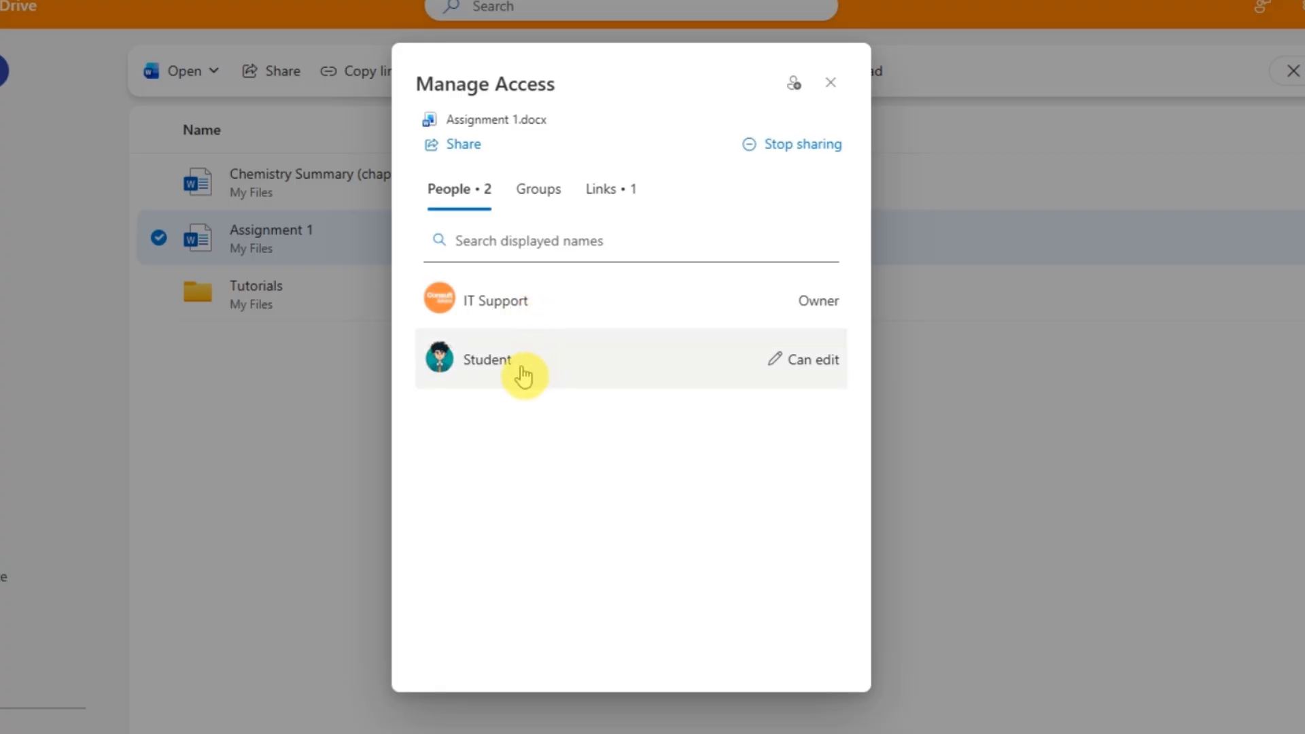
left_click(793, 153)
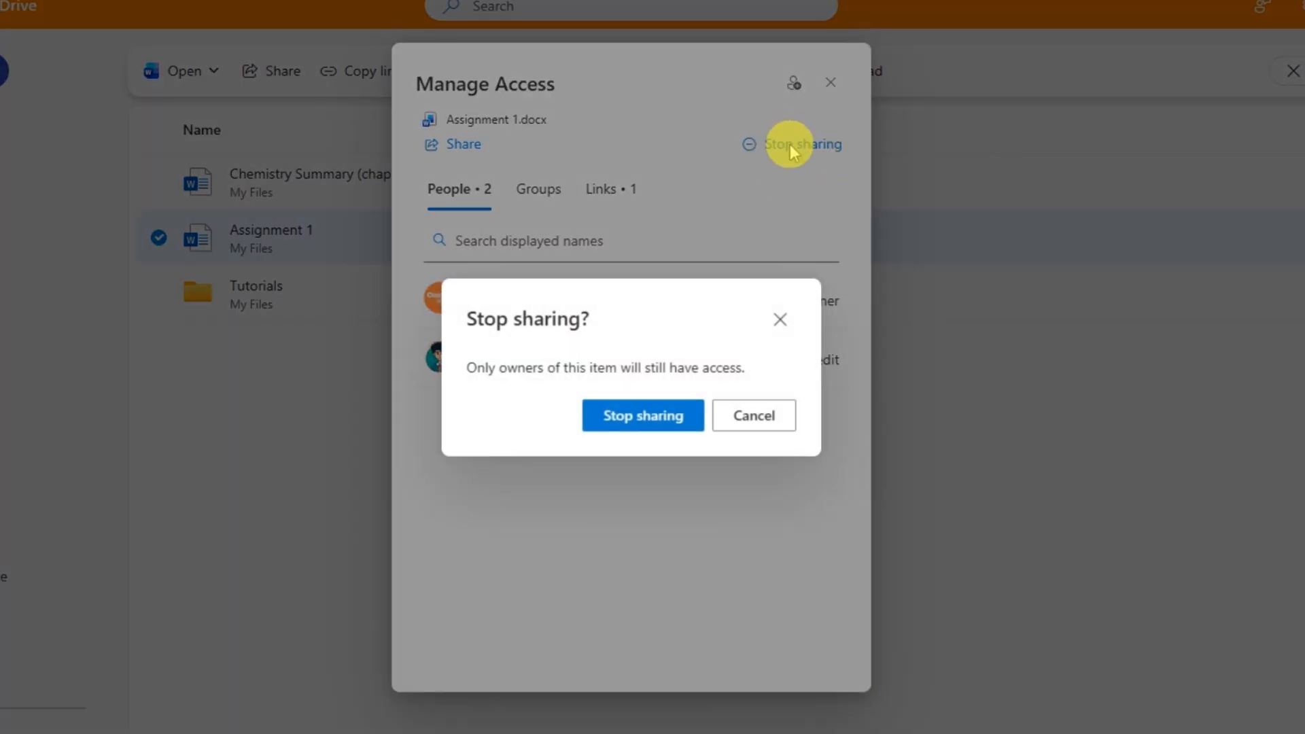
left_click(671, 412)
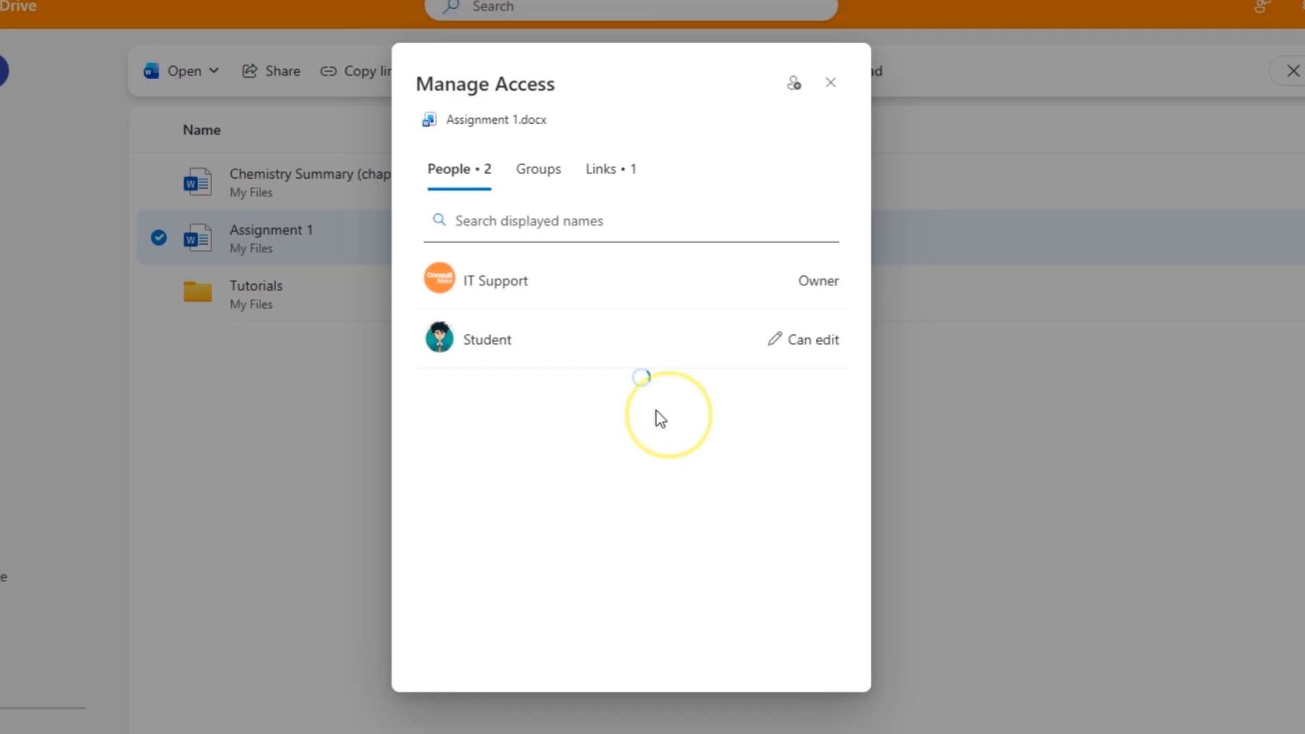
left_click(831, 83)
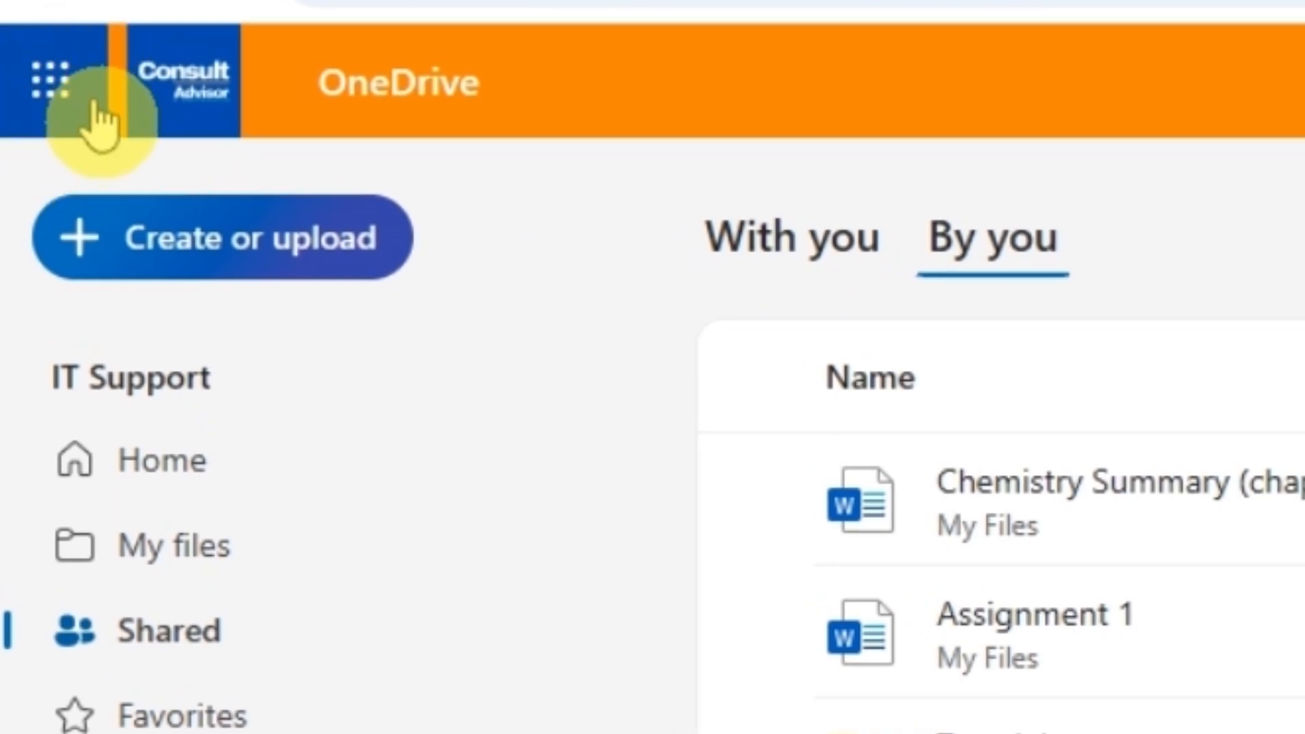
Switch to Outlook mail from the Microsoft 365 app launcher
left_click(65, 90)
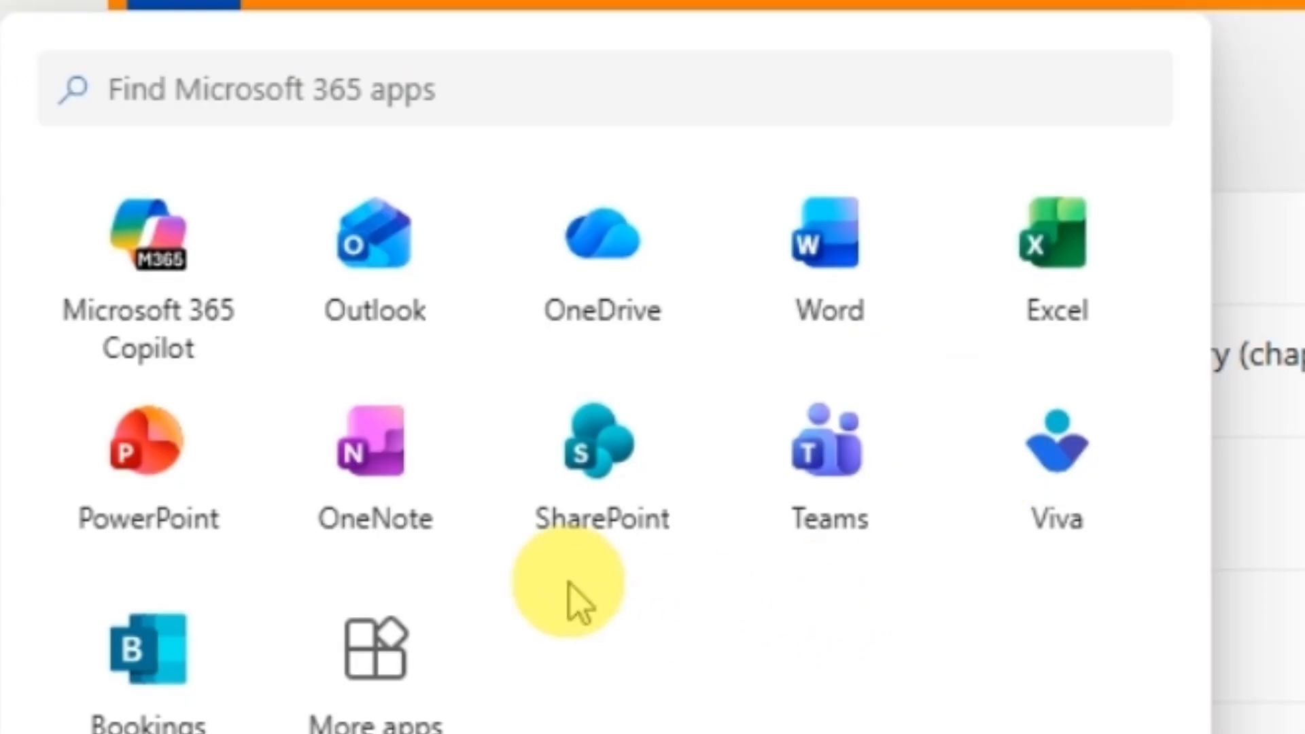
left_click(371, 282)
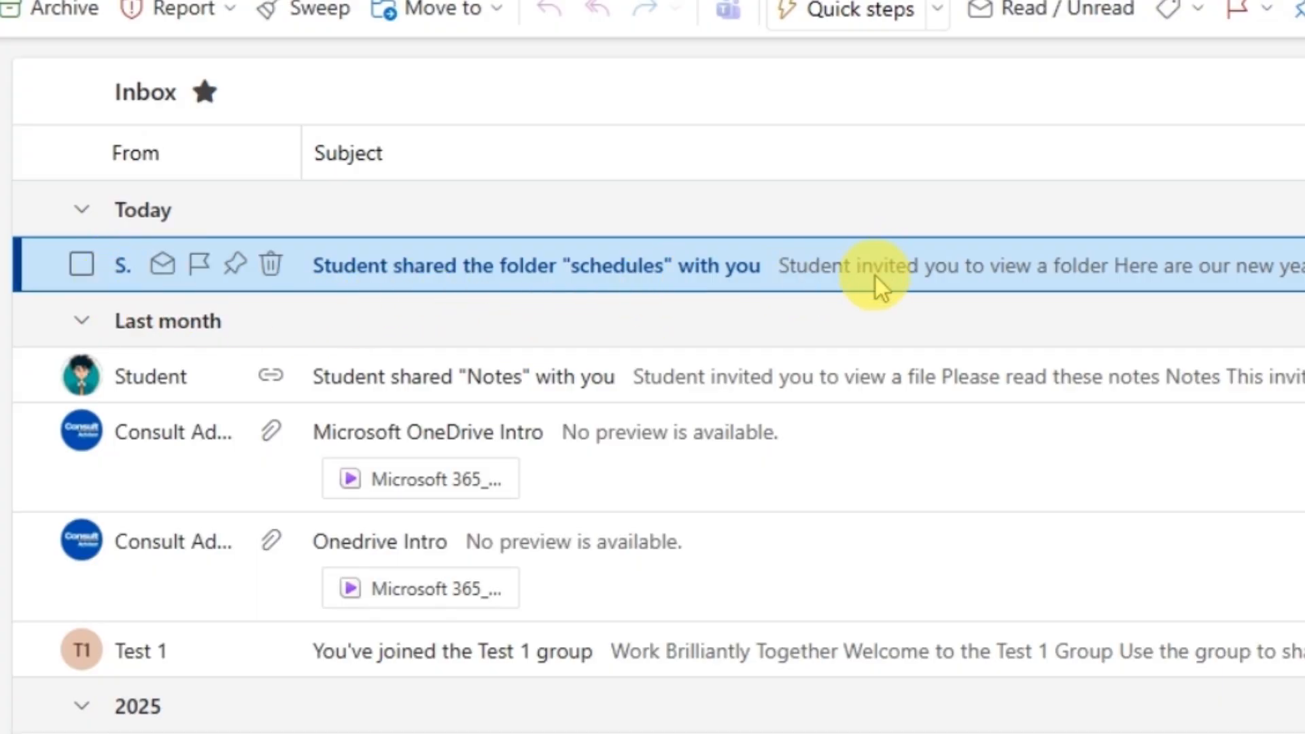
Read the 'shared the folder schedules' invite email and open the folder from its Open button
left_click(378, 271)
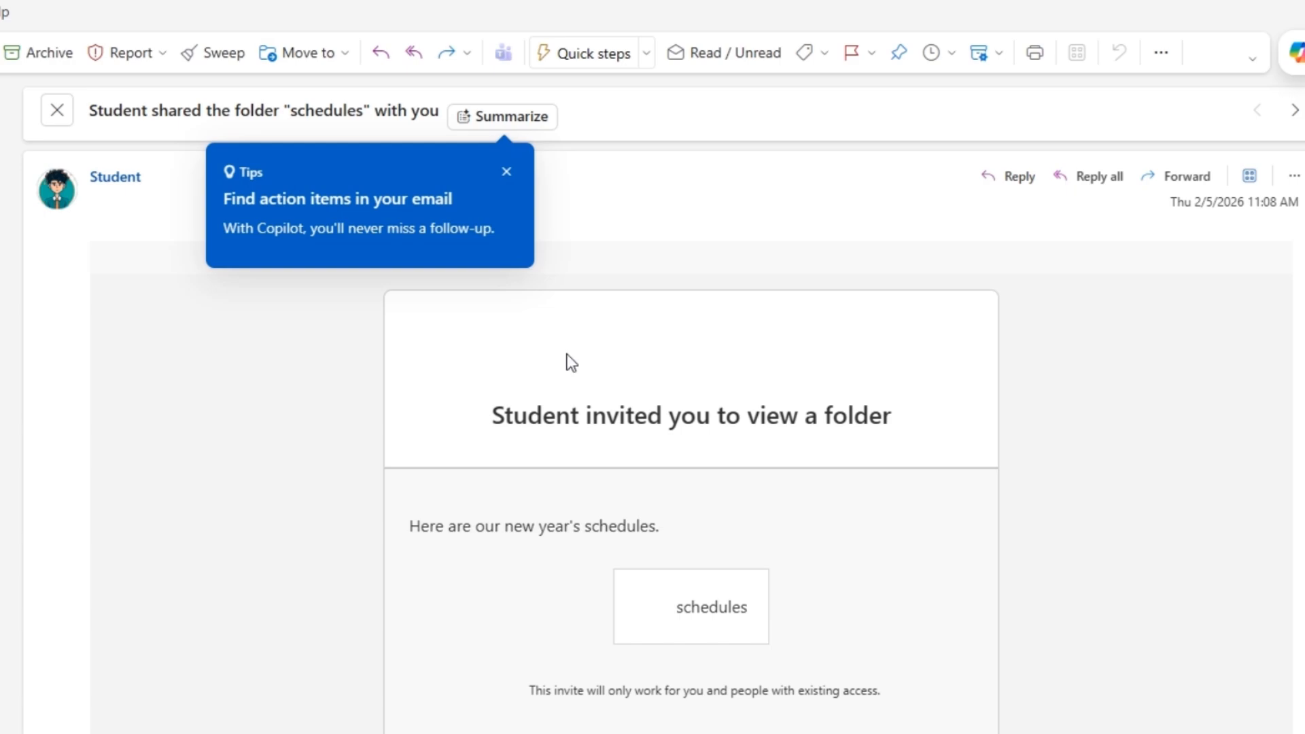
scroll(571, 362, "down", 2)
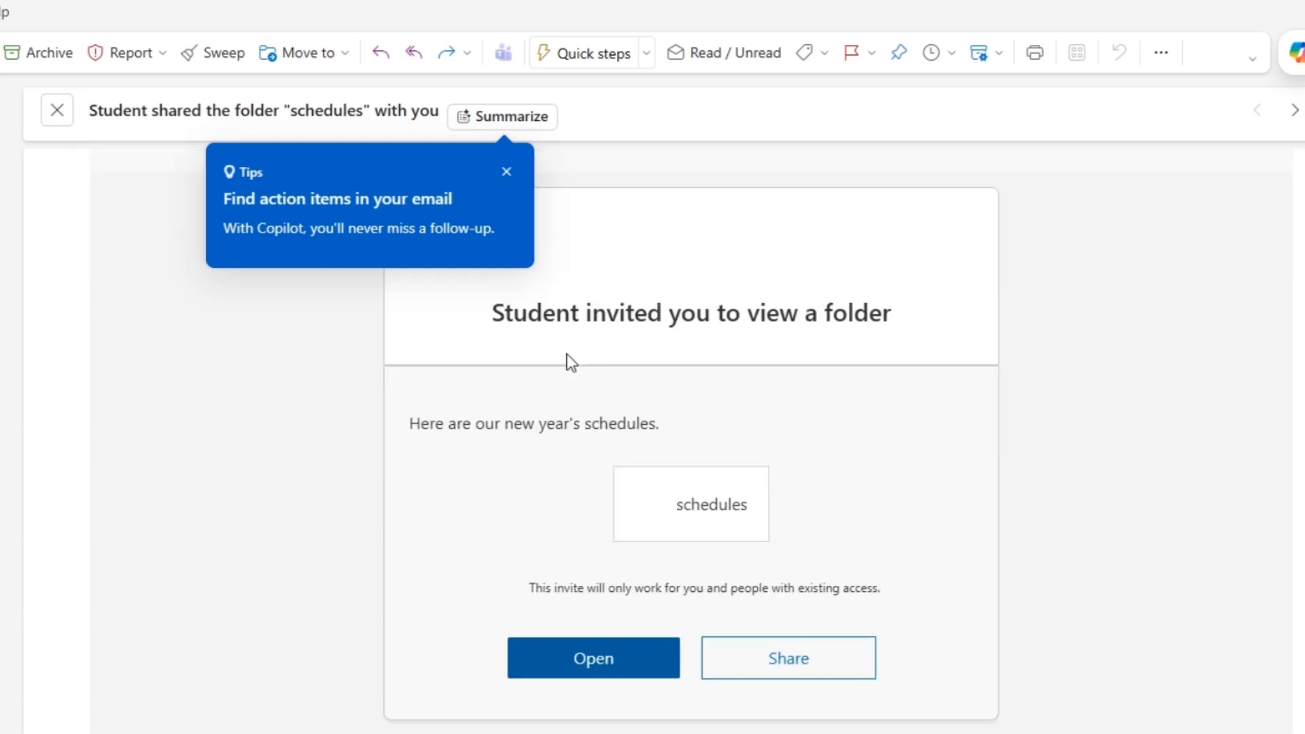
scroll(557, 360, "down", 1)
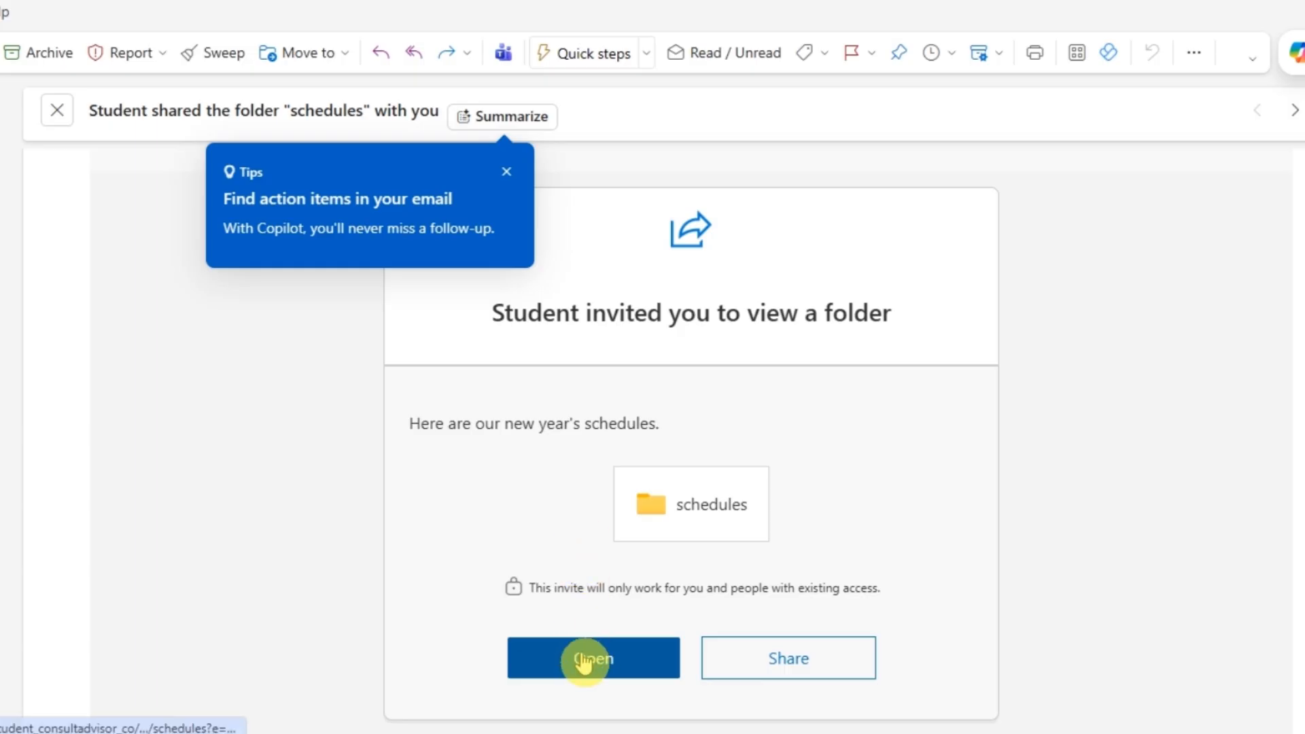
left_click(584, 659)
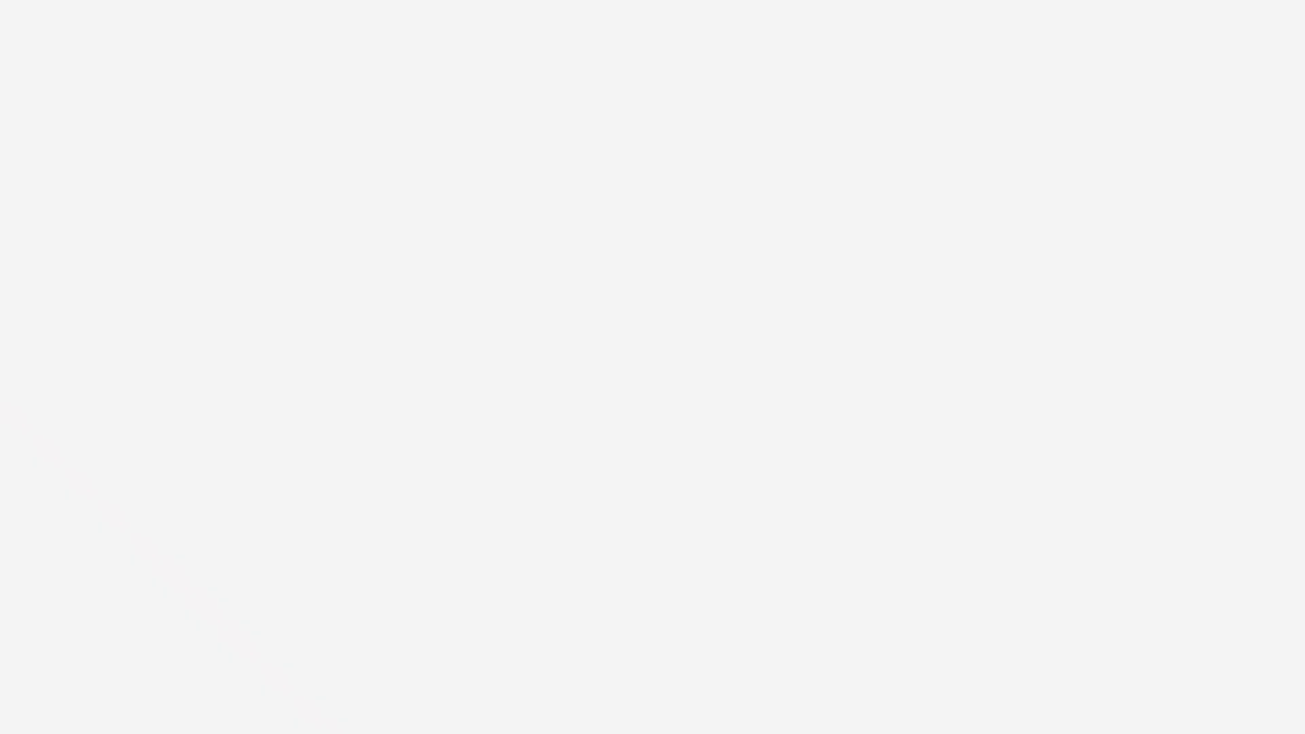